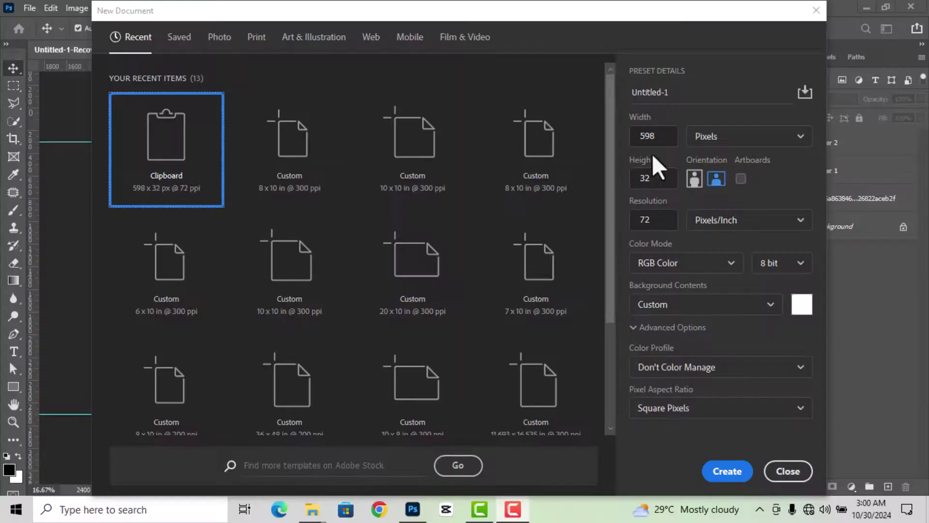
Step: Set up an 8 x 10 inch portrait document at 300 ppi named 'BDAY FLYER DESIGN'
click(722, 138)
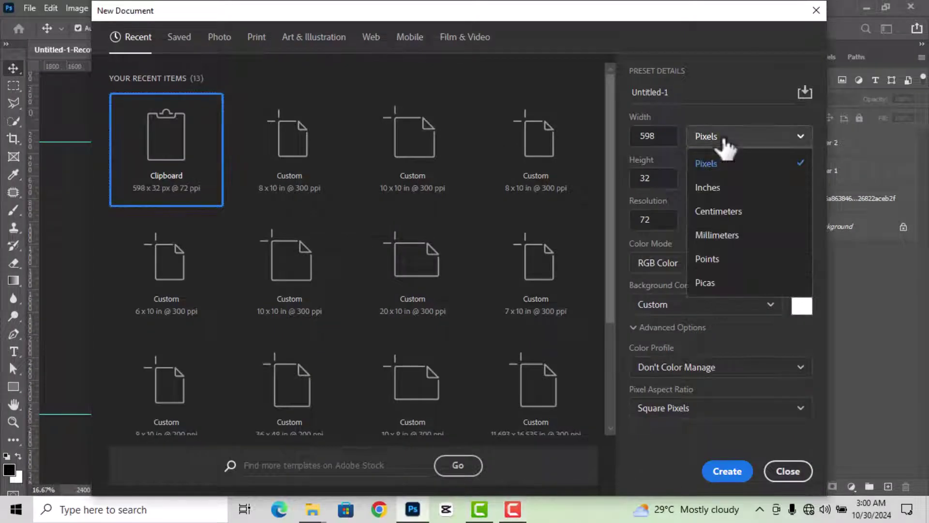
click(707, 187)
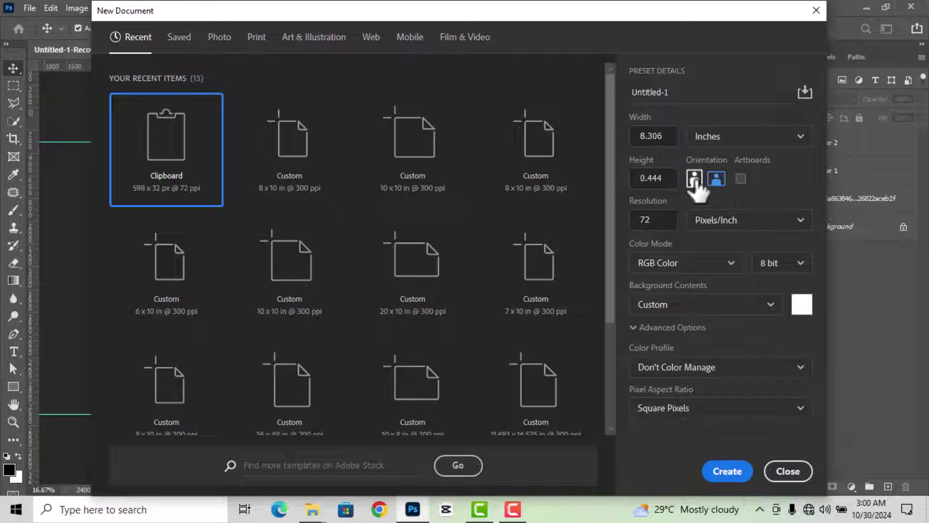
click(695, 180)
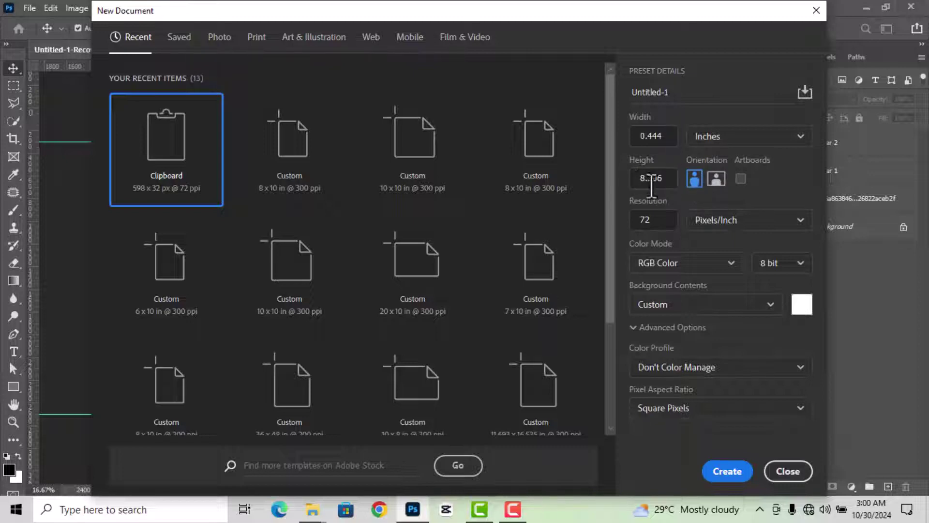
drag(667, 179, 626, 178)
text(10)
drag(668, 136, 640, 140)
drag(651, 220, 632, 223)
text(300)
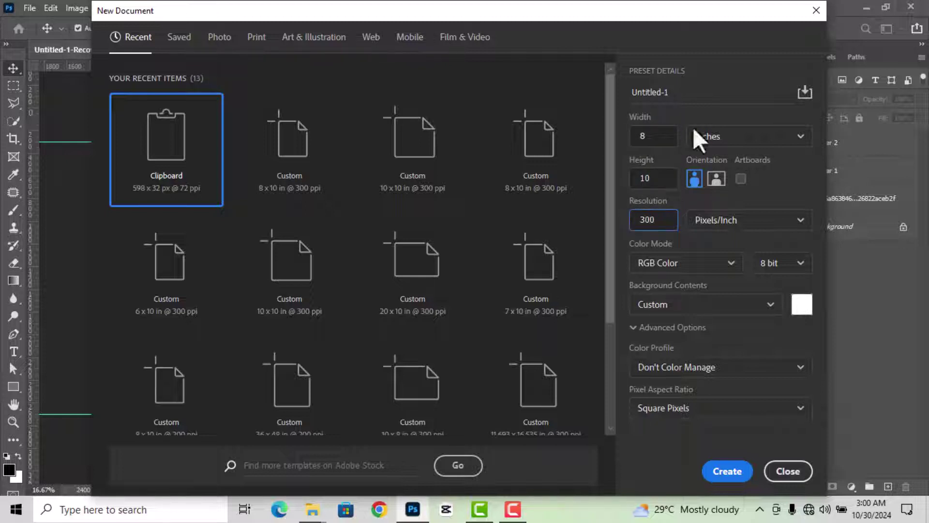
drag(682, 91, 617, 98)
text(BD)
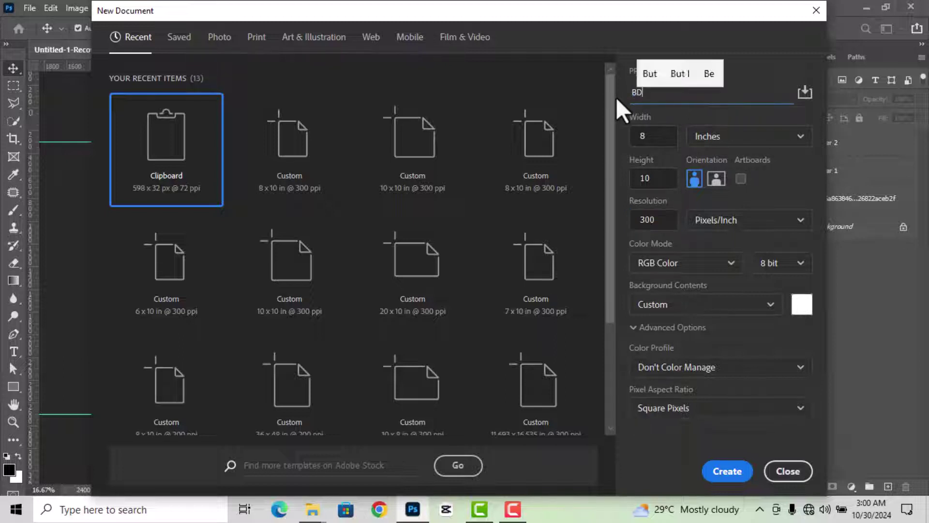
text(AY FLYER )
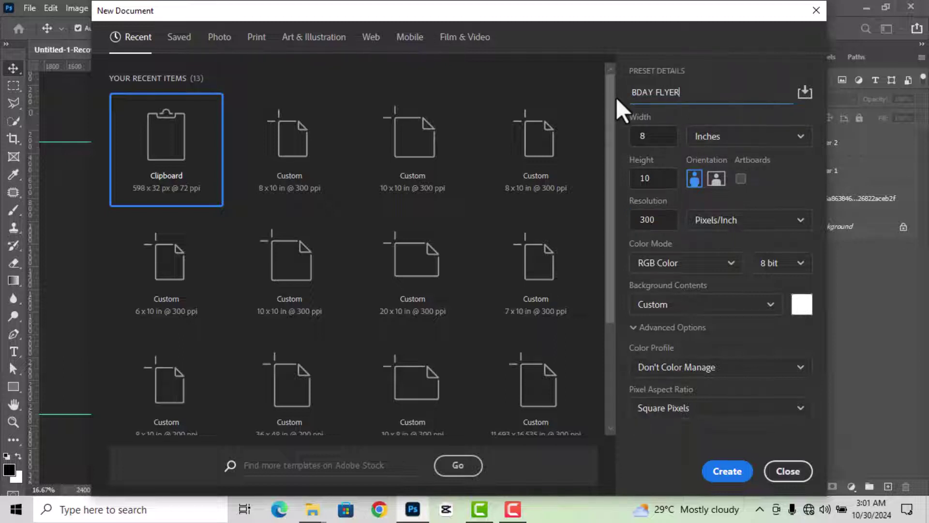
text(DESIGN)
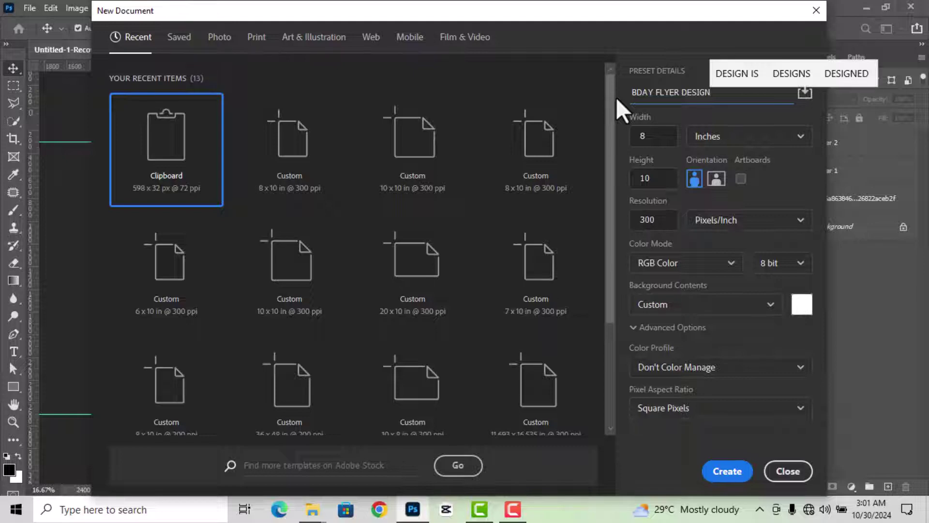
Step: Create the flyer document and add vertical guides at 10% and 90%
click(727, 472)
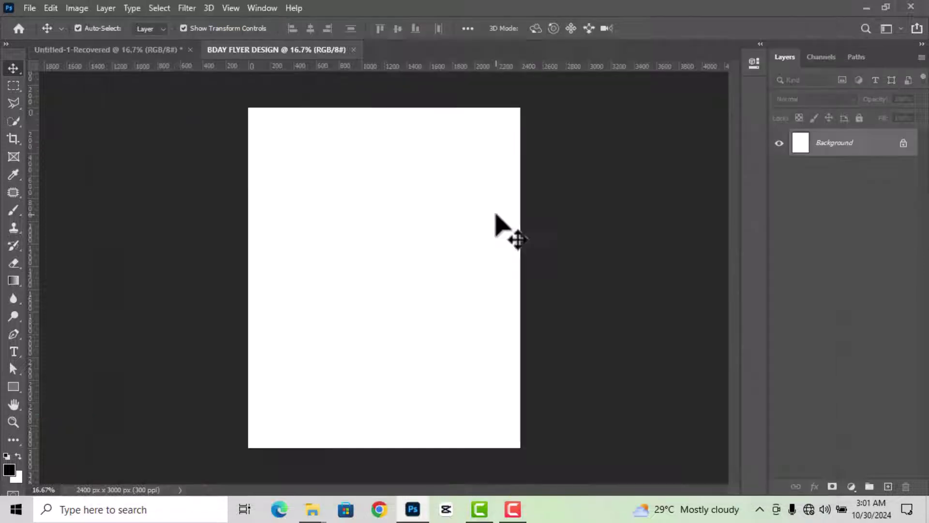
click(232, 7)
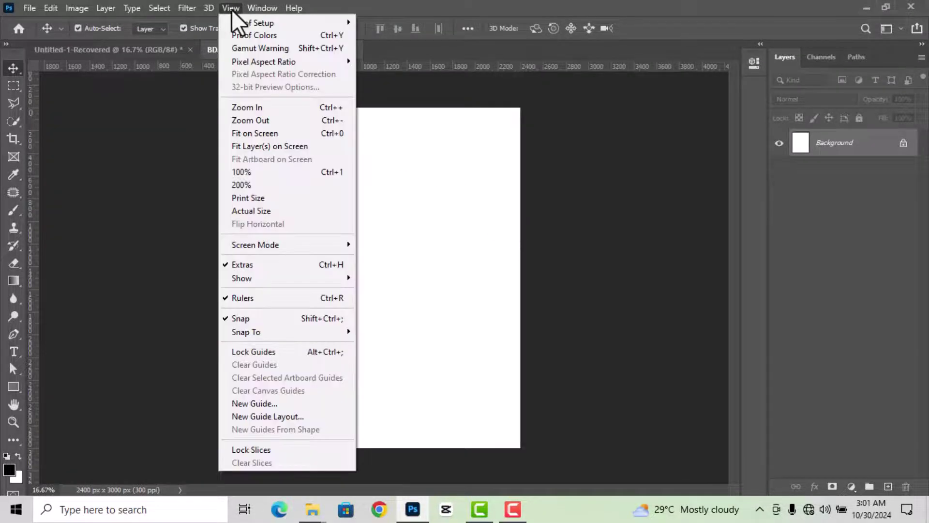
click(253, 404)
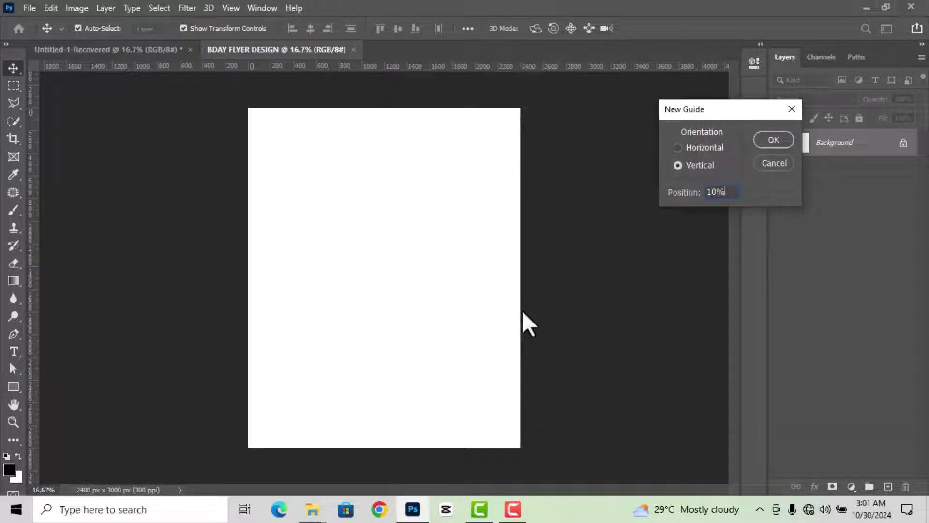
click(769, 138)
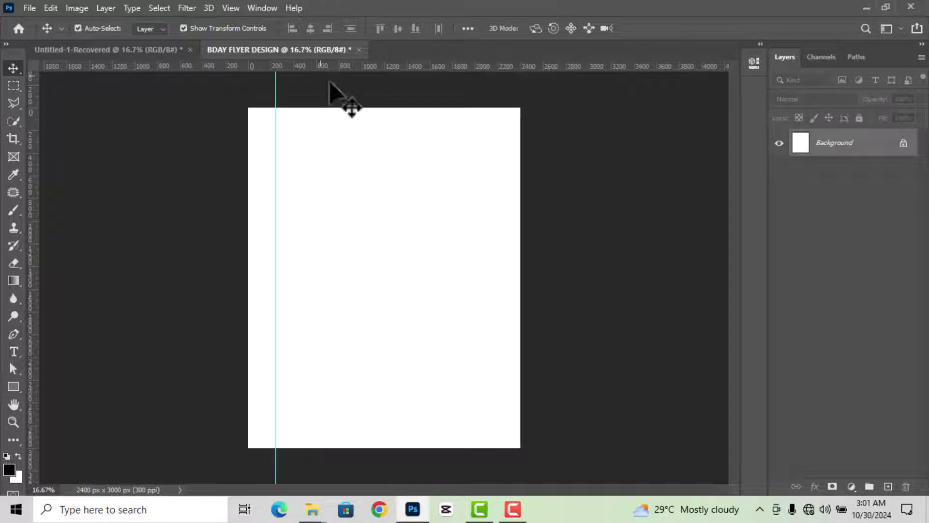
click(228, 7)
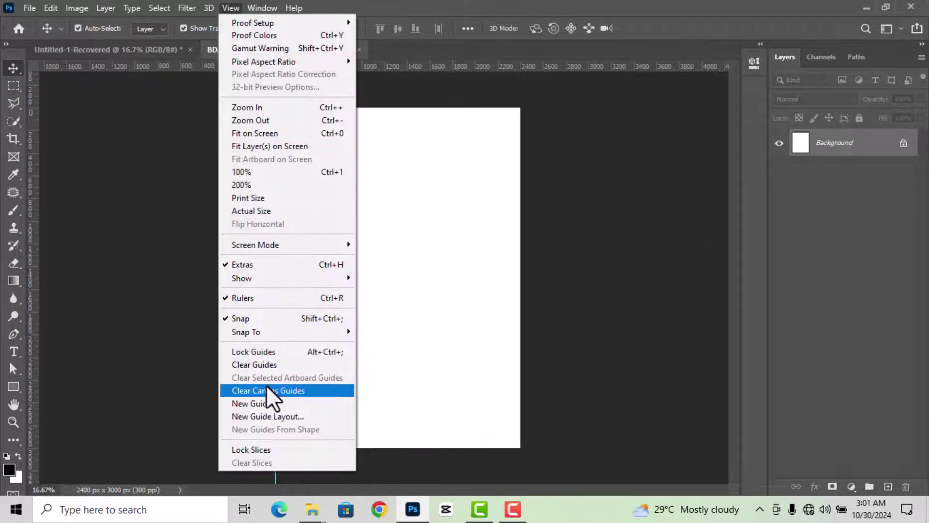
click(267, 403)
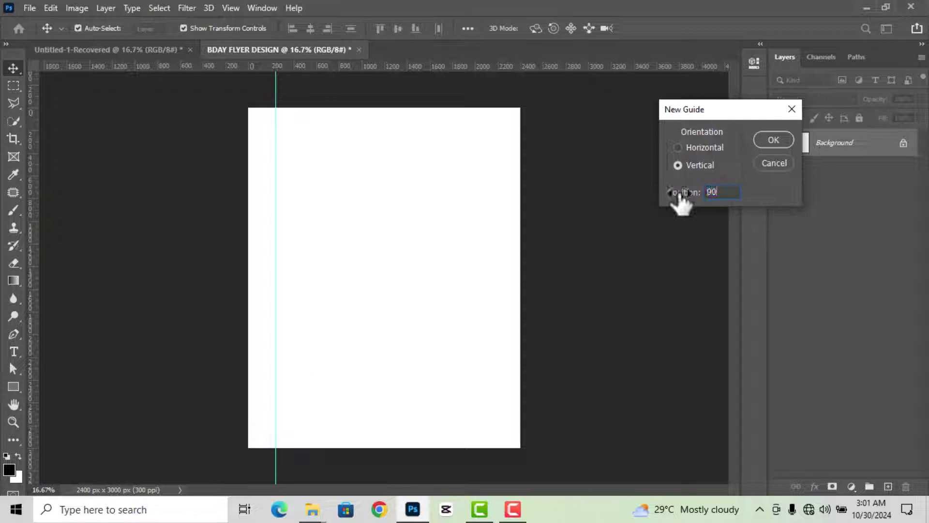
key(Return)
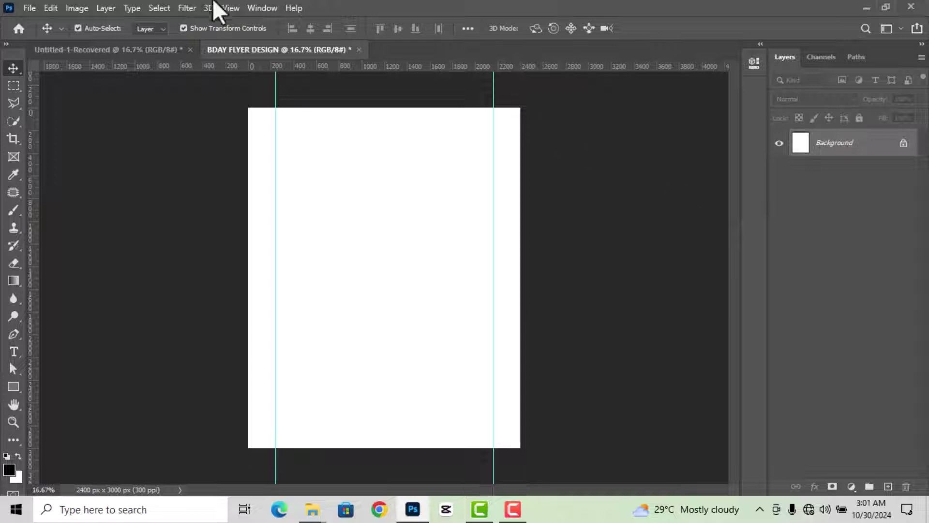
Step: Add horizontal guides at 90% and 10%
click(237, 8)
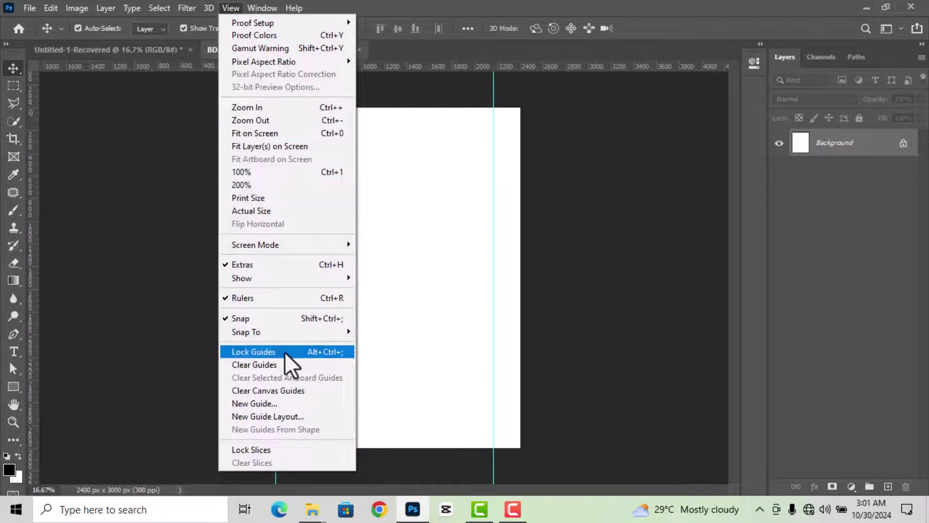
click(264, 403)
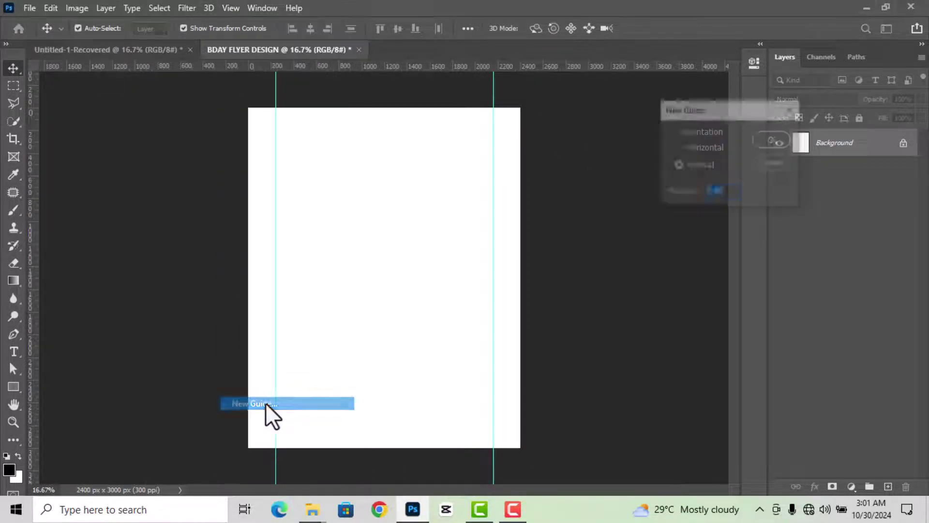
click(685, 144)
text(90)
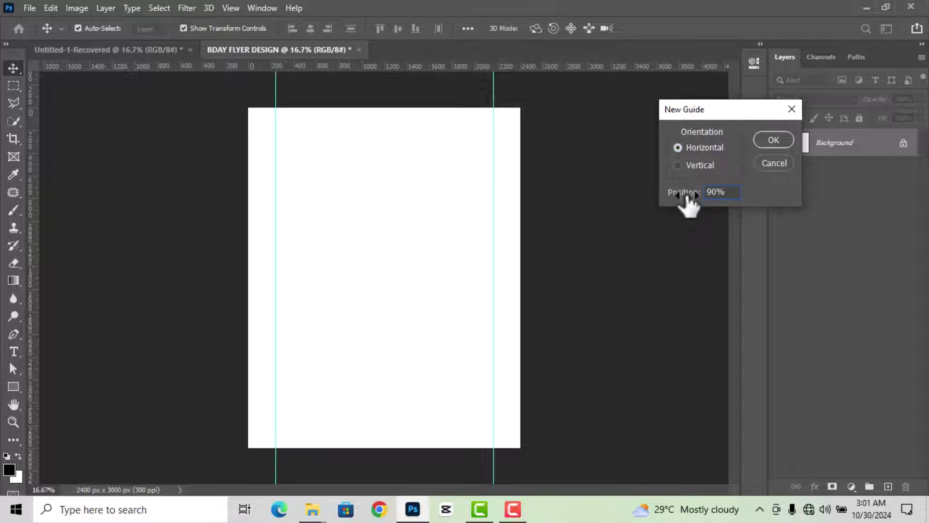
key(Return)
click(225, 7)
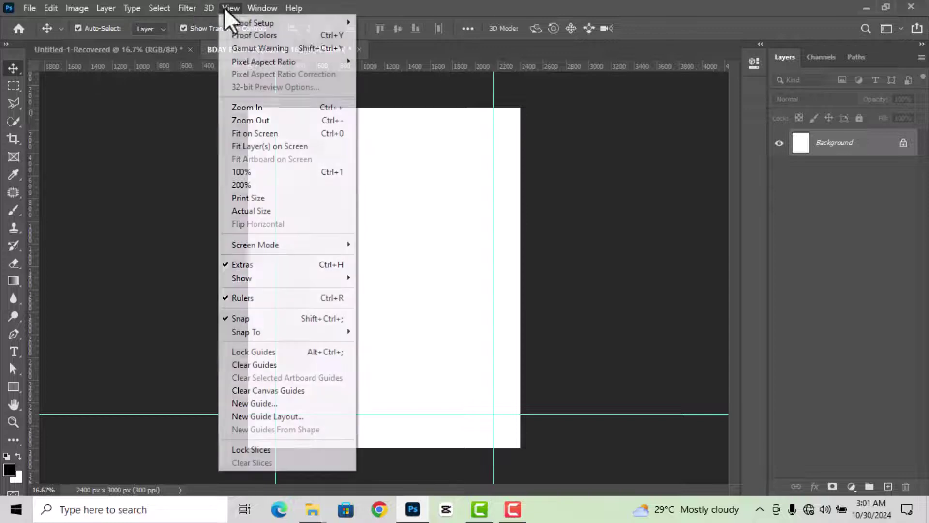
click(265, 403)
text(10)
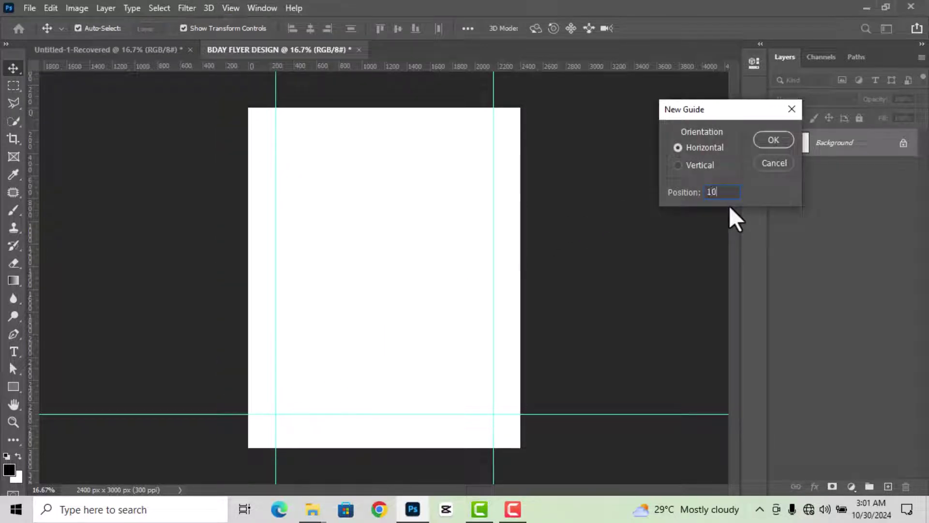
key(Return)
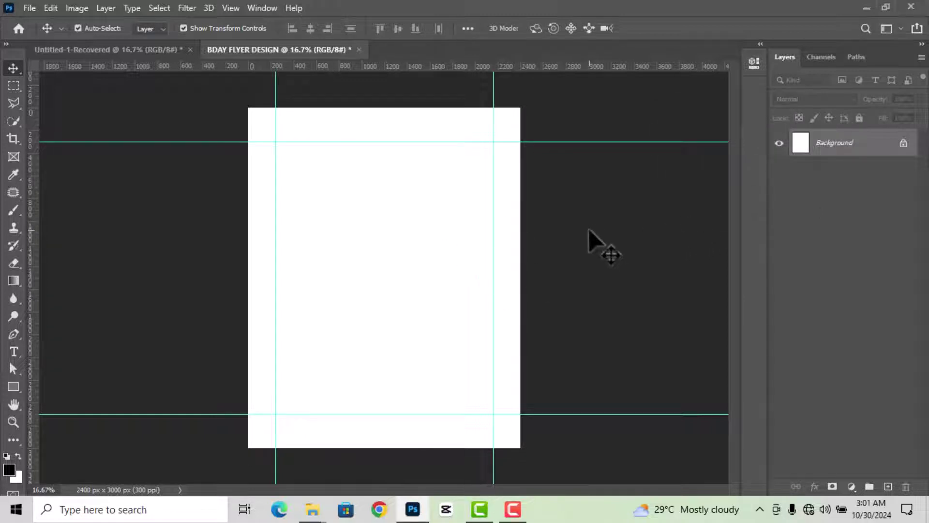
Step: Drag the BG image from the flyer images folder onto the canvas
scroll(588, 228, up, 1)
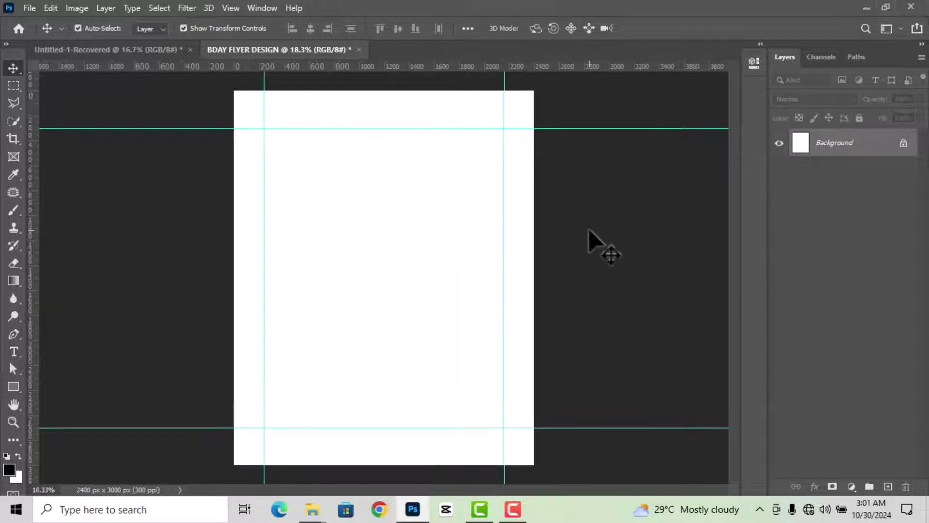
click(323, 520)
click(389, 91)
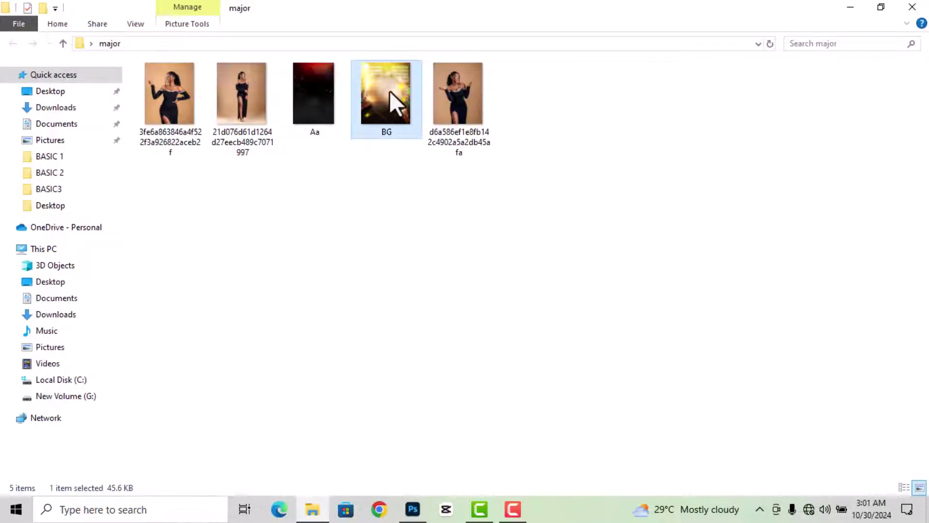
mouse_move(389, 91)
mouse_down()
mouse_move(411, 449)
mouse_move(402, 323)
mouse_up()
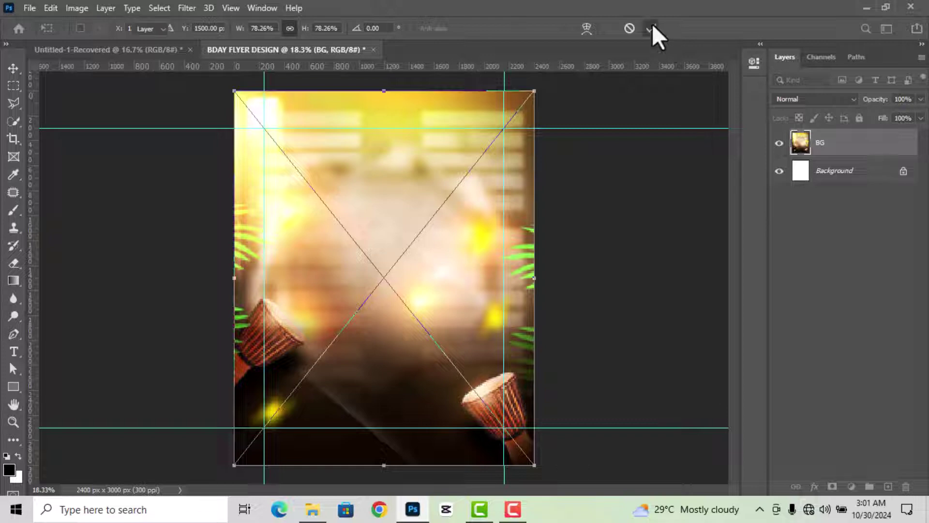
Step: Commit the placed BG image and rasterize its layer
click(651, 27)
right_click(830, 147)
click(704, 254)
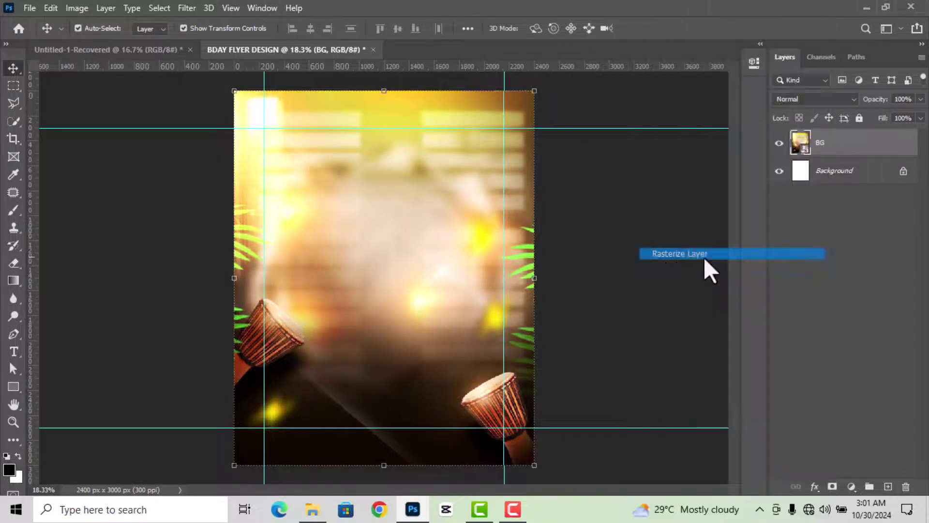
Step: Warm the BG colours with Hue/Saturation: hue -13, saturation +33
click(77, 8)
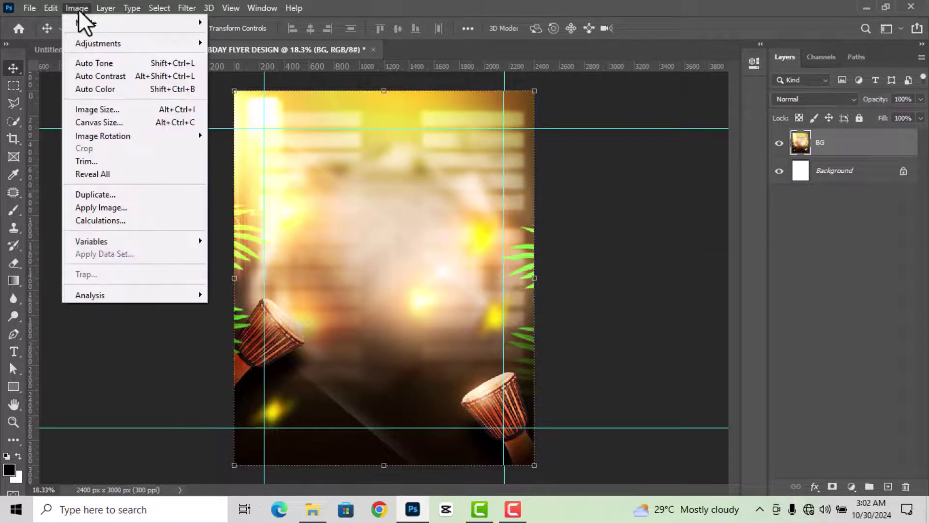
mouse_move(98, 43)
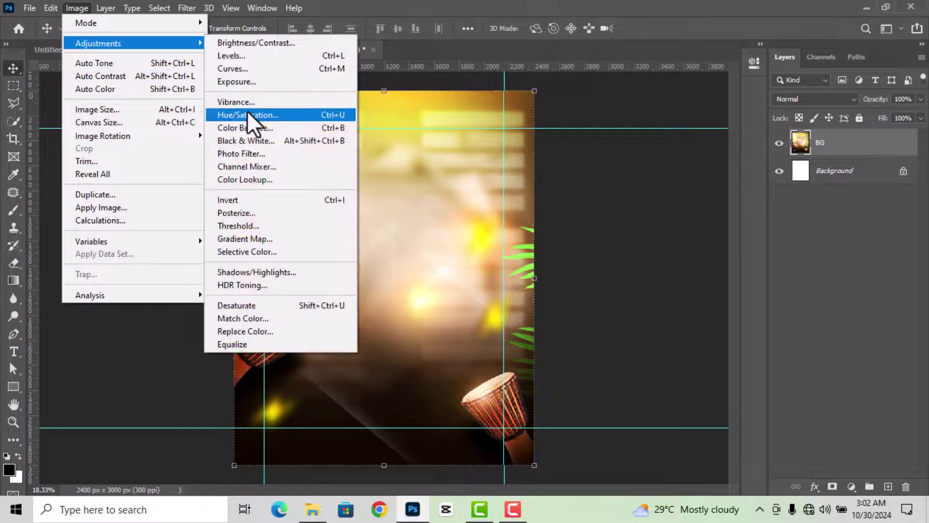
click(247, 115)
click(681, 219)
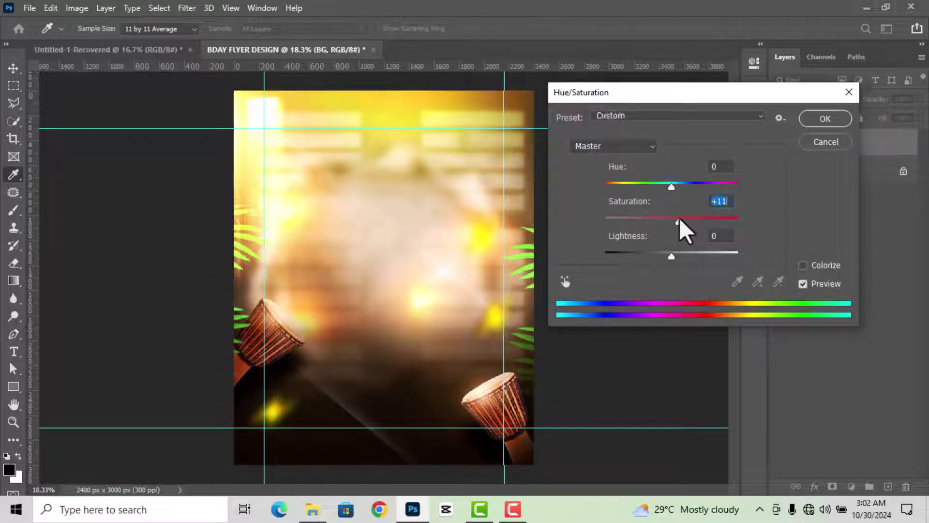
drag(671, 185, 663, 184)
click(687, 219)
drag(688, 218, 693, 219)
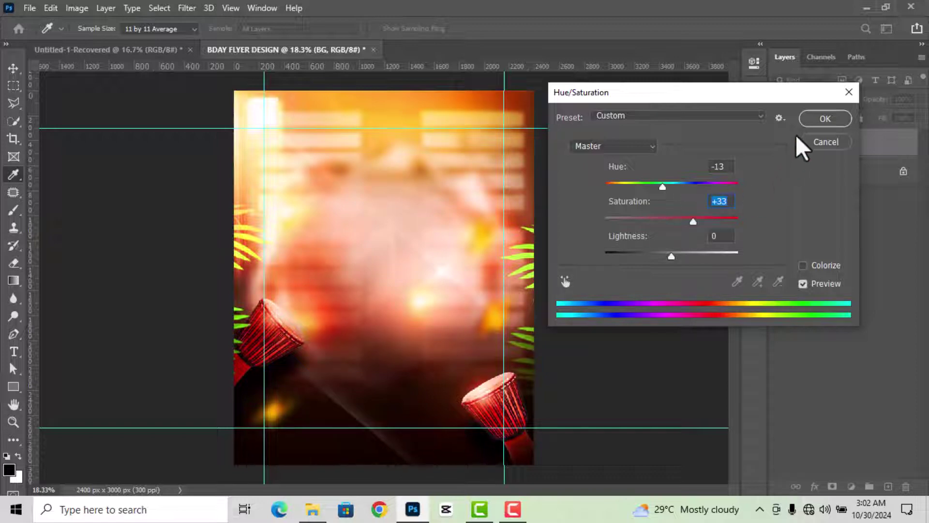
Step: Apply the adjustment, duplicate BG as BG copy, and hide the original BG layer
click(818, 123)
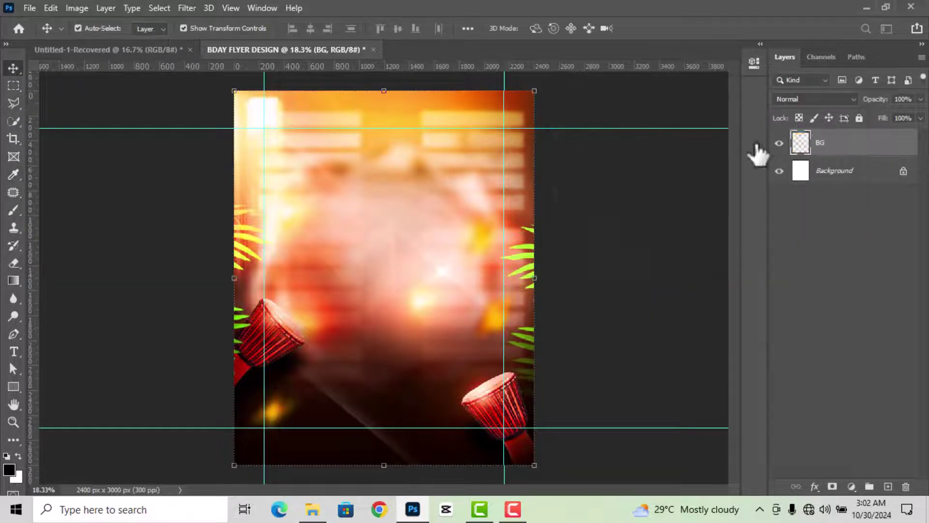
click(843, 147)
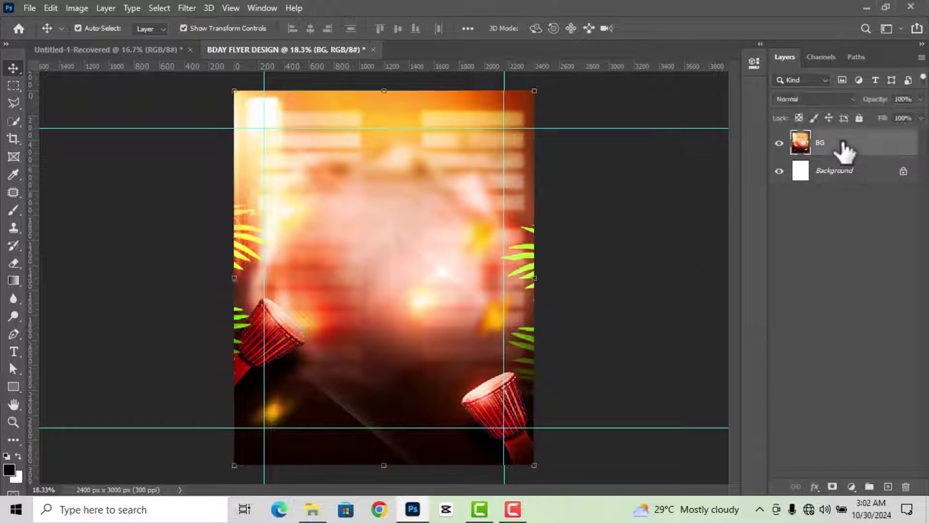
right_click(842, 148)
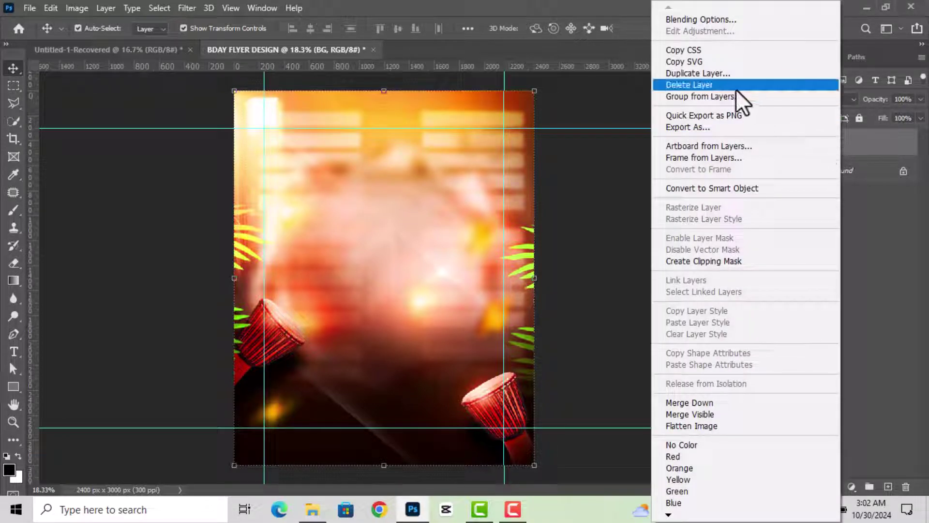
click(724, 77)
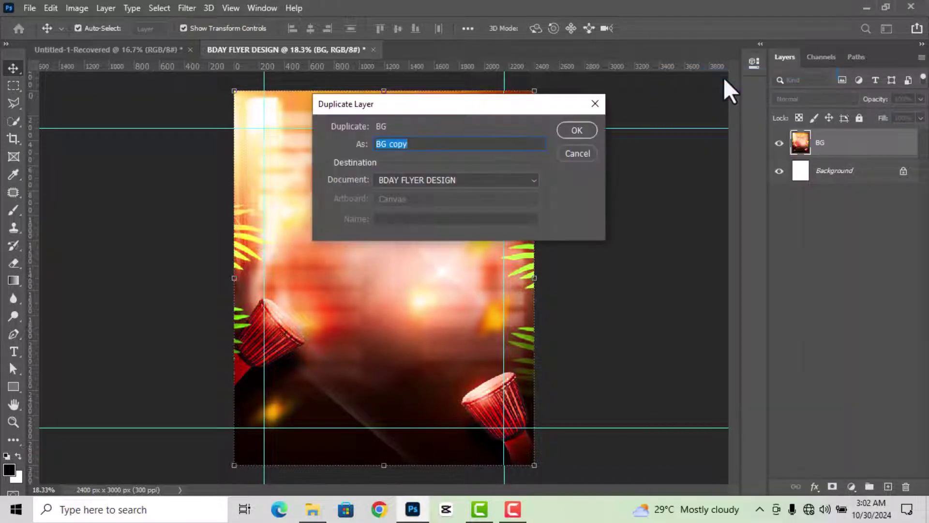
click(583, 127)
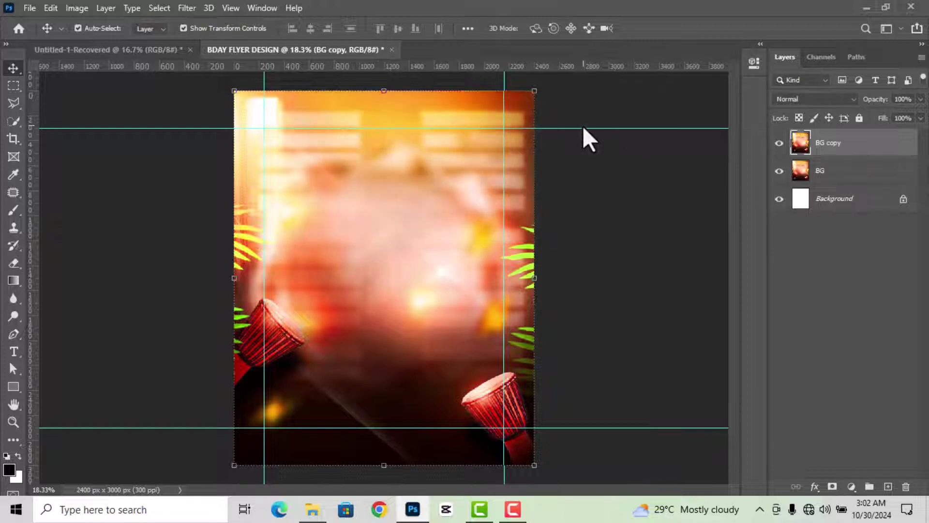
click(834, 174)
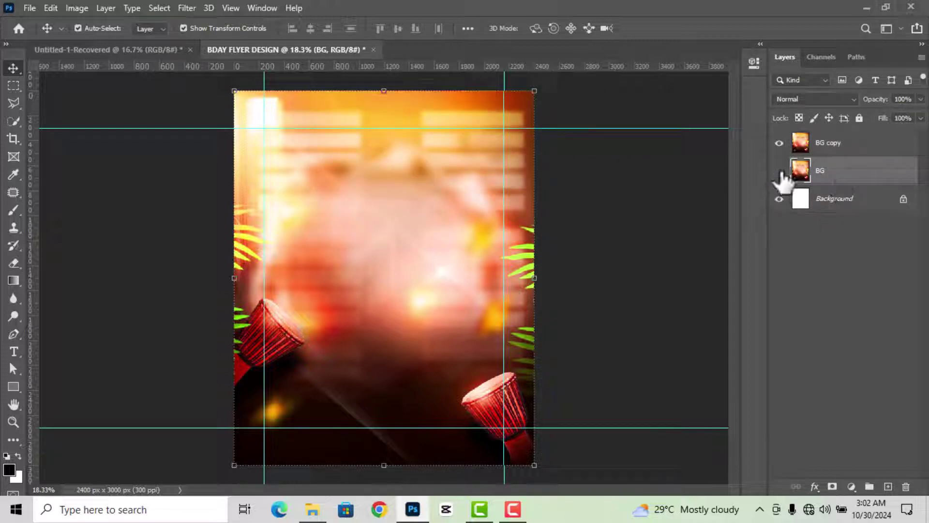
click(779, 171)
Step: Blur BG copy with a 12.5-pixel Gaussian Blur
click(839, 148)
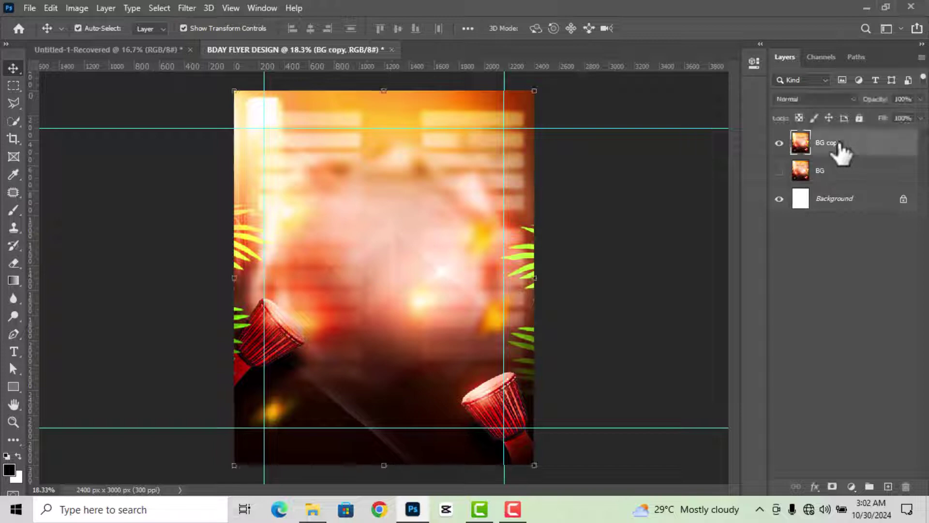
click(184, 8)
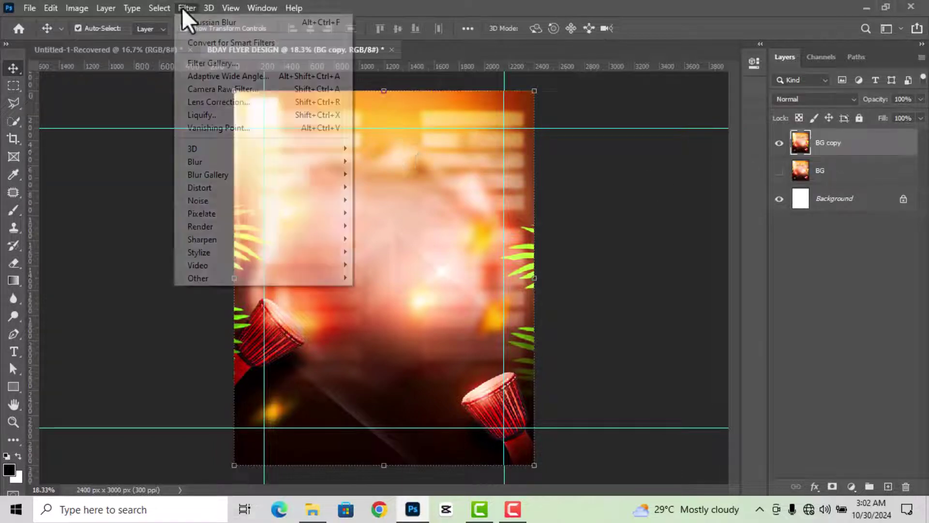
mouse_move(217, 161)
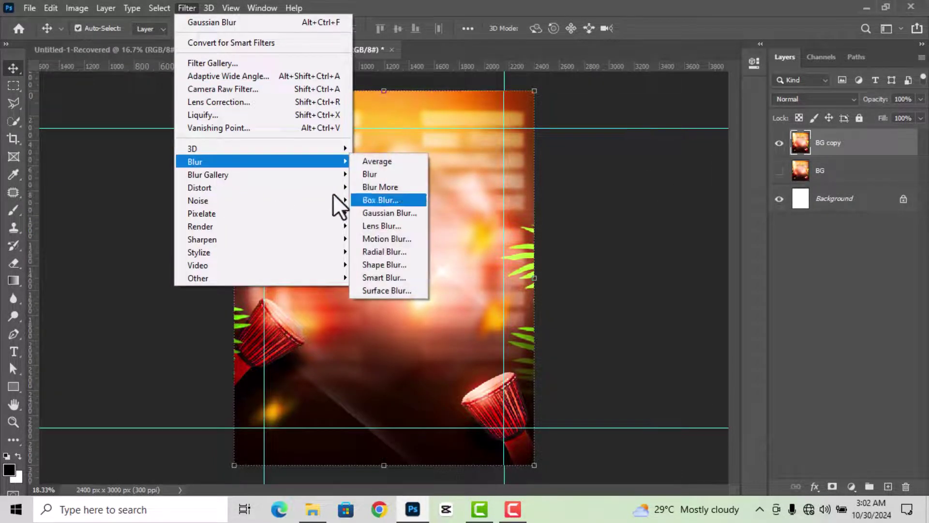
click(405, 215)
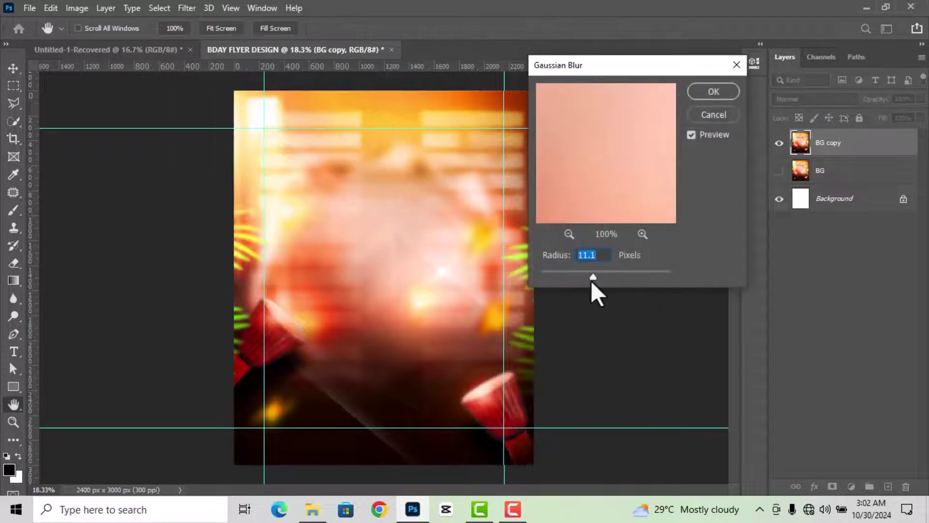
click(605, 276)
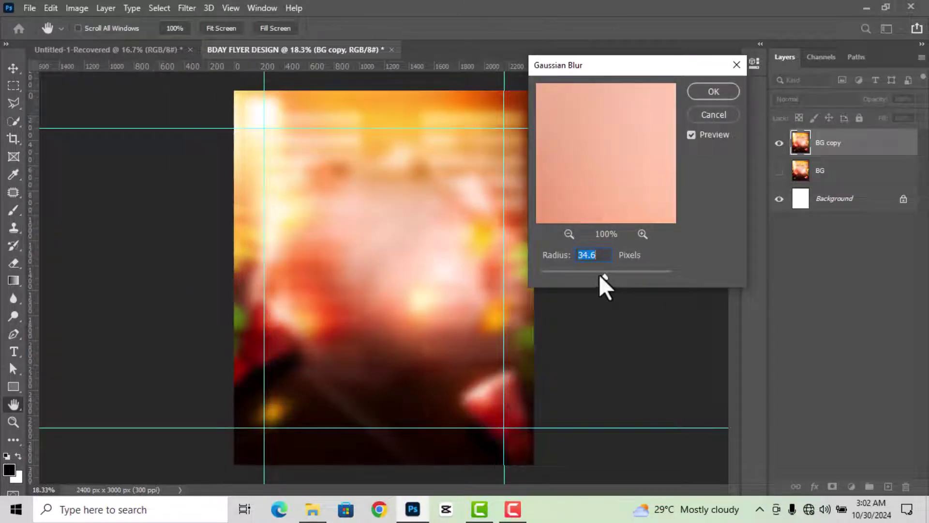
click(600, 275)
click(594, 274)
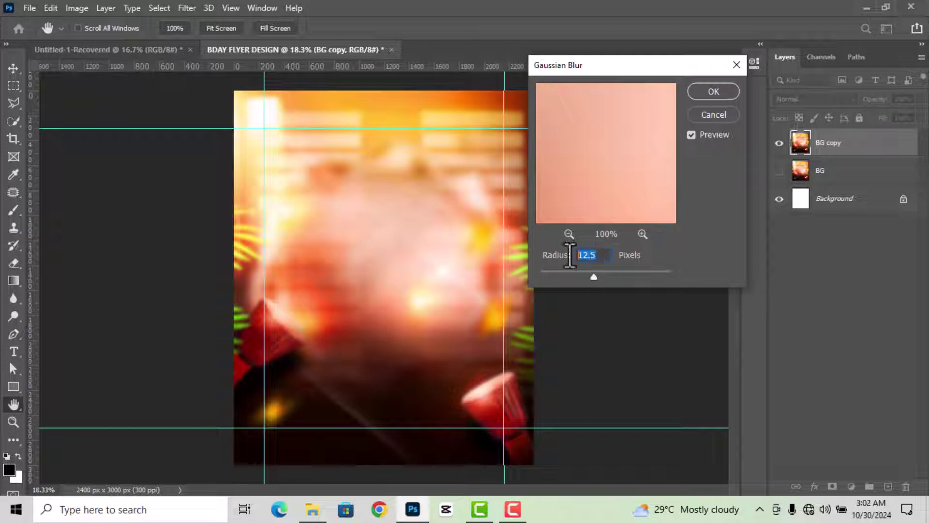
click(718, 95)
click(648, 232)
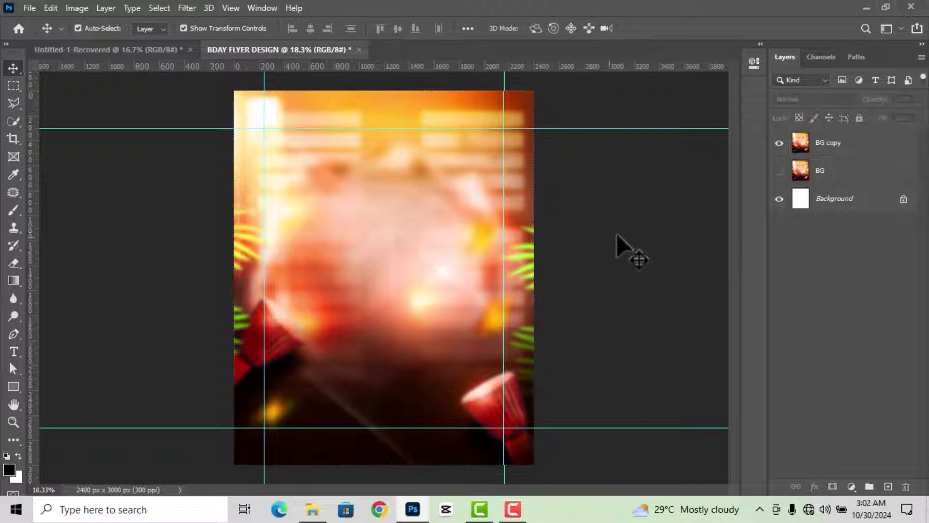
Step: Drag the central model and the small full-length model from Untitled-1 into the flyer
click(121, 50)
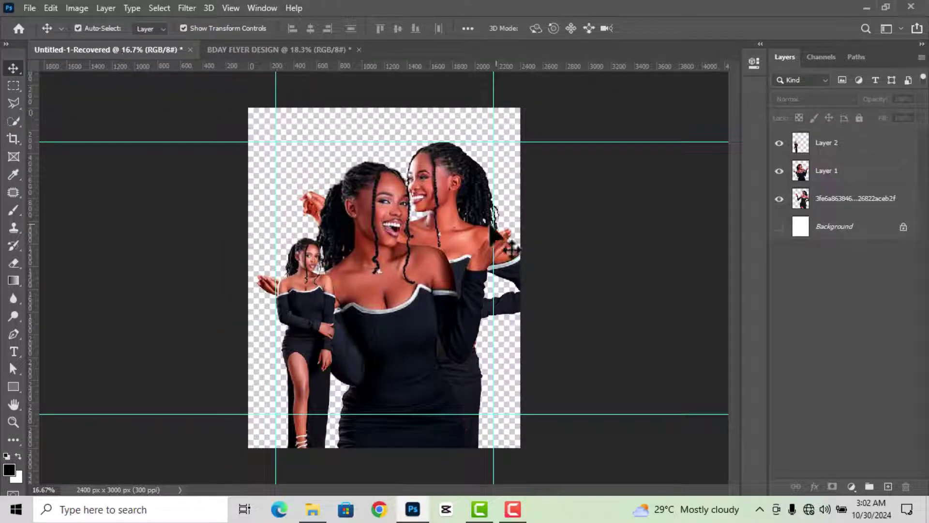
drag(411, 303, 303, 46)
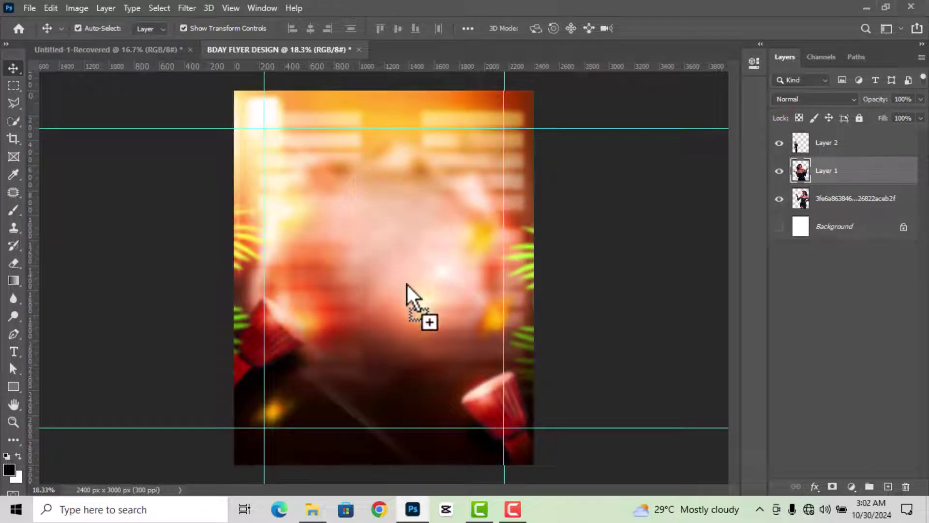
mouse_move(304, 44)
mouse_down()
mouse_move(407, 285)
mouse_move(401, 277)
mouse_move(393, 297)
mouse_up()
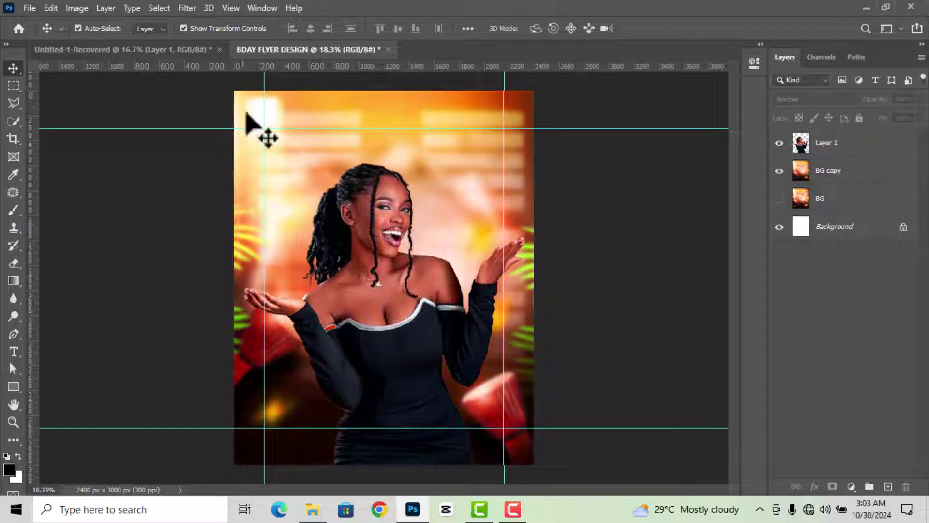
click(99, 51)
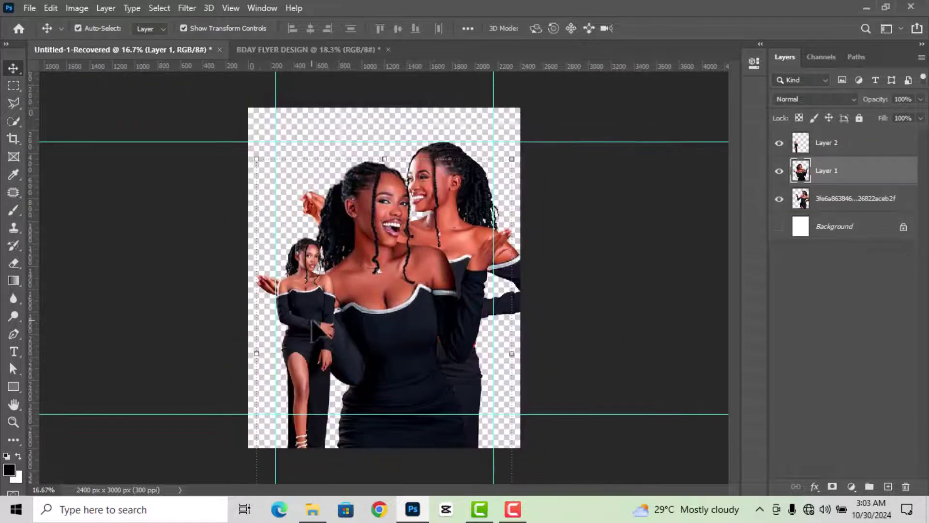
mouse_move(331, 341)
mouse_down()
mouse_move(334, 59)
mouse_move(437, 266)
mouse_move(465, 297)
mouse_up()
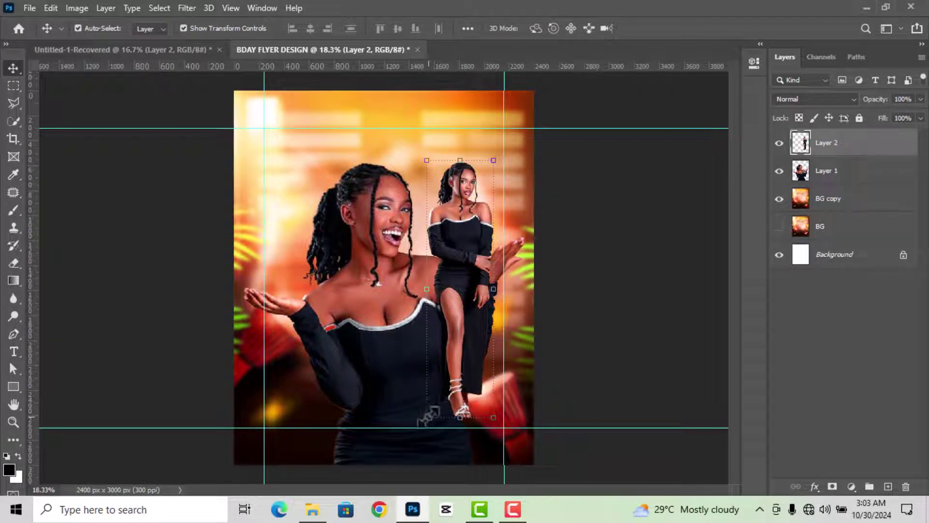
Step: Enlarge Layer 2 to about 135% and move it beneath Layer 1
drag(433, 415, 378, 484)
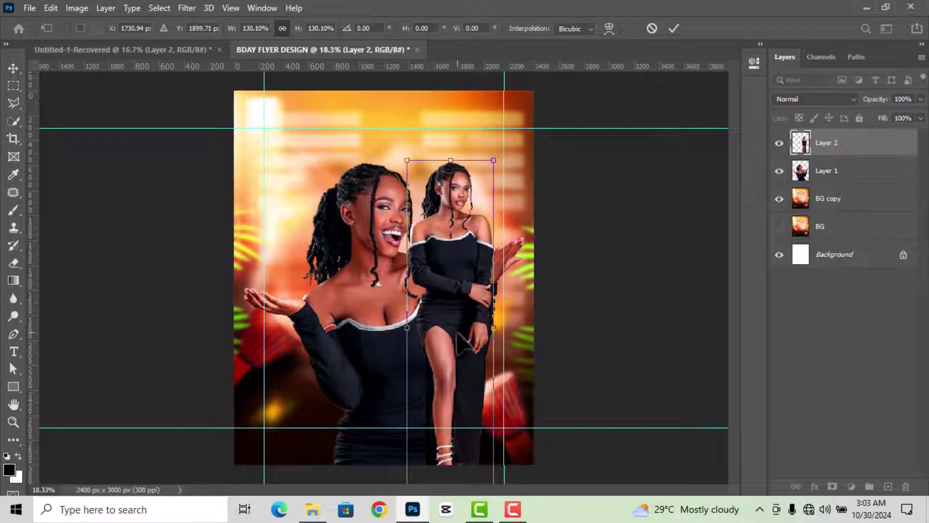
drag(458, 326, 462, 322)
drag(504, 152, 501, 139)
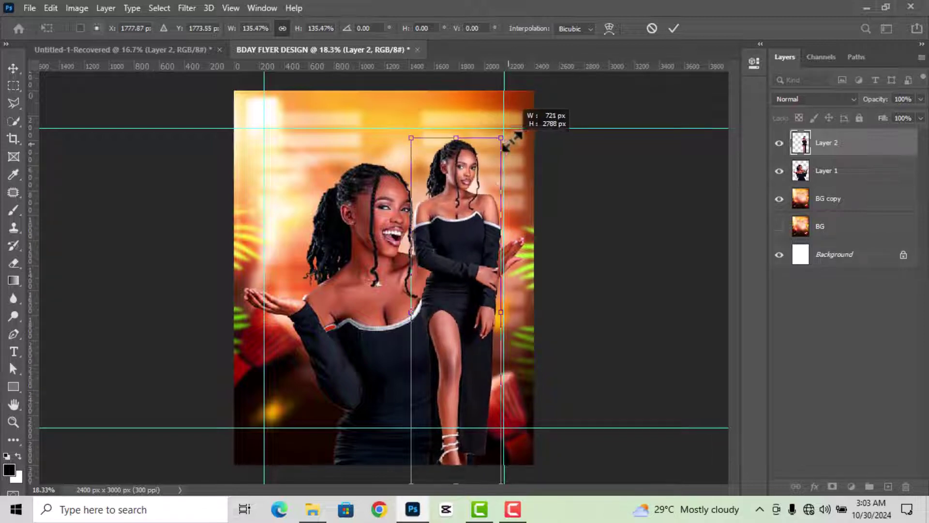
drag(464, 223, 465, 225)
click(674, 28)
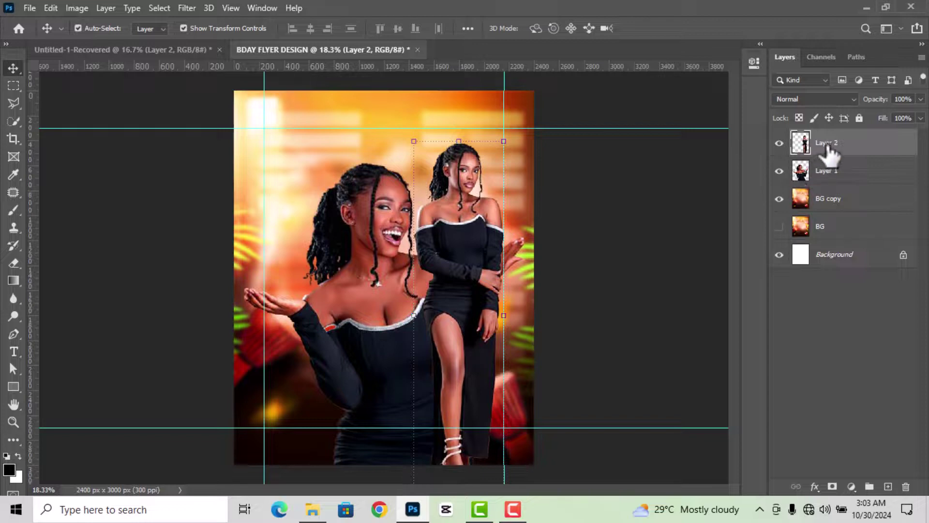
drag(823, 150, 825, 176)
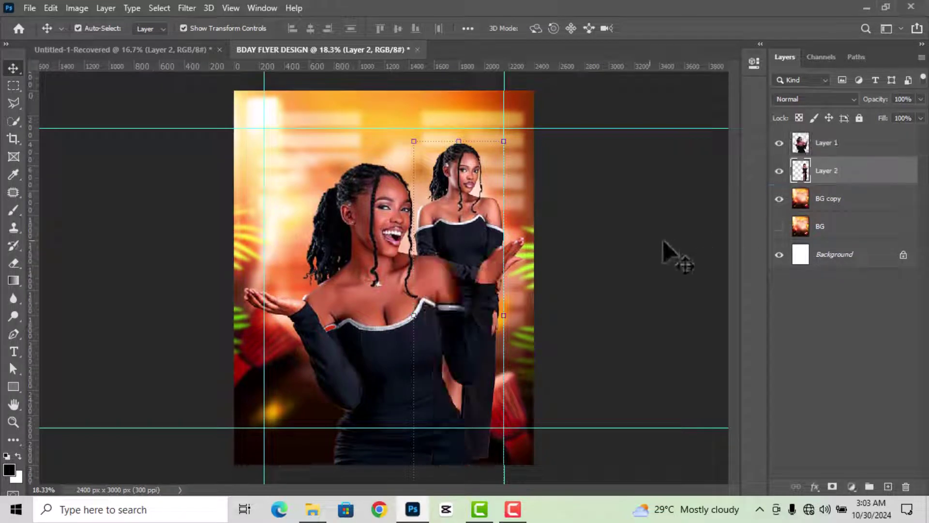
Step: Erase Layer 2's lower body with a 401 px soft eraser and nudge her slightly left
click(839, 148)
click(846, 173)
click(13, 263)
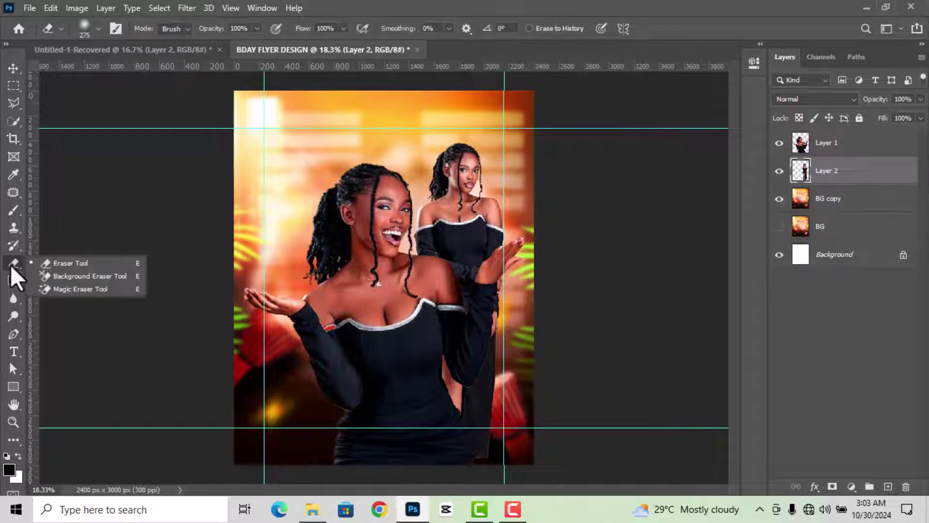
click(83, 265)
right_click(465, 318)
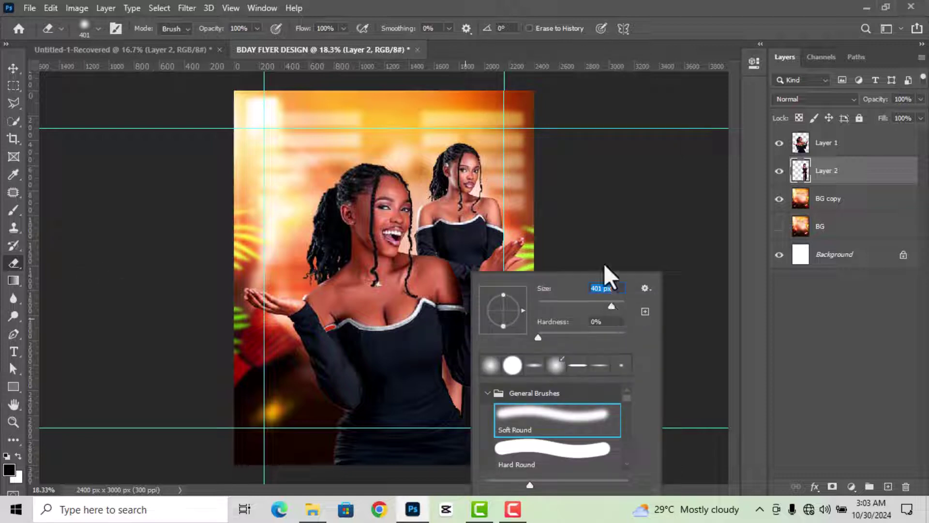
key(Return)
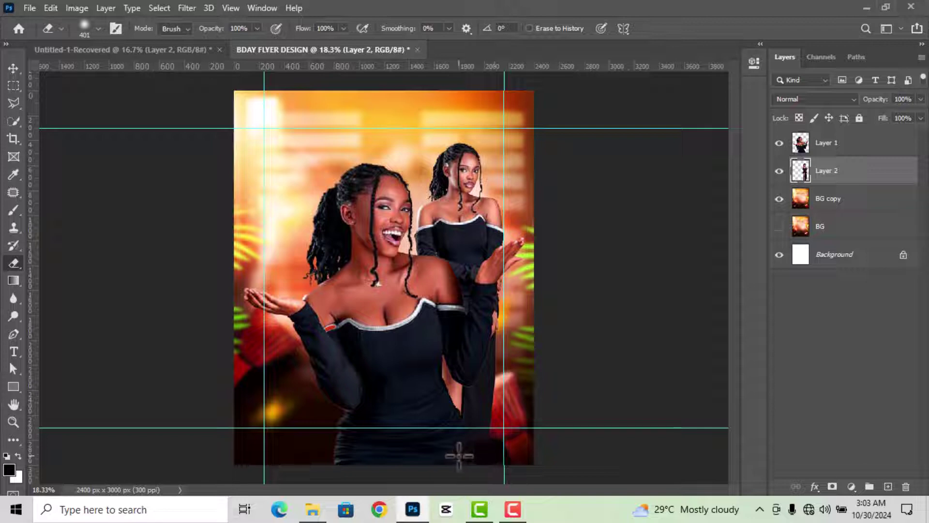
drag(478, 438, 494, 364)
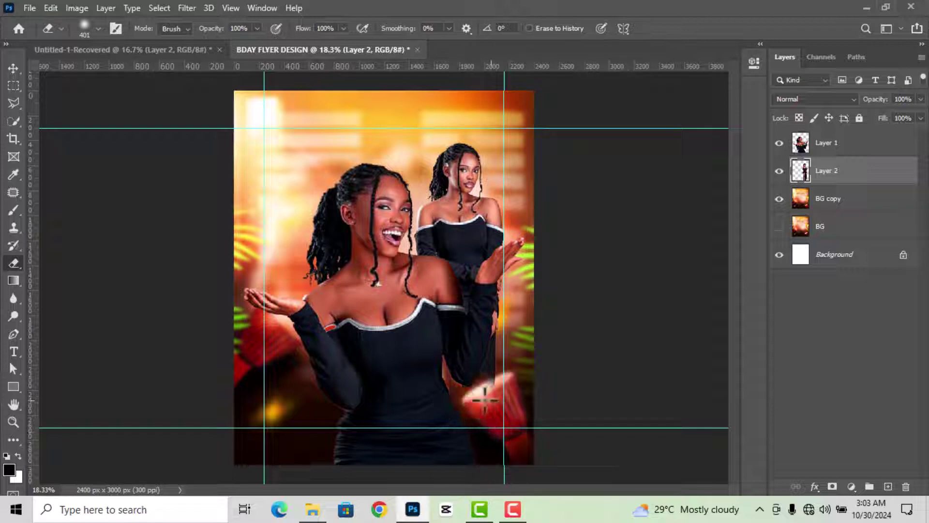
drag(495, 364, 479, 354)
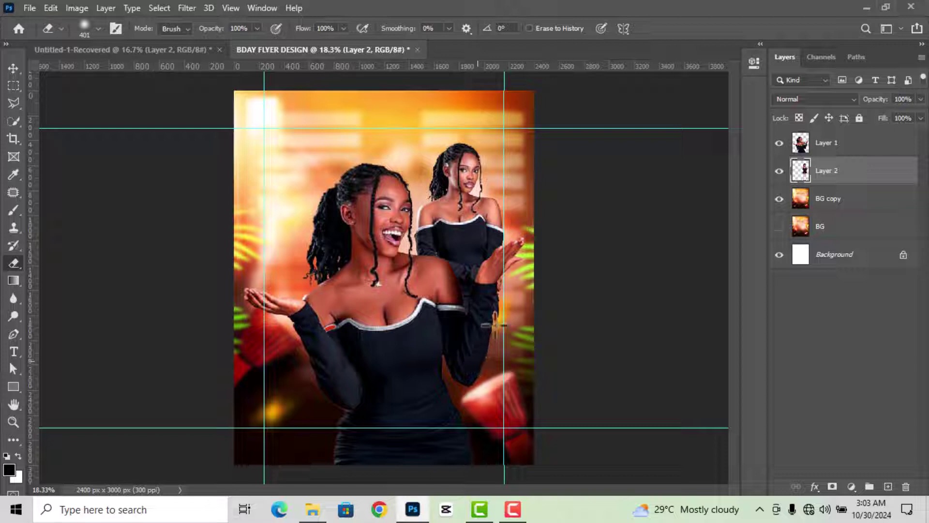
click(13, 68)
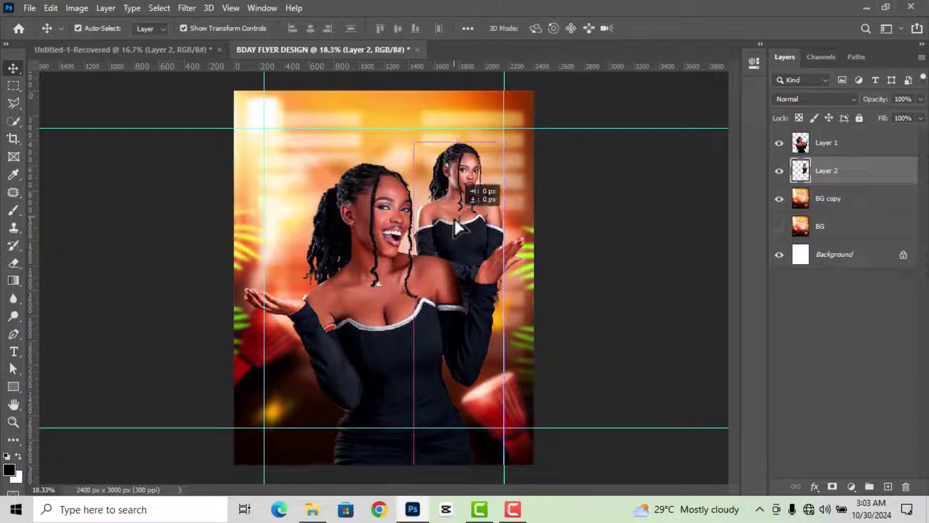
drag(457, 217, 450, 217)
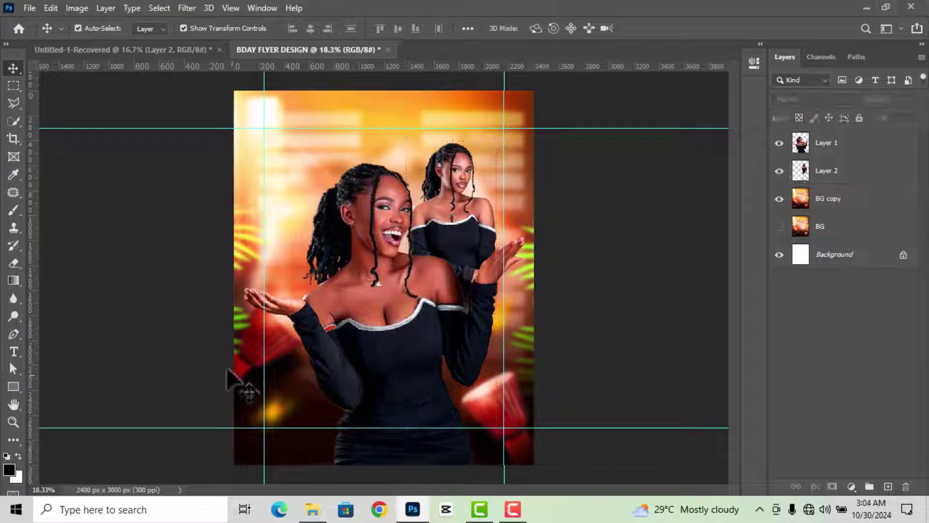
Step: Bring the third model into the flyer and shrink it to about 71%
click(136, 49)
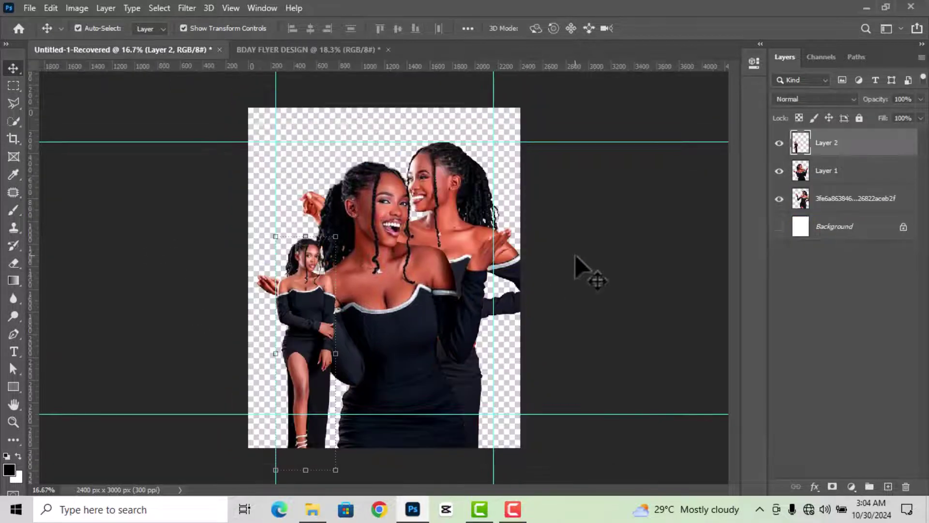
click(591, 266)
drag(460, 225, 329, 81)
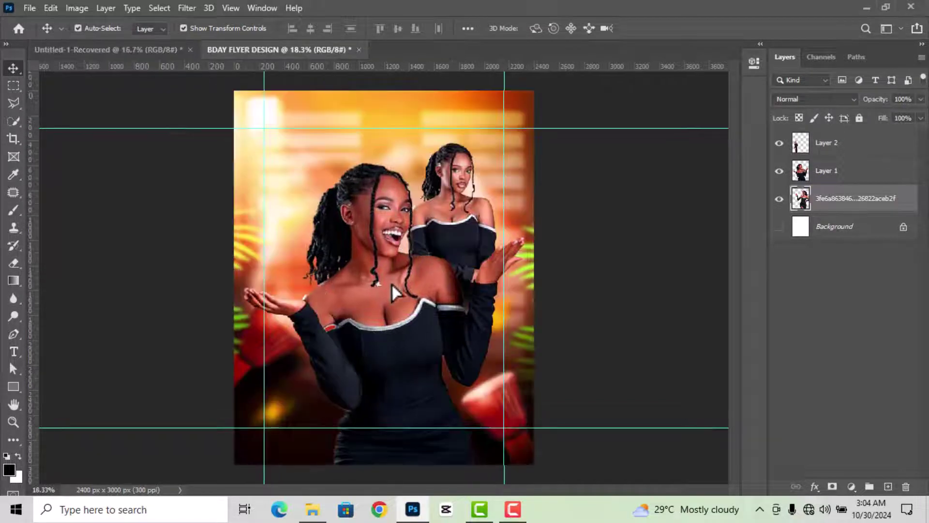
drag(391, 327, 397, 285)
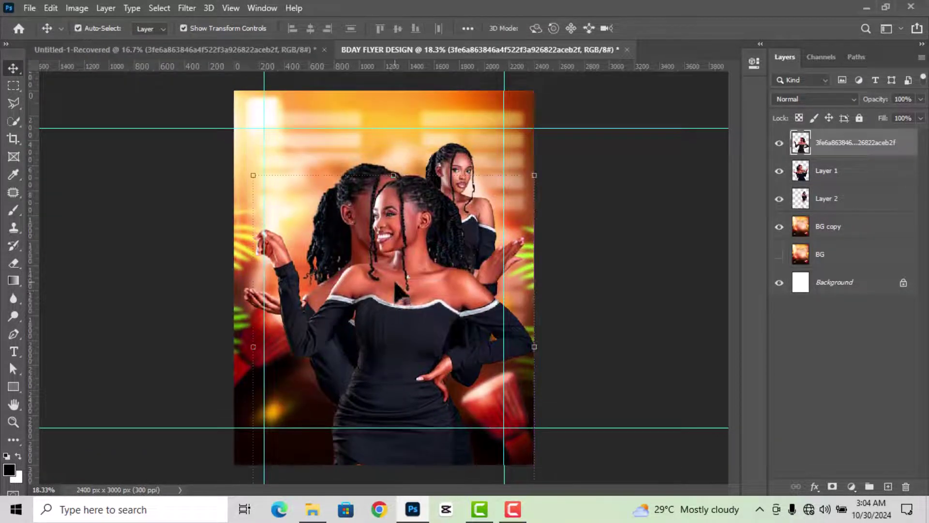
scroll(499, 440, down, 1)
drag(508, 476, 440, 394)
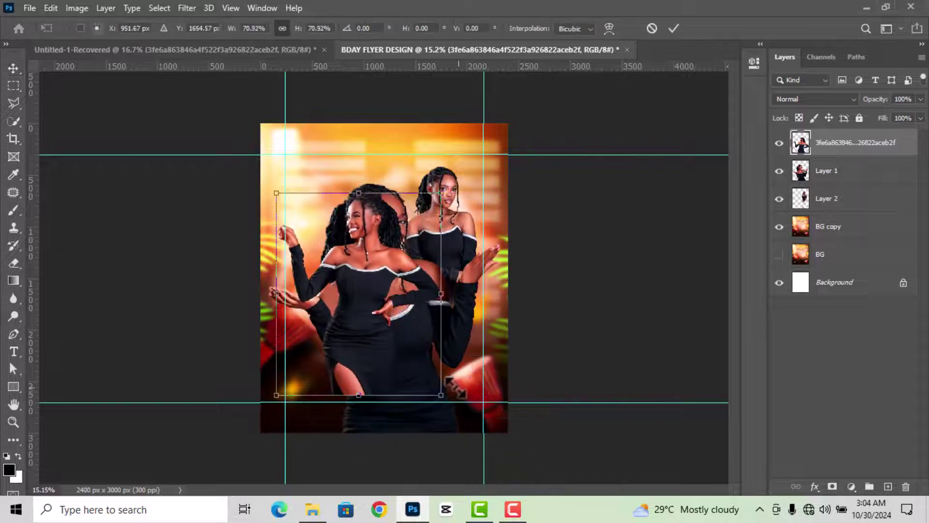
drag(375, 337, 384, 360)
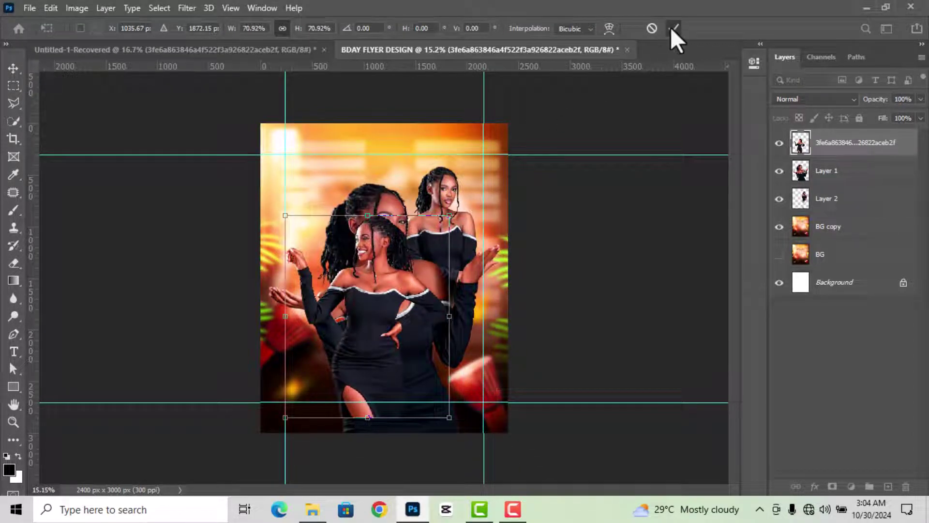
click(671, 28)
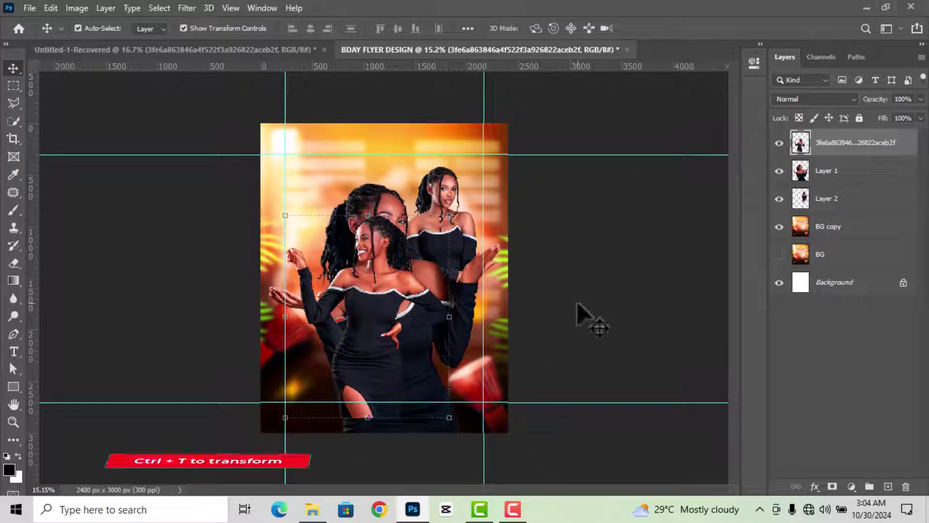
Step: Flip the new model horizontally
key(ctrl+t)
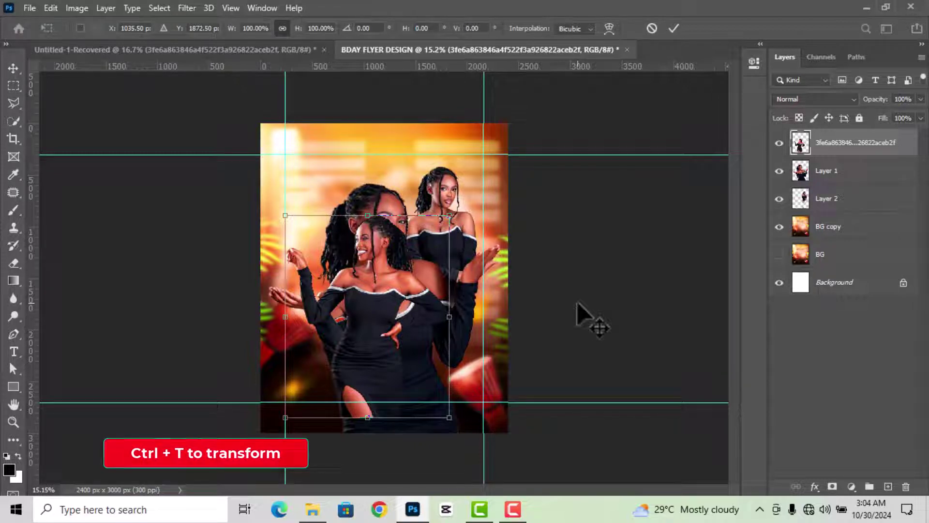
right_click(371, 311)
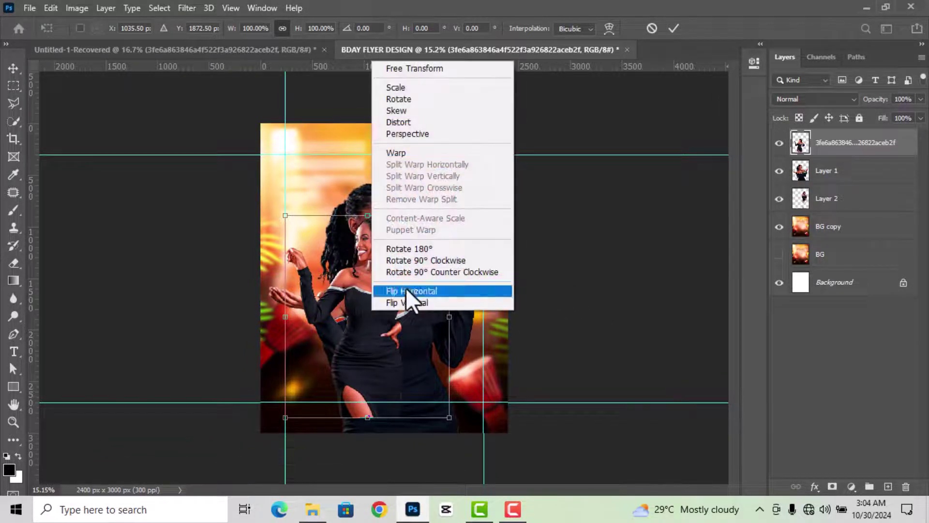
click(406, 290)
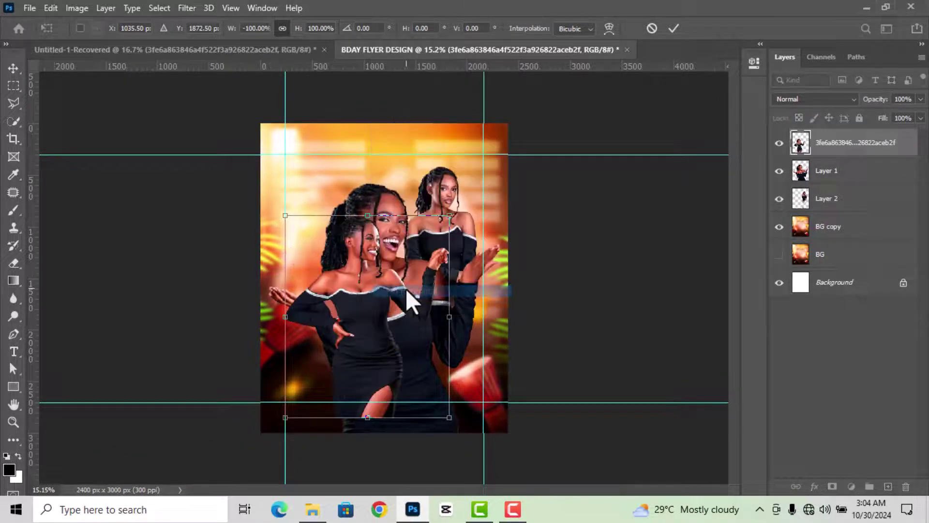
click(673, 30)
click(602, 332)
key(ctrl+plus)
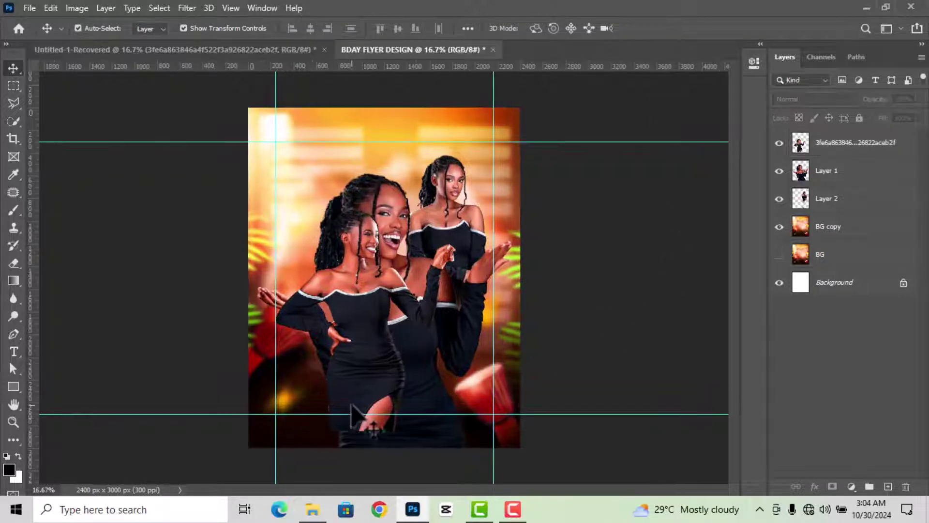
Step: Move the mirrored model to the lower left and scale it to 97%
click(359, 306)
drag(359, 306, 323, 368)
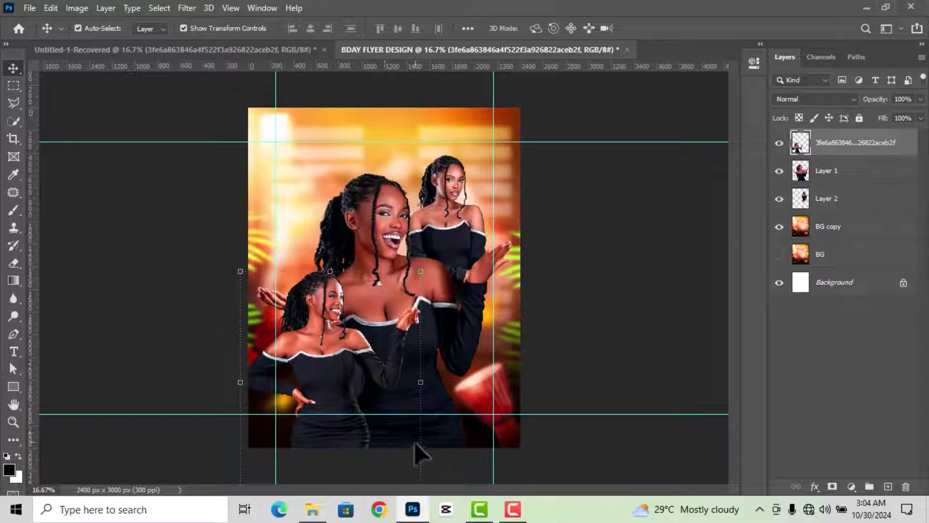
drag(420, 271, 415, 277)
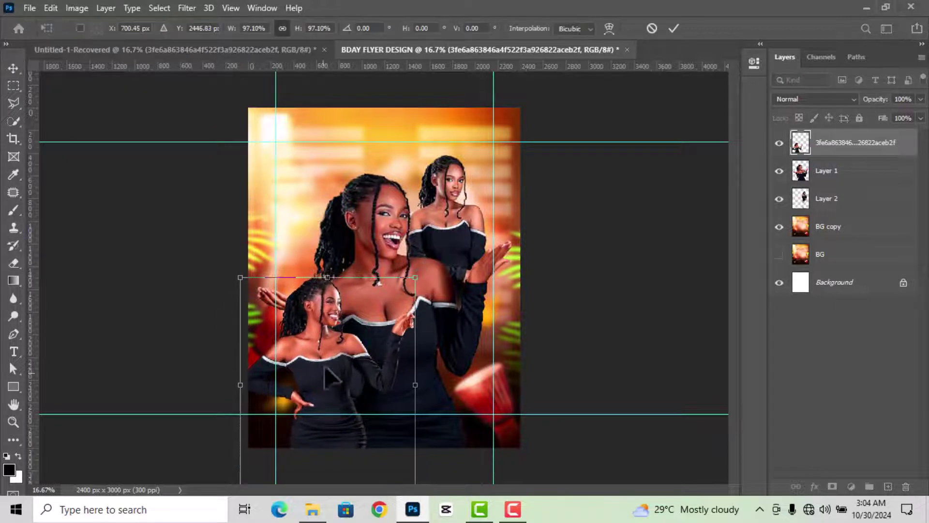
drag(307, 382, 313, 381)
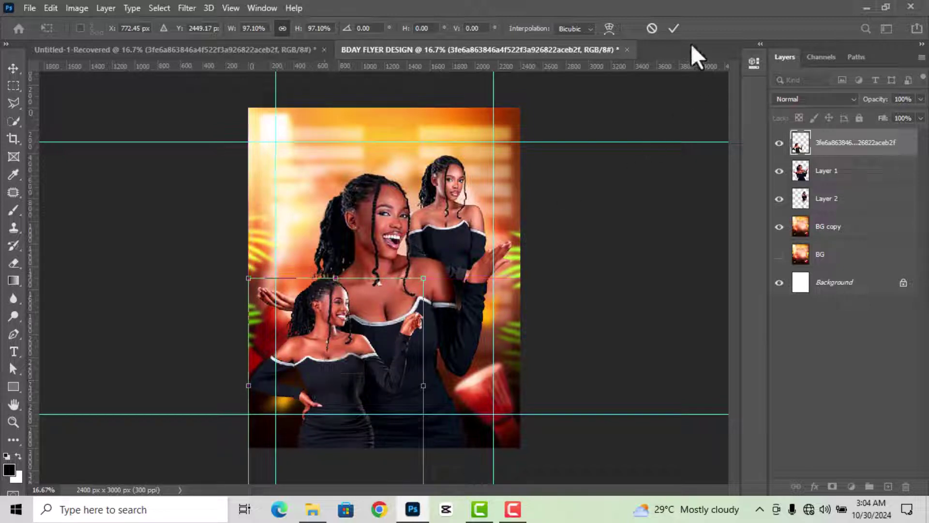
click(674, 28)
scroll(430, 374, up, 1)
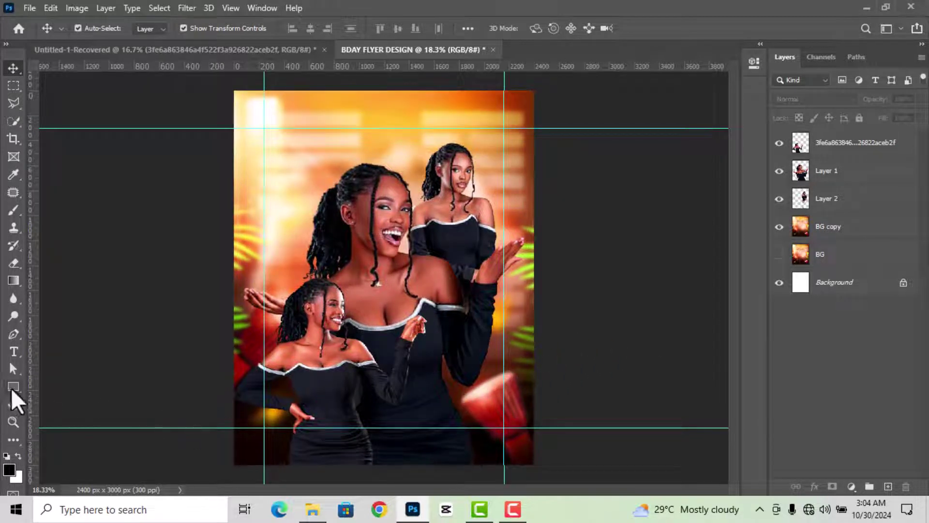
Step: Draw a long black rectangle bar across the flyer's width
click(13, 390)
mouse_move(232, 306)
mouse_down()
mouse_move(533, 322)
mouse_move(533, 331)
mouse_up()
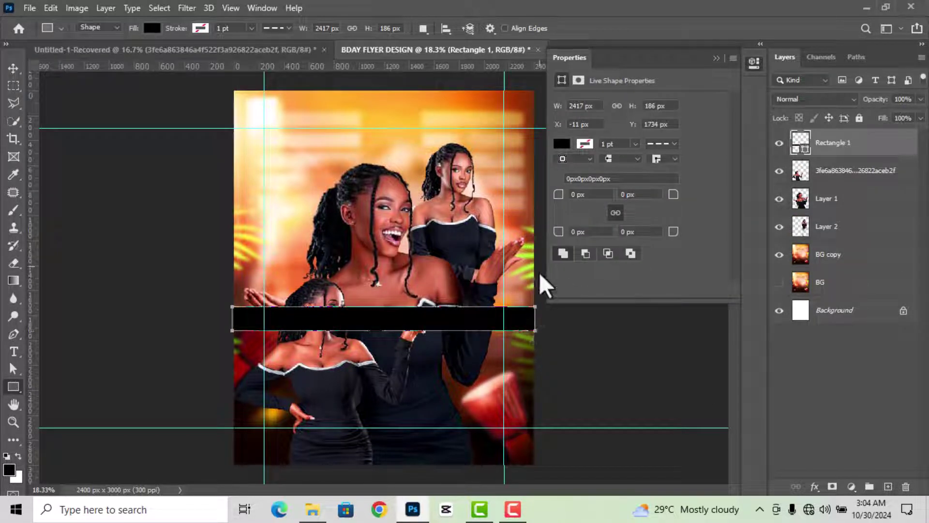
click(755, 63)
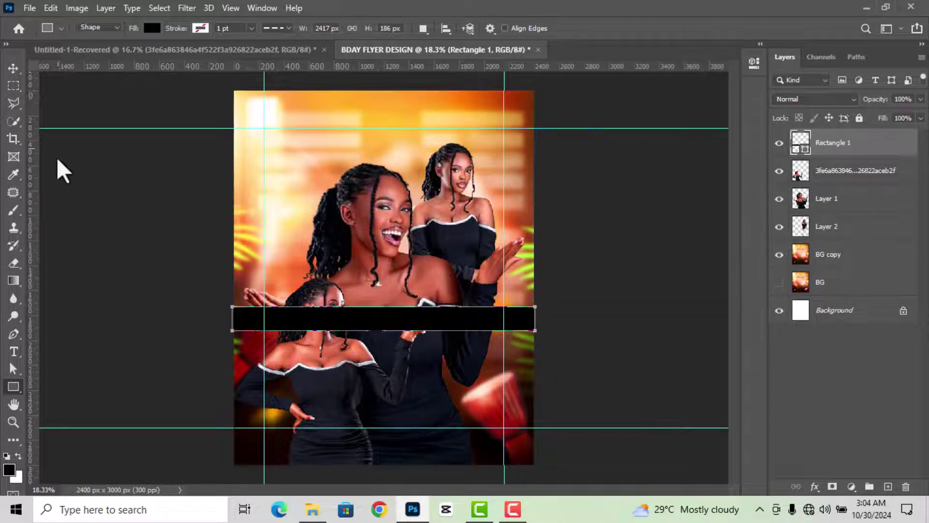
Step: Tilt the bar about -13° and stretch it past the left edge over the models
click(12, 68)
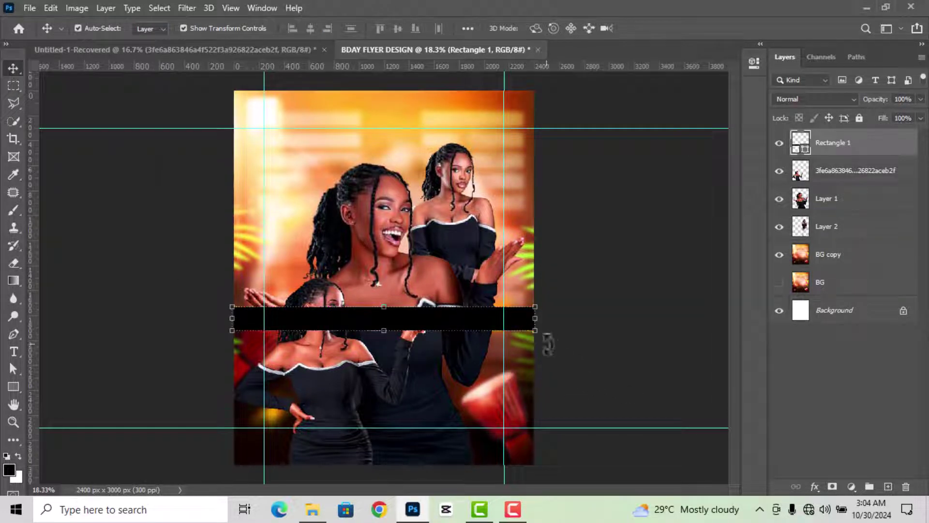
drag(548, 344, 552, 304)
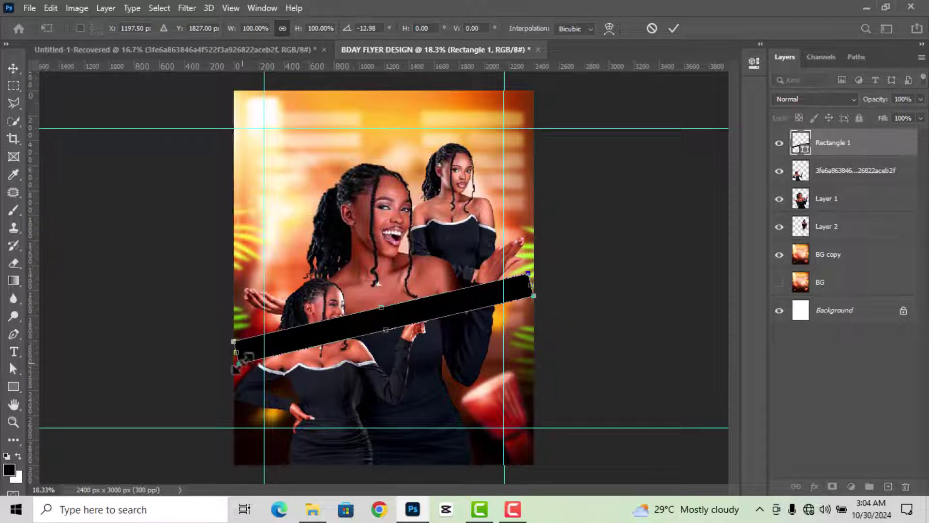
drag(233, 357, 219, 356)
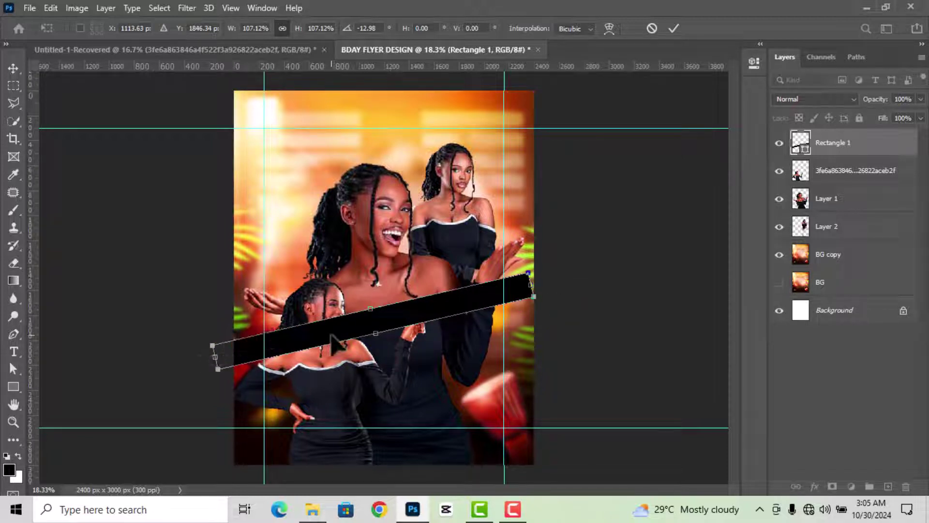
drag(332, 334, 341, 351)
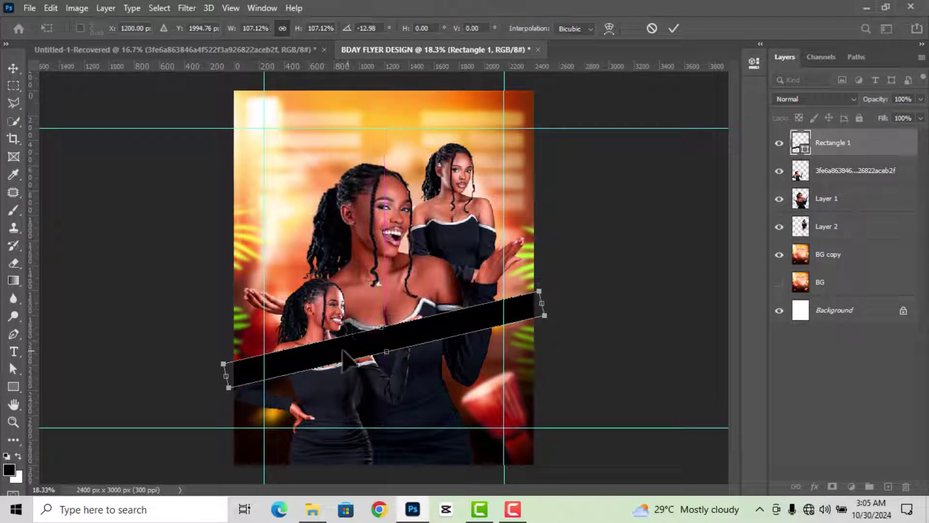
click(674, 28)
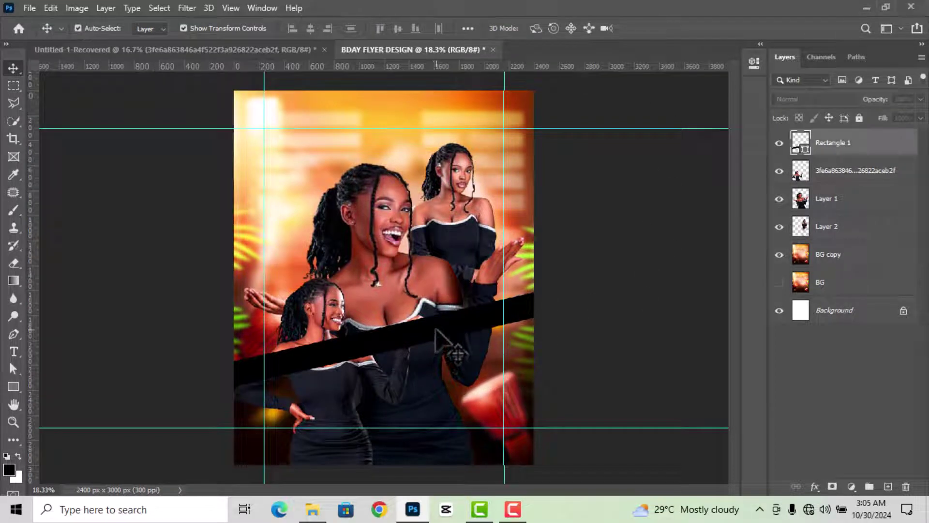
click(437, 329)
Step: Add a Gradient Overlay to the band using the Purple_19 preset
click(814, 485)
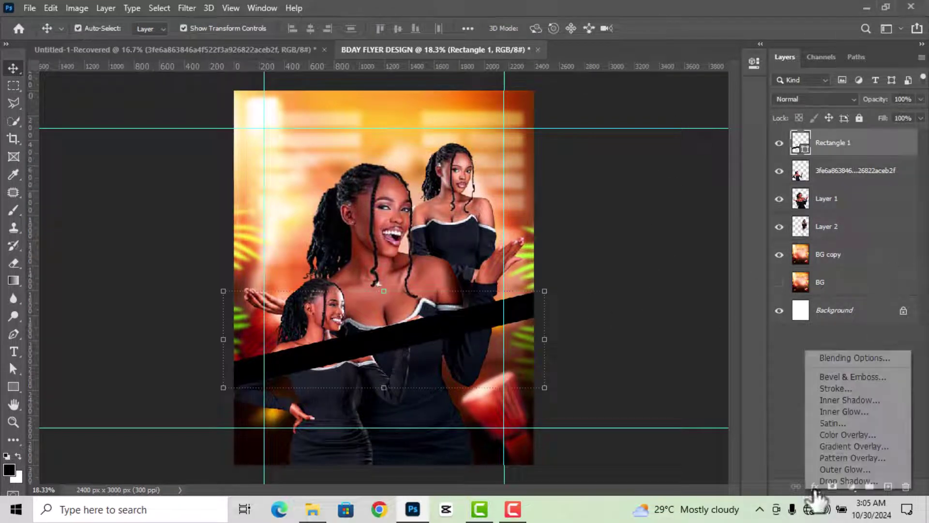
click(826, 447)
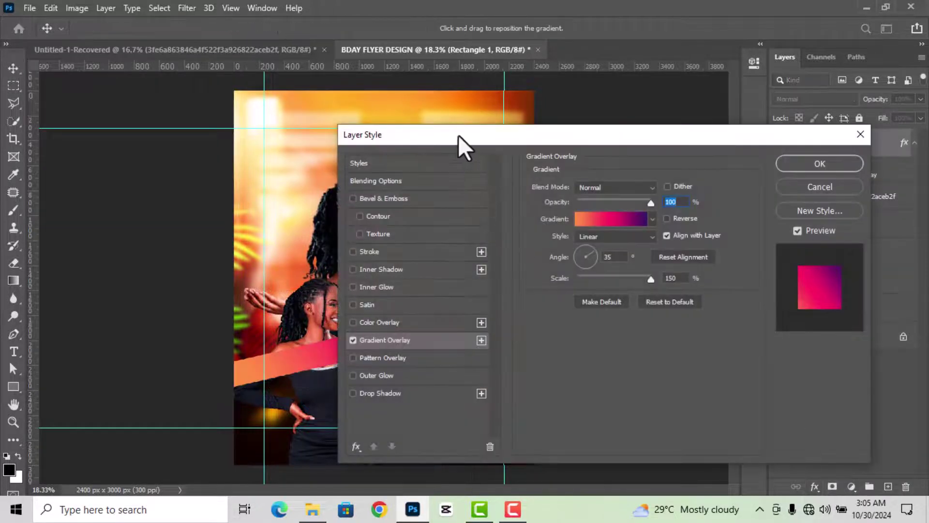
drag(457, 135, 598, 118)
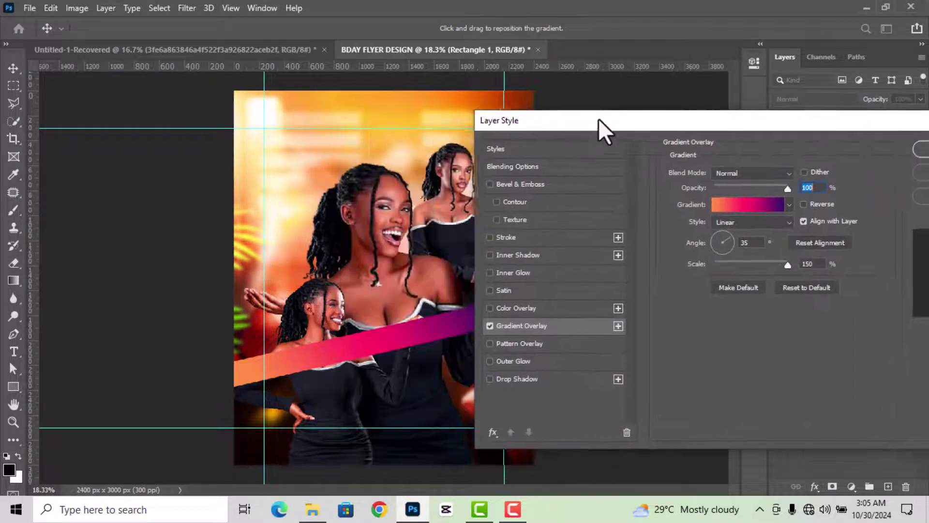
click(721, 205)
click(632, 133)
click(672, 197)
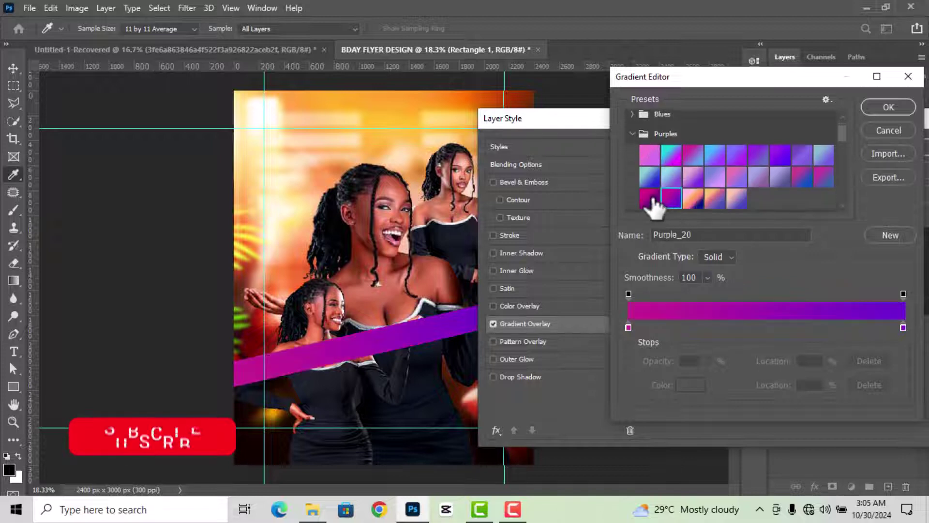
click(888, 107)
click(809, 197)
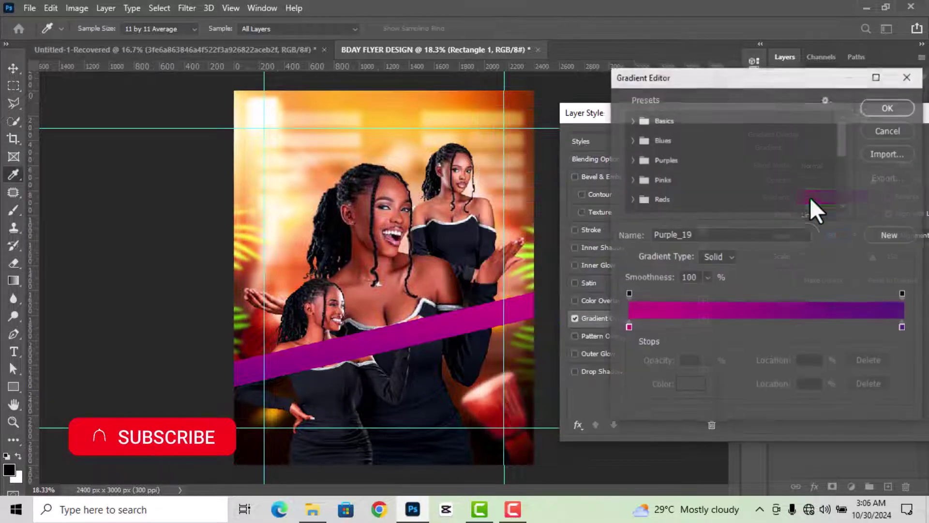
Step: Recolour the gradient's left stop hot pink and its right stop deep maroon
double_click(628, 327)
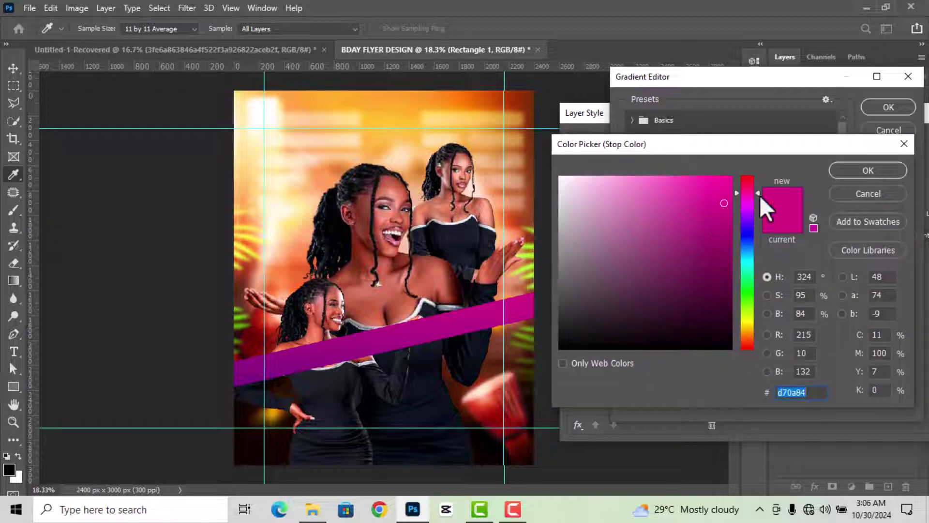
mouse_move(748, 187)
mouse_down()
mouse_move(728, 194)
mouse_move(738, 174)
mouse_up()
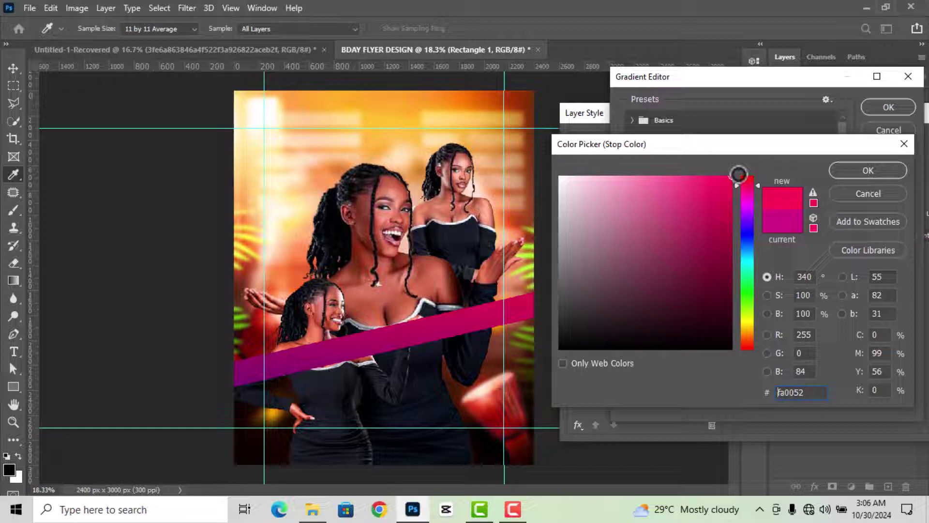
click(844, 171)
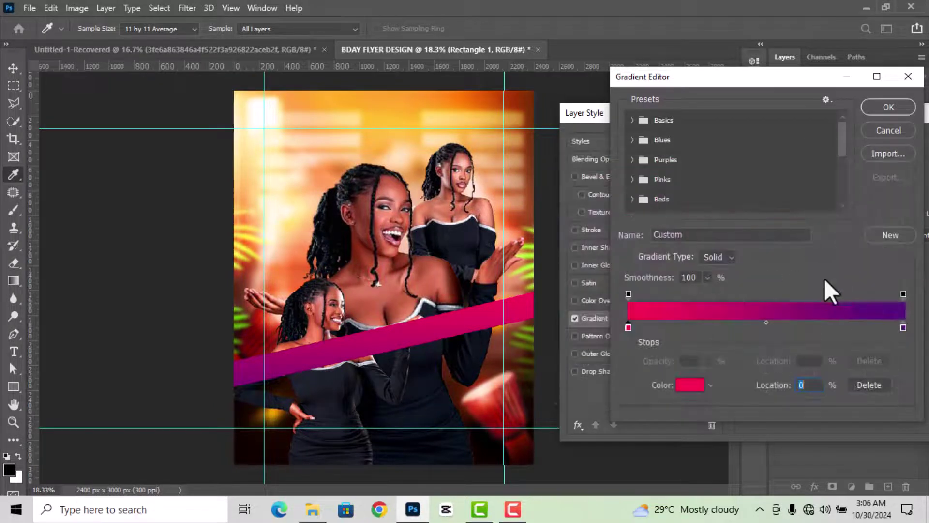
double_click(903, 328)
drag(759, 186, 743, 169)
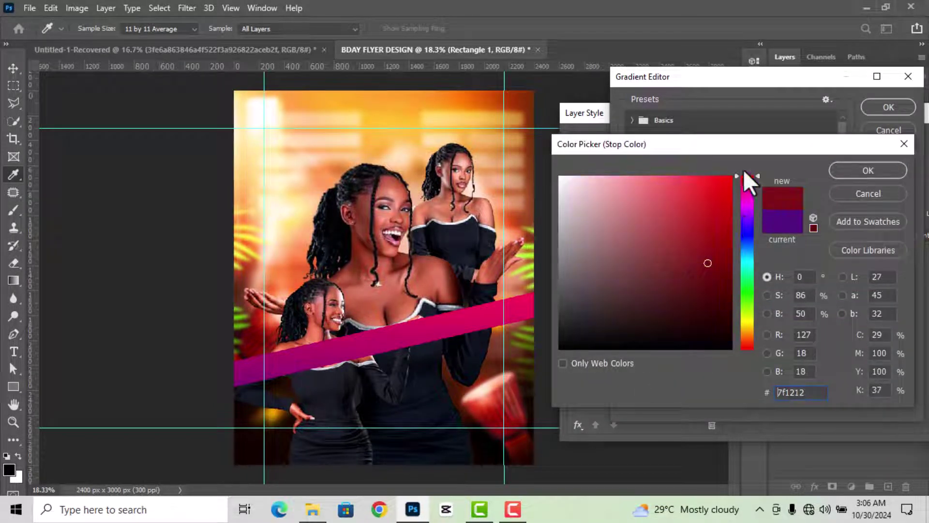
click(725, 292)
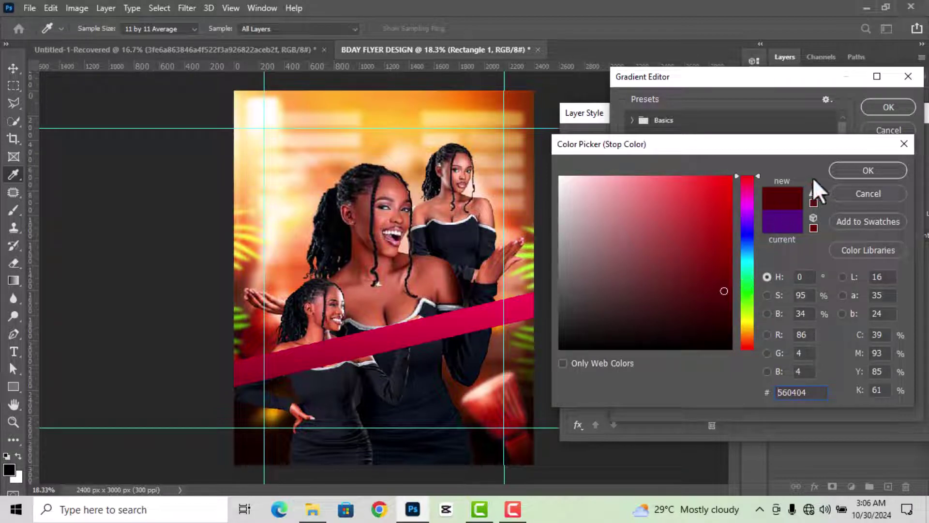
click(842, 174)
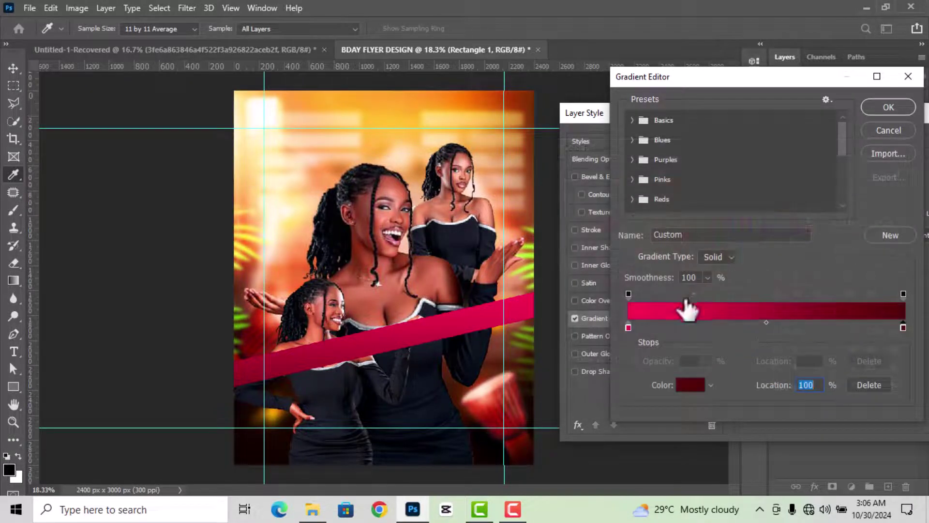
Step: Adjust the left stop to a slightly darker pink and accept the gradient
double_click(628, 327)
drag(745, 198, 748, 190)
click(731, 192)
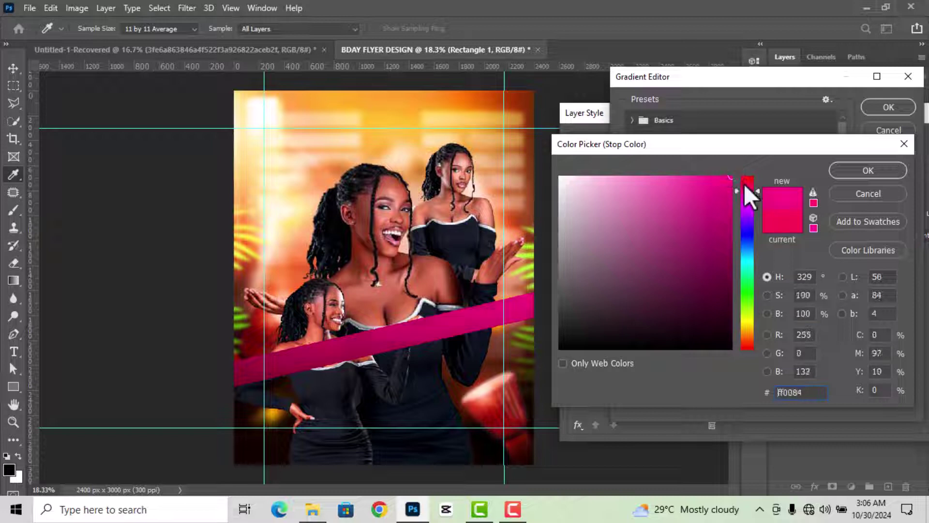
click(851, 170)
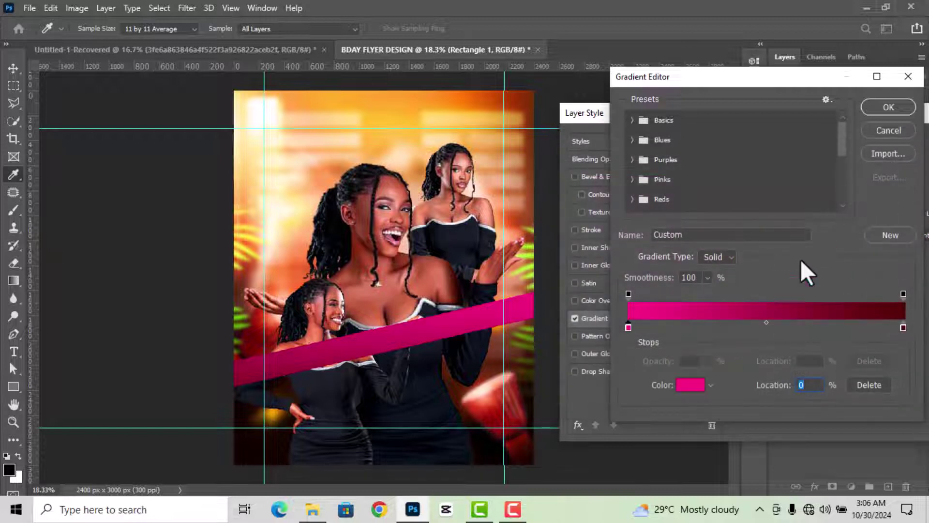
key(Return)
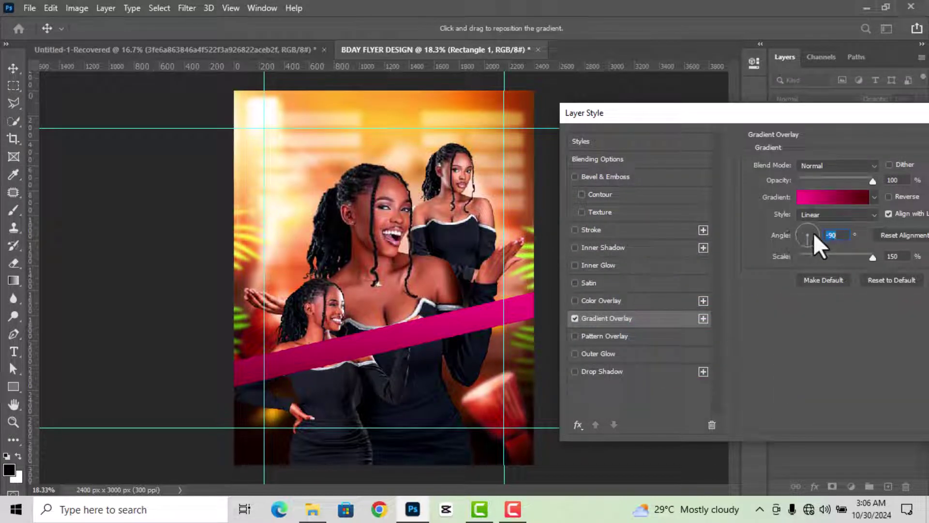
Step: Set the gradient angle to -68° and apply the overlay
click(814, 234)
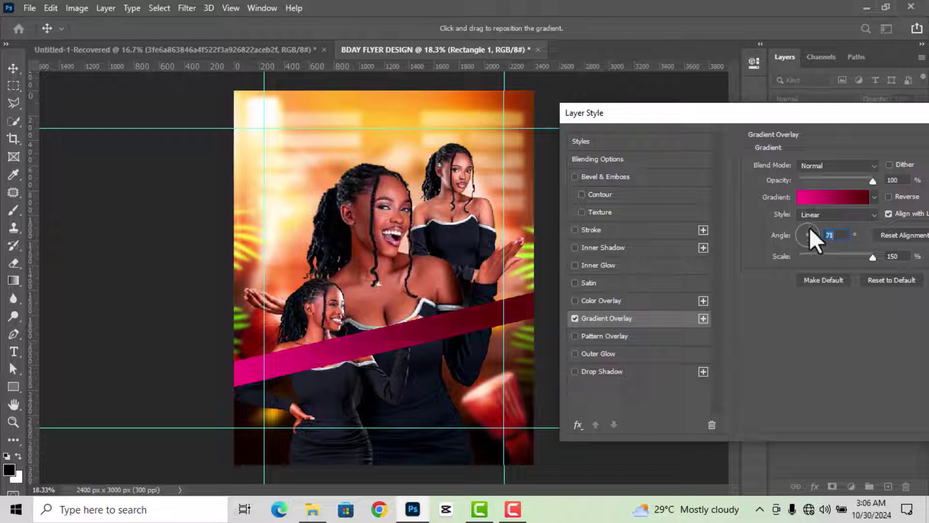
click(809, 242)
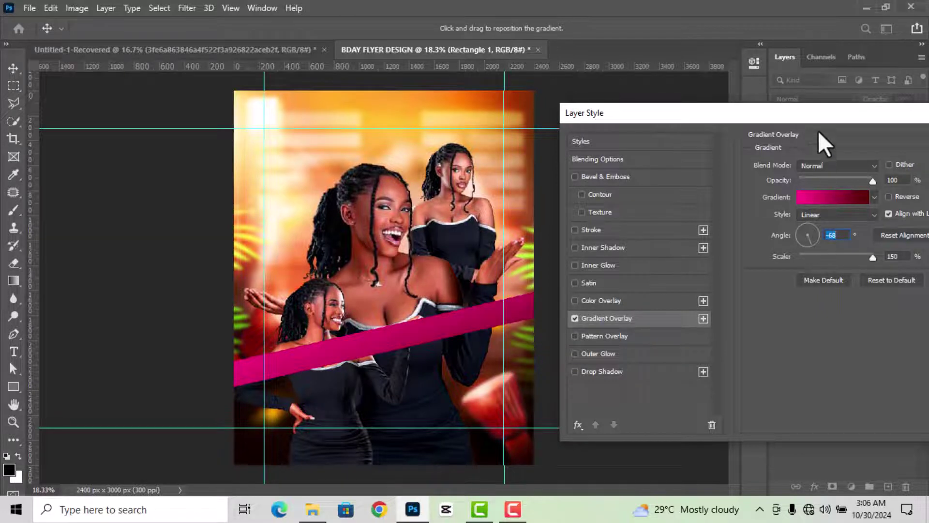
mouse_move(806, 118)
mouse_down()
mouse_move(679, 132)
mouse_move(675, 107)
mouse_move(583, 125)
mouse_up()
click(855, 148)
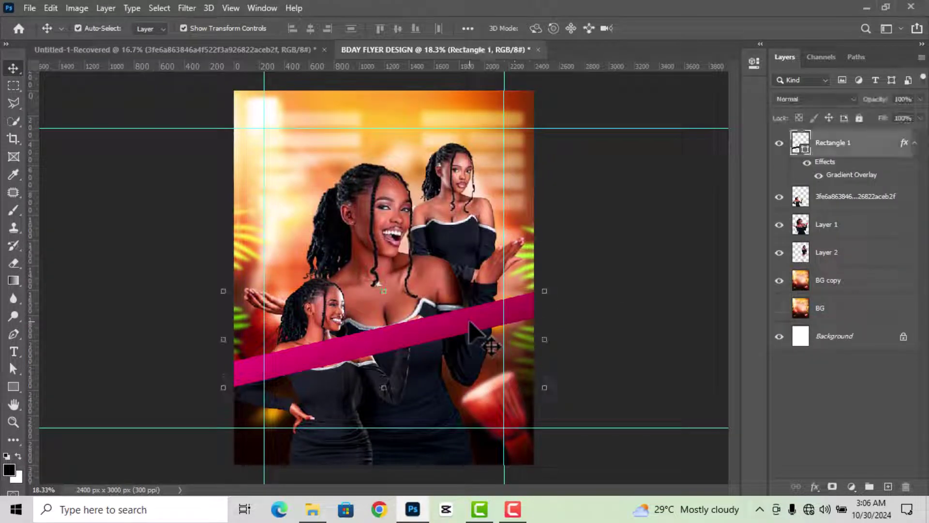
Step: Duplicate the pink band, move the copy higher and rotate it about 22 degrees
key(ctrl+j)
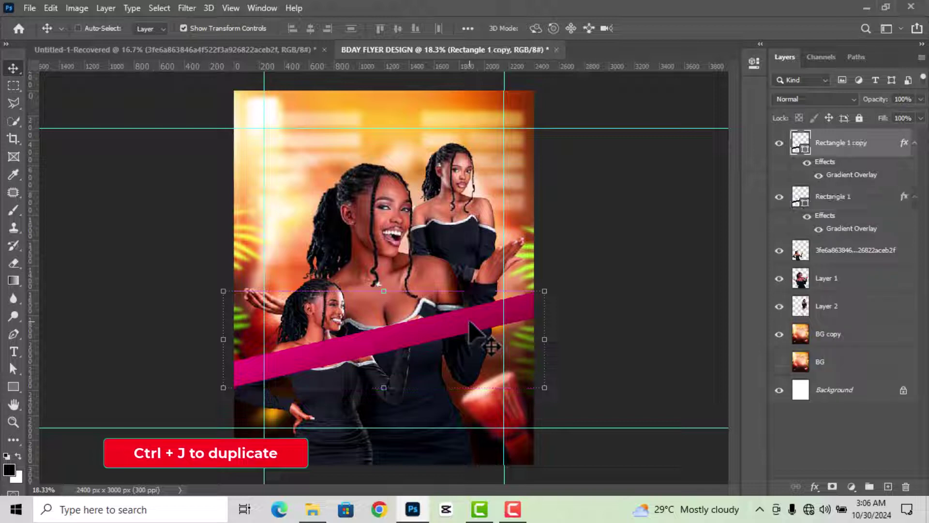
drag(470, 323, 457, 260)
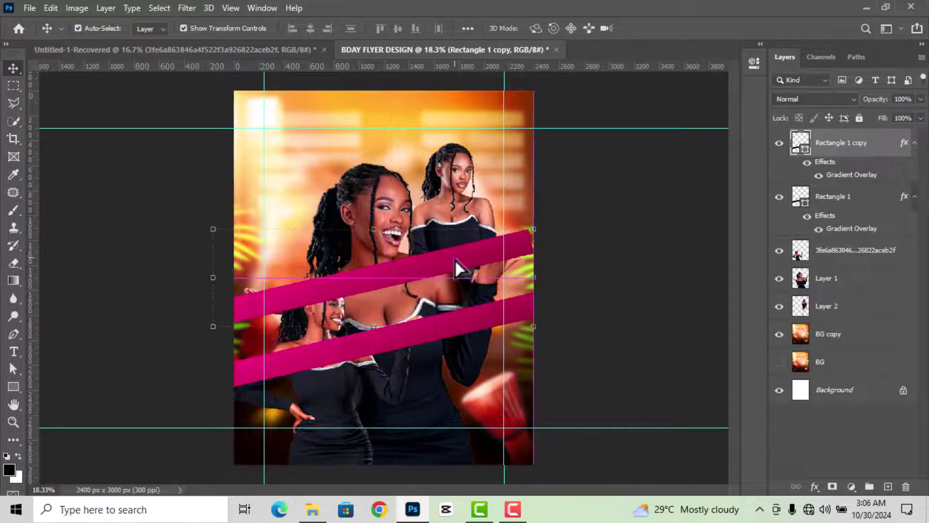
drag(544, 221, 566, 291)
drag(481, 305, 485, 296)
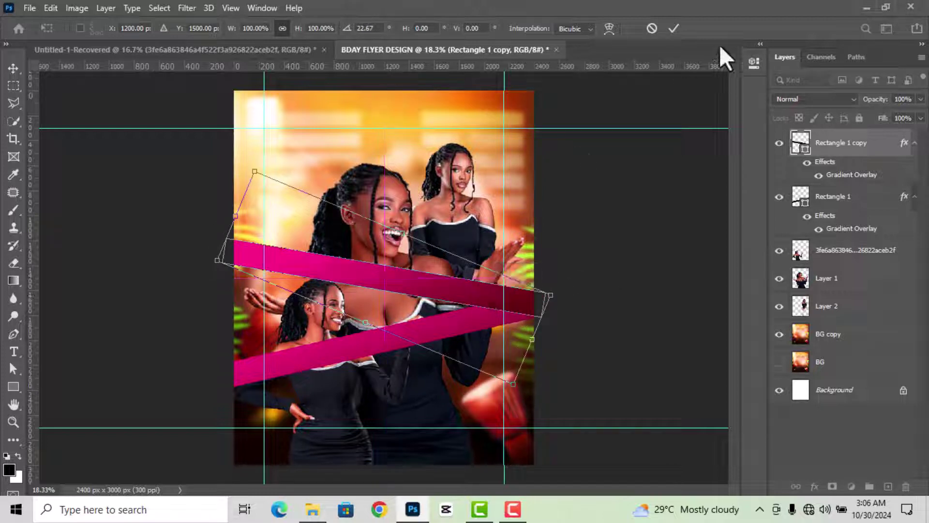
click(676, 29)
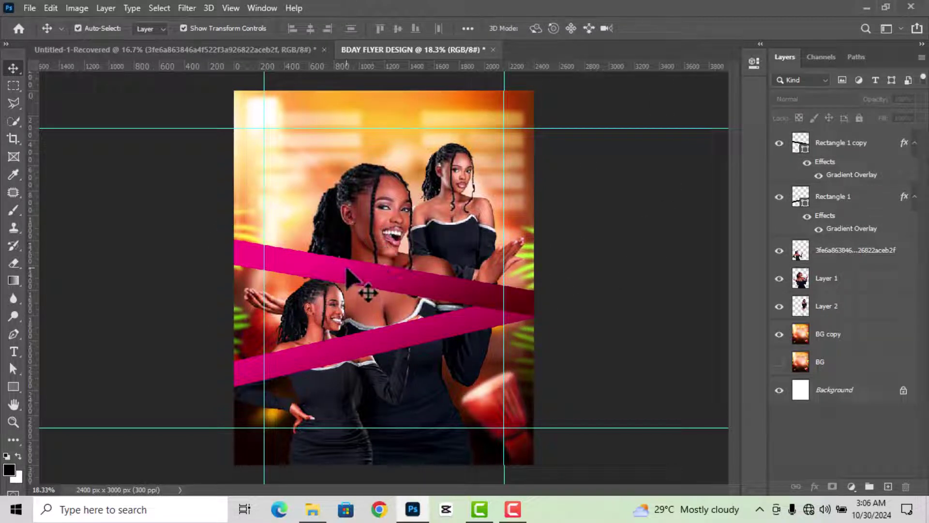
Step: Tilt the upper band about 10° clockwise and move it up slightly left
click(358, 285)
key(ctrl+t)
drag(213, 225, 225, 196)
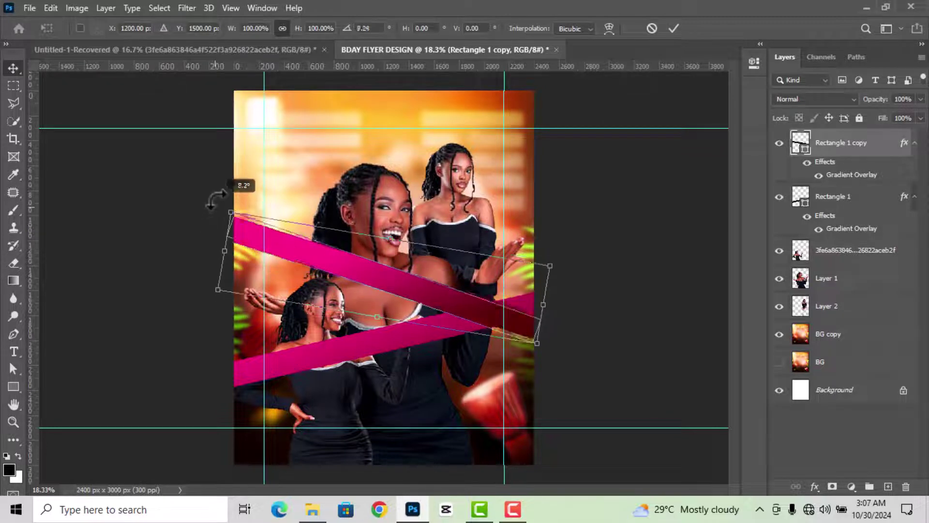
drag(449, 297, 446, 269)
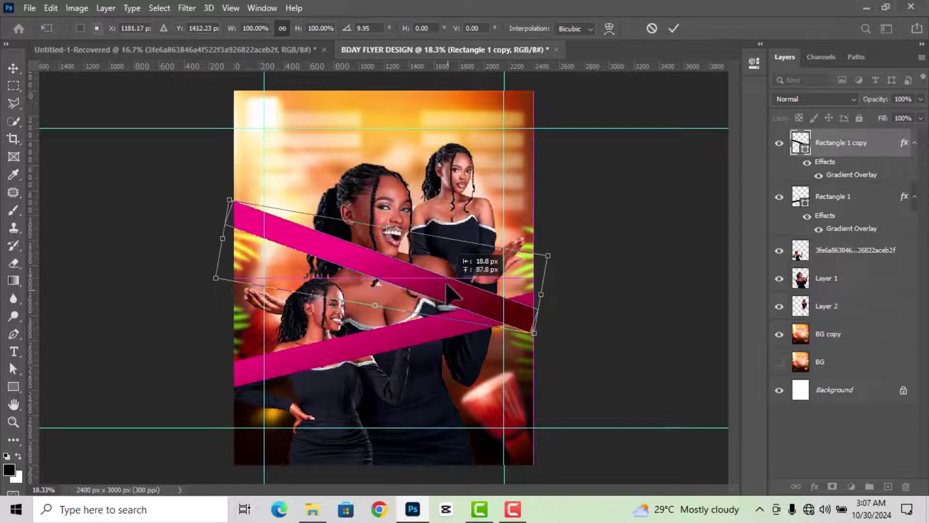
click(674, 28)
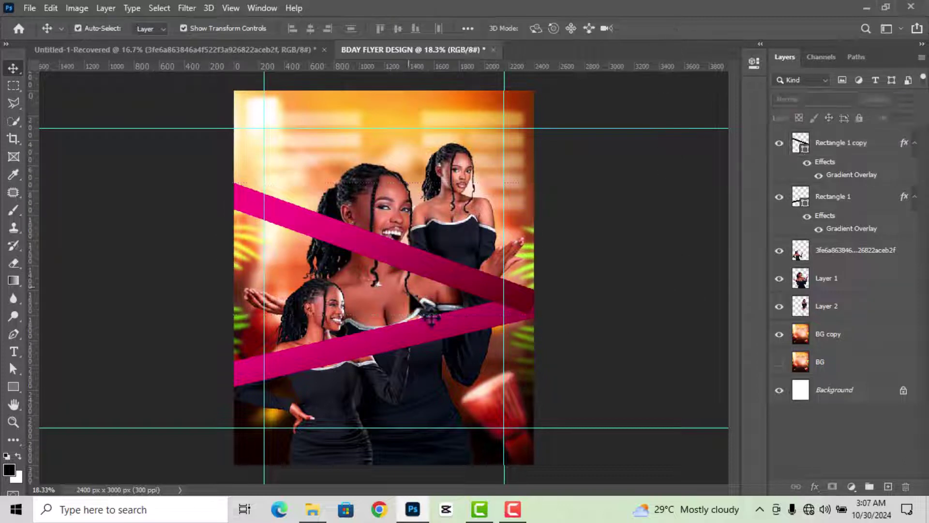
click(428, 276)
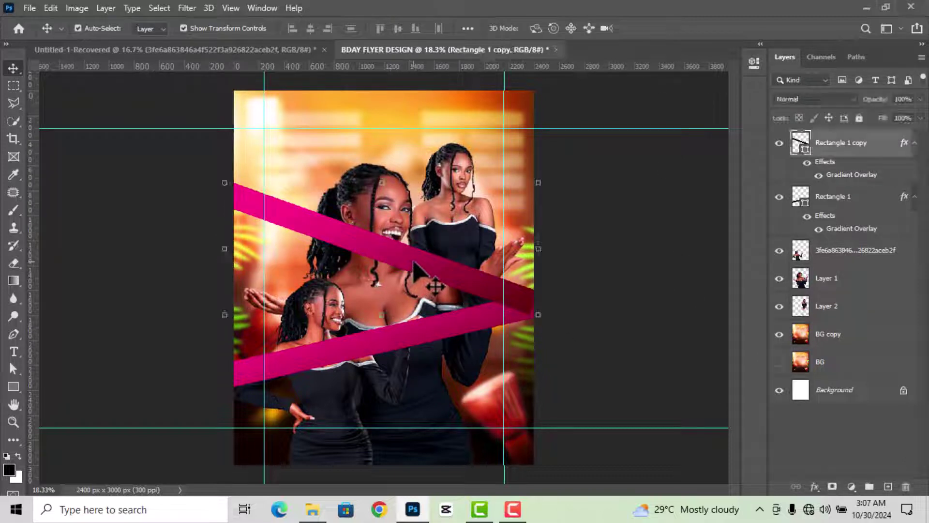
Step: Drag Rectangle 1 copy below Layer 1 and move the 3fe6a model layer to the top
click(914, 142)
click(914, 171)
drag(869, 145, 871, 230)
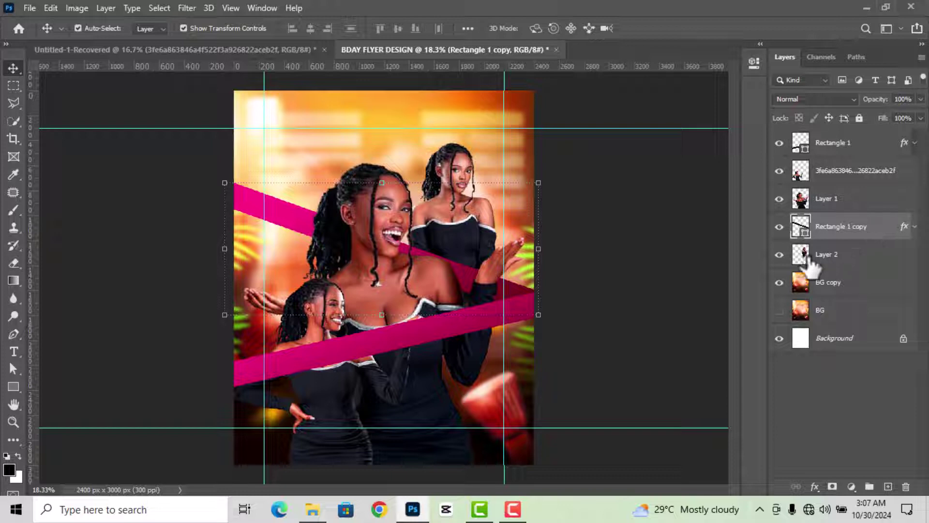
click(672, 267)
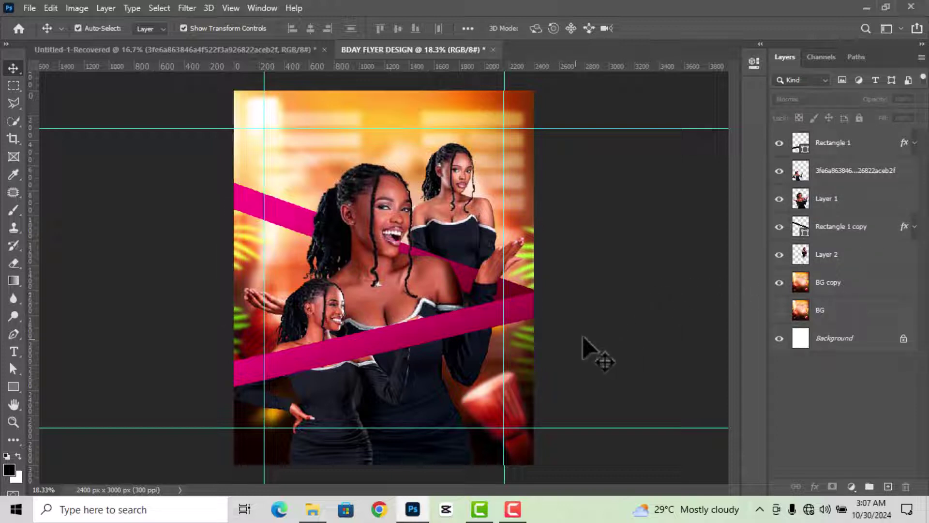
click(445, 334)
drag(830, 170, 818, 147)
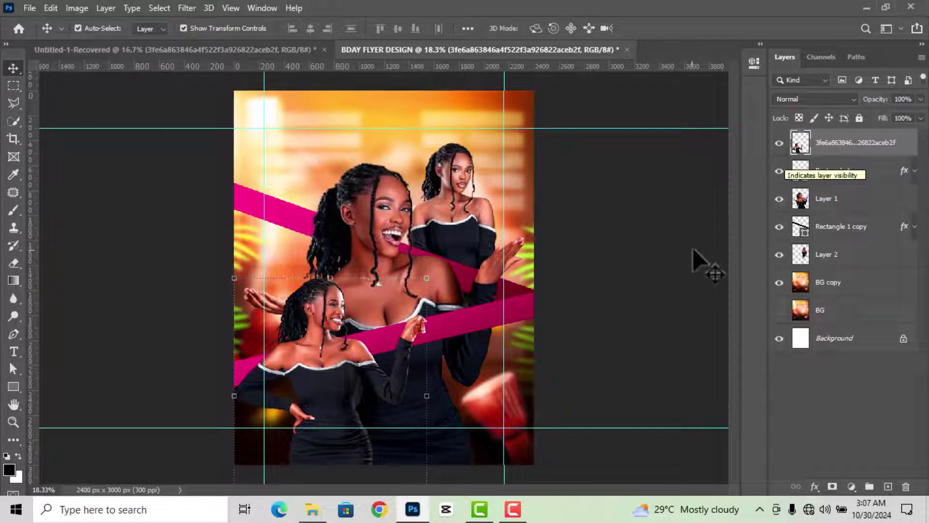
click(697, 261)
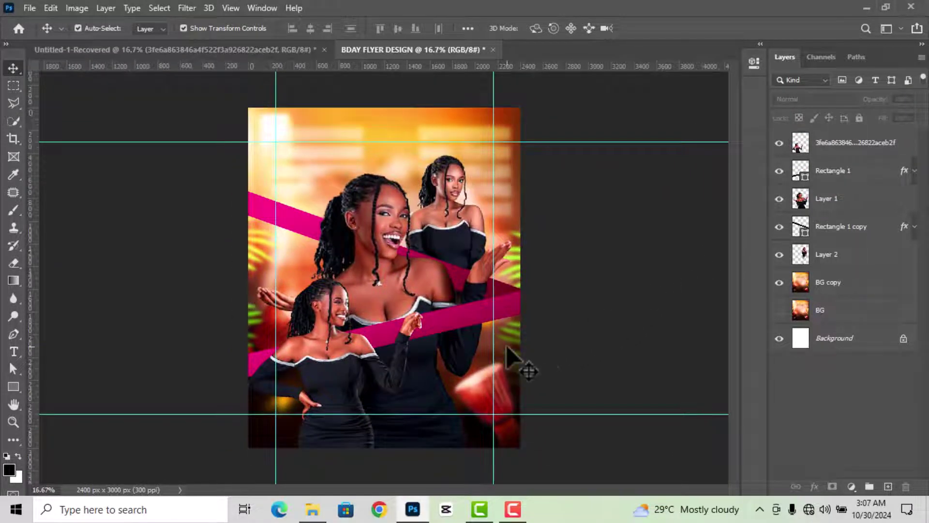
Step: Draw a black circle with the Ellipse Tool
click(13, 387)
click(65, 412)
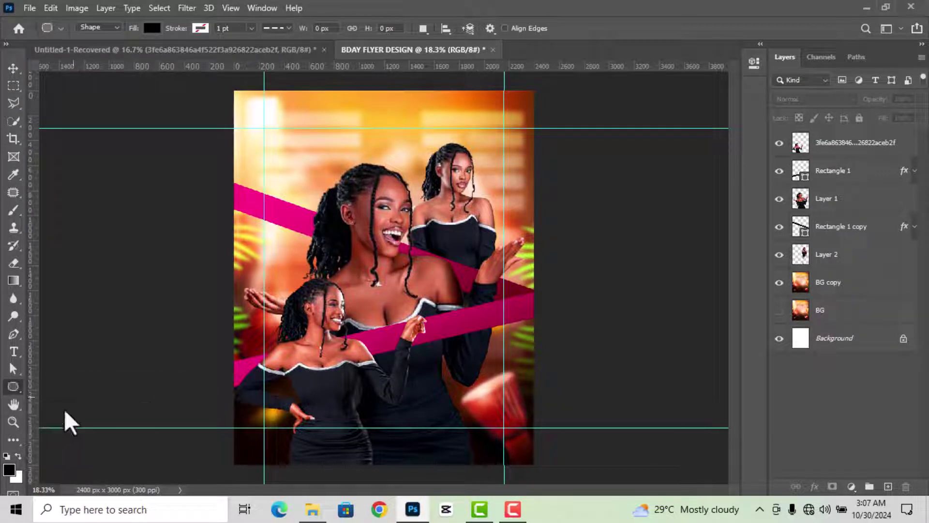
drag(308, 206, 380, 269)
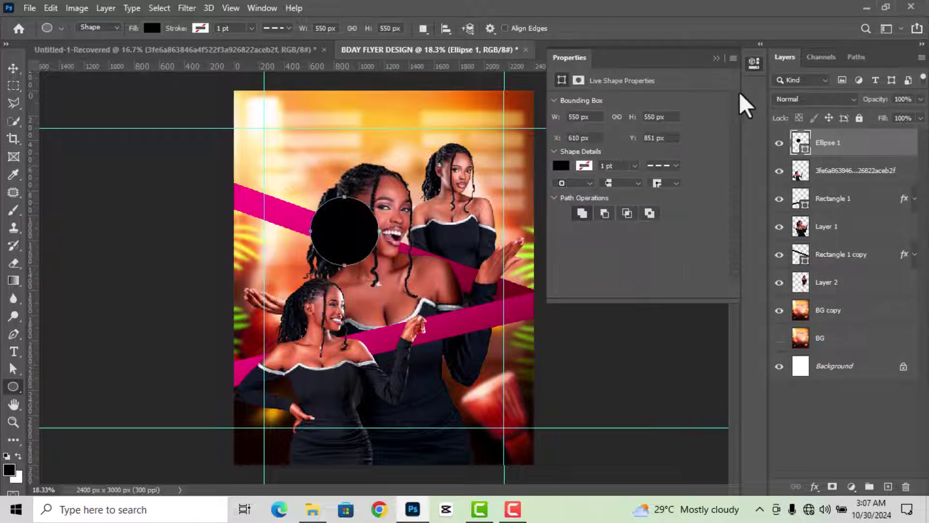
click(754, 64)
Step: Move the circle behind the lower-left model's head and stack Ellipse 1 below the 3fe6a layer
click(14, 67)
key(ctrl+0)
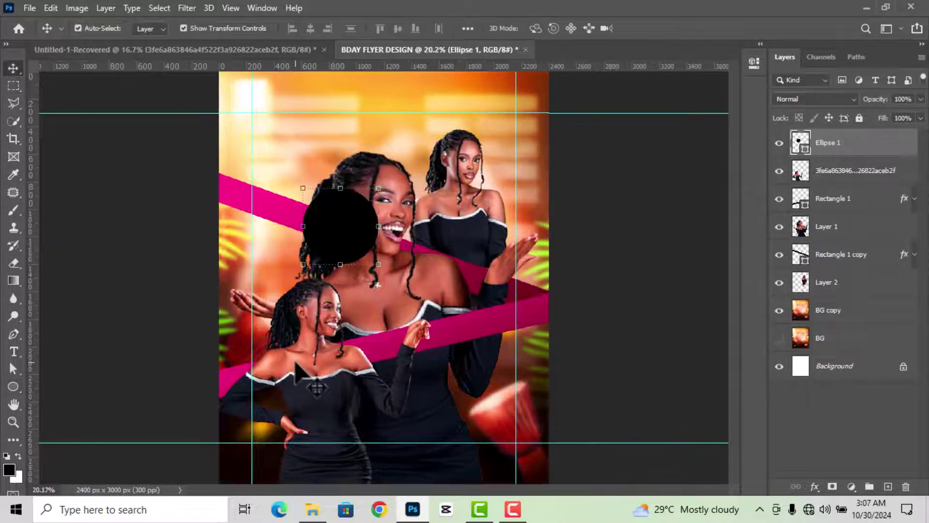
drag(346, 234, 318, 315)
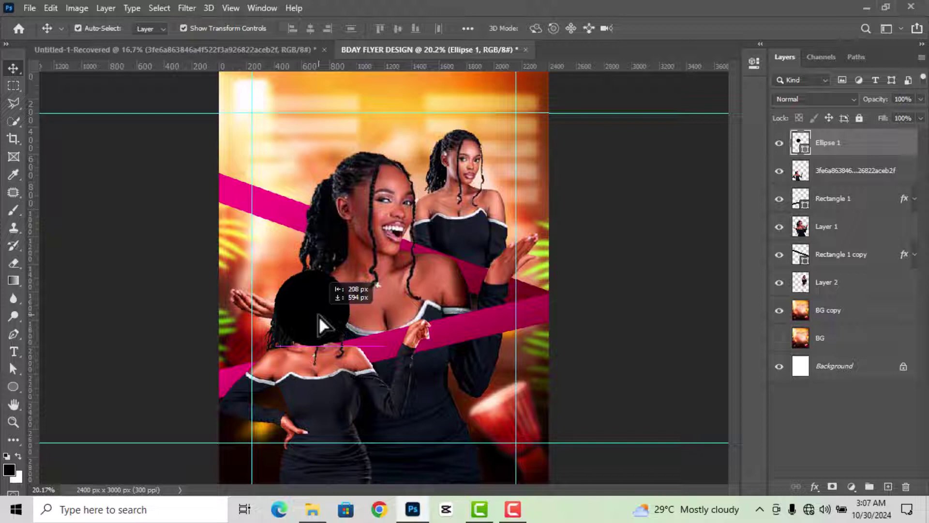
drag(838, 150, 834, 181)
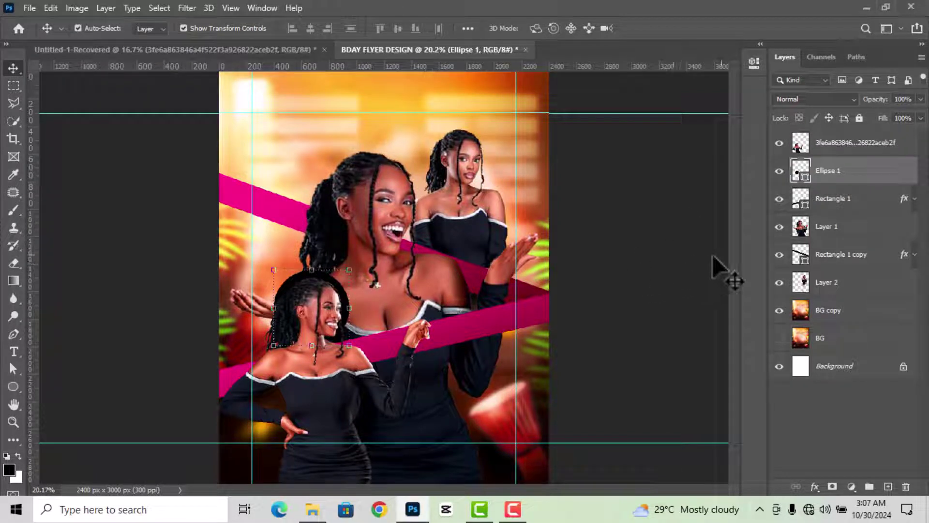
click(815, 486)
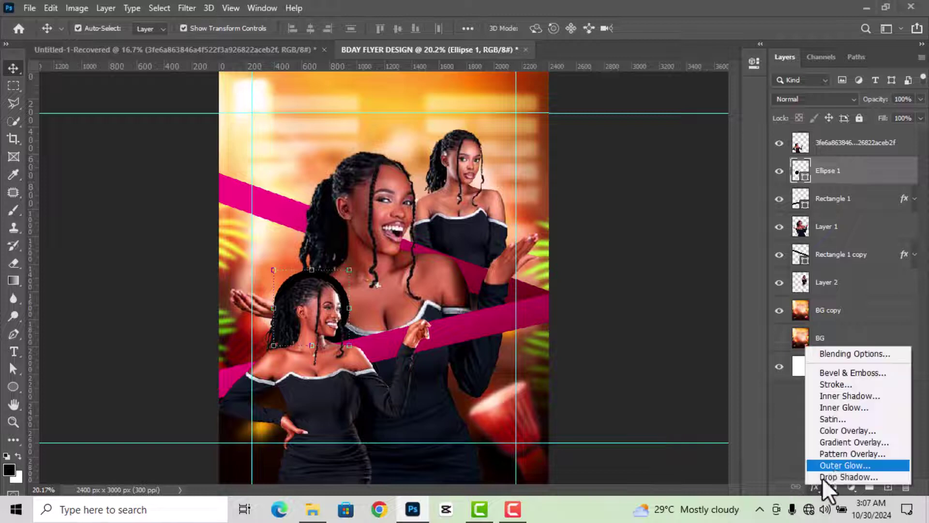
Step: Add a Gradient Overlay to the circle using the Red_07 preset and rotate its angle
click(836, 444)
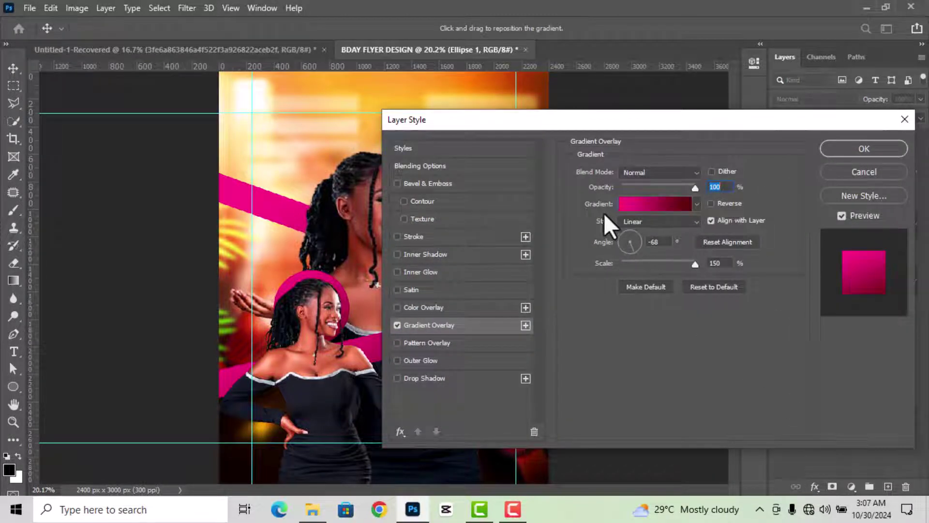
drag(511, 124, 598, 112)
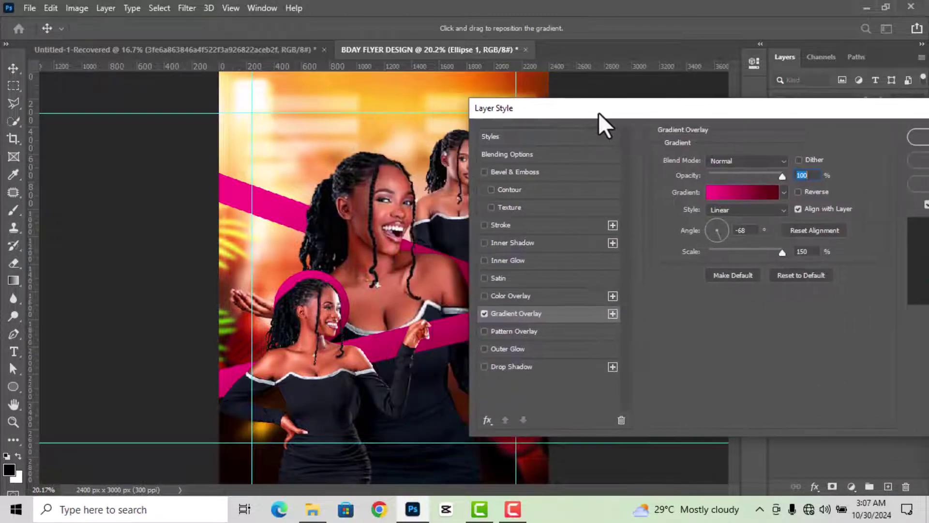
click(727, 194)
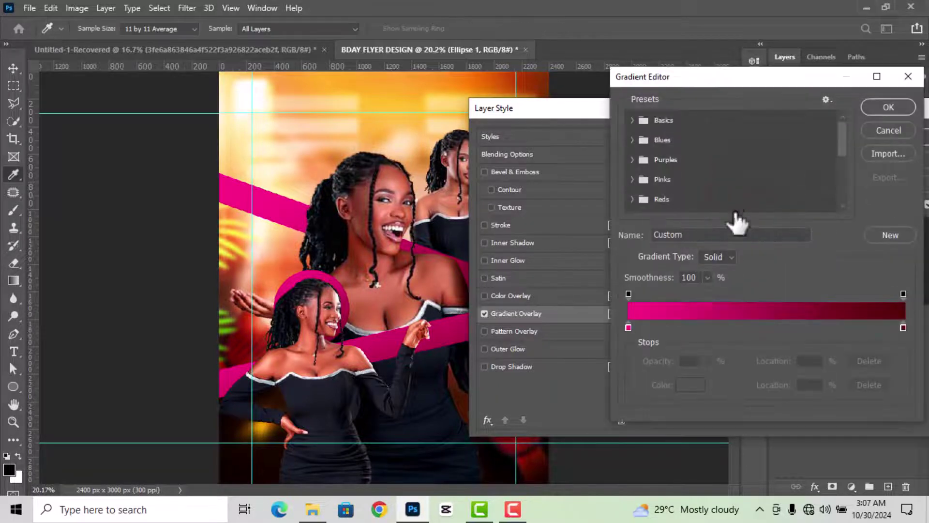
click(631, 199)
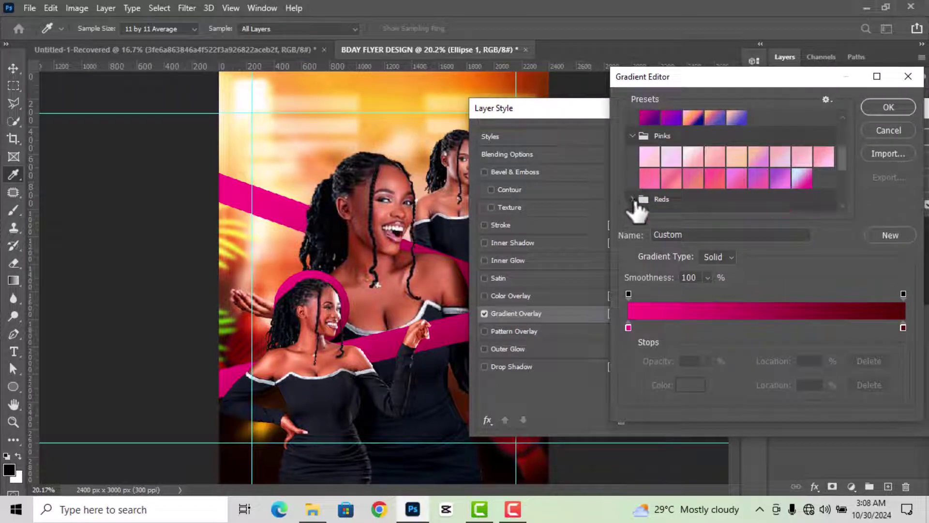
click(633, 199)
scroll(695, 203, down, 1)
click(779, 197)
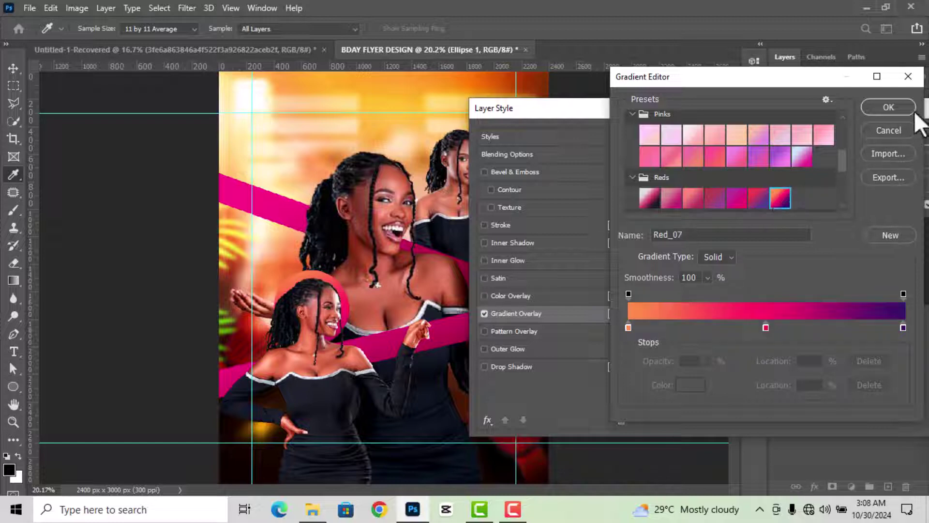
click(888, 107)
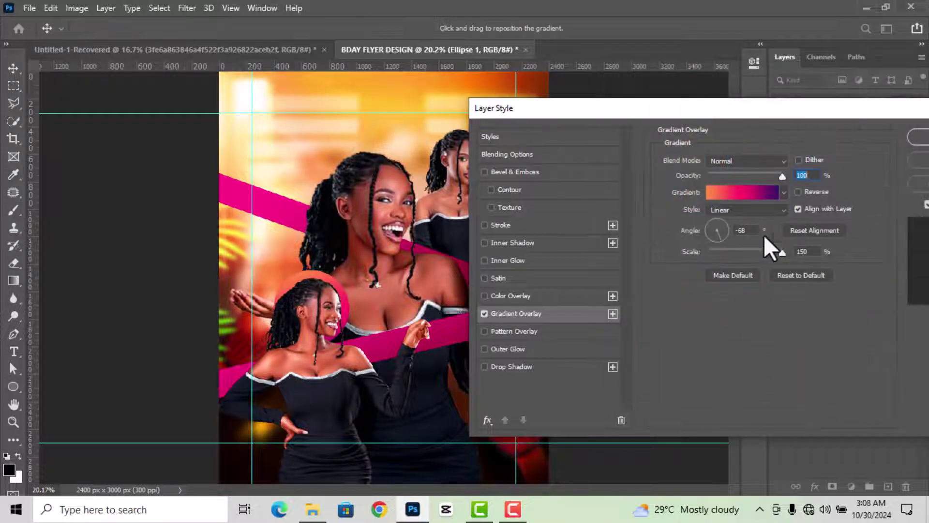
click(727, 232)
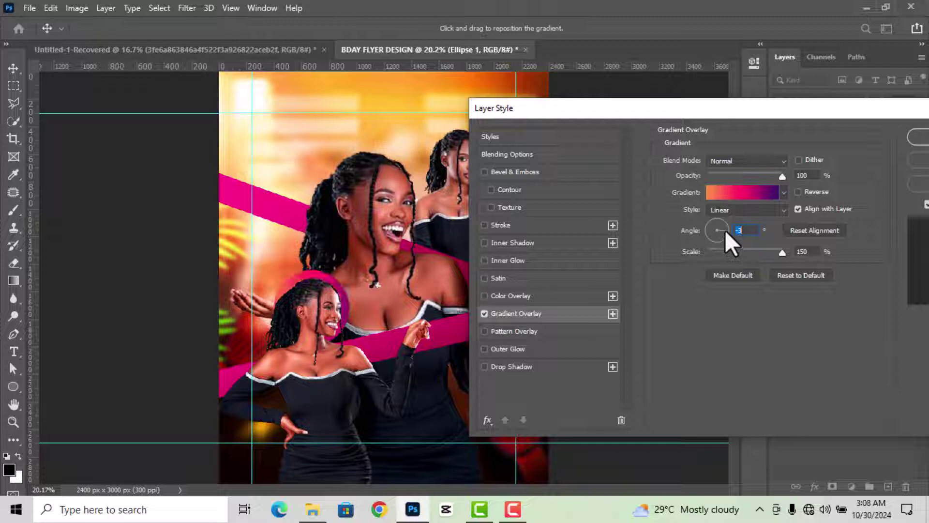
drag(721, 225, 707, 228)
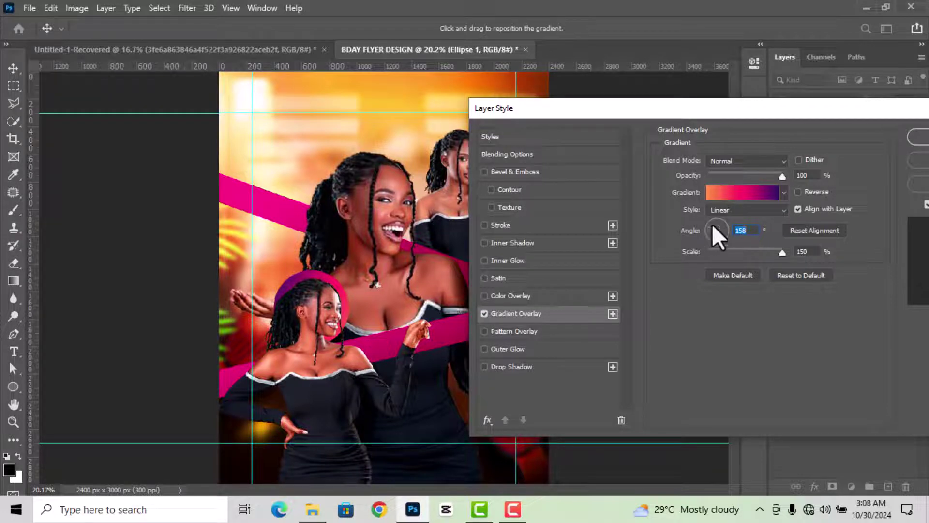
Step: Move the gradient's colour stops to 17%, 65% and 79%
click(742, 191)
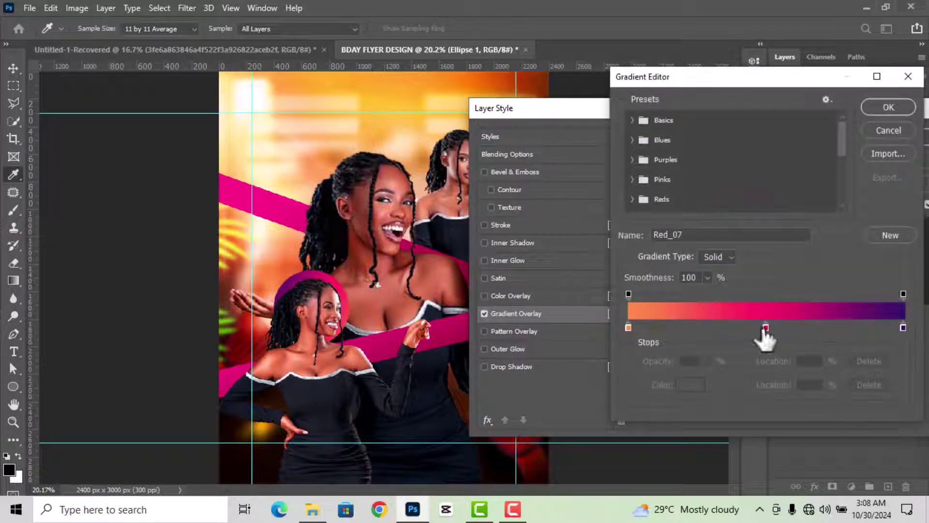
drag(765, 328, 806, 325)
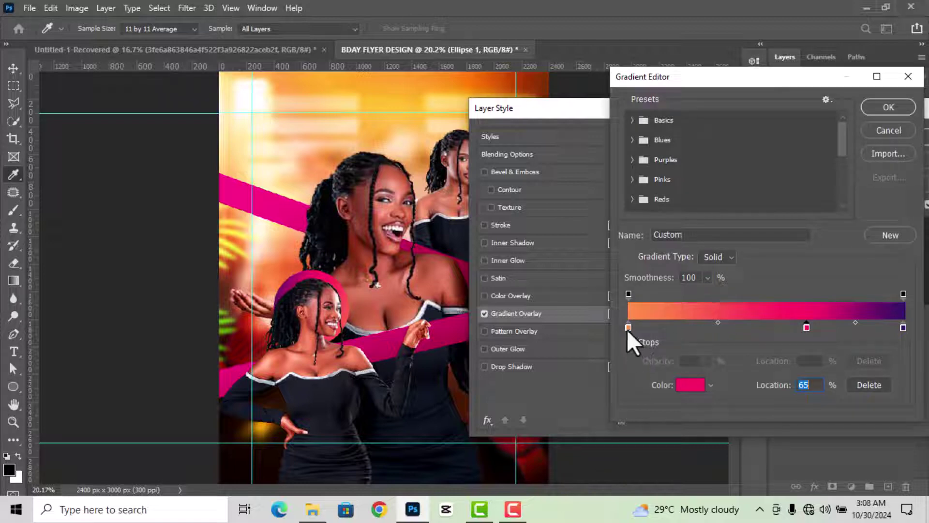
drag(628, 328, 675, 327)
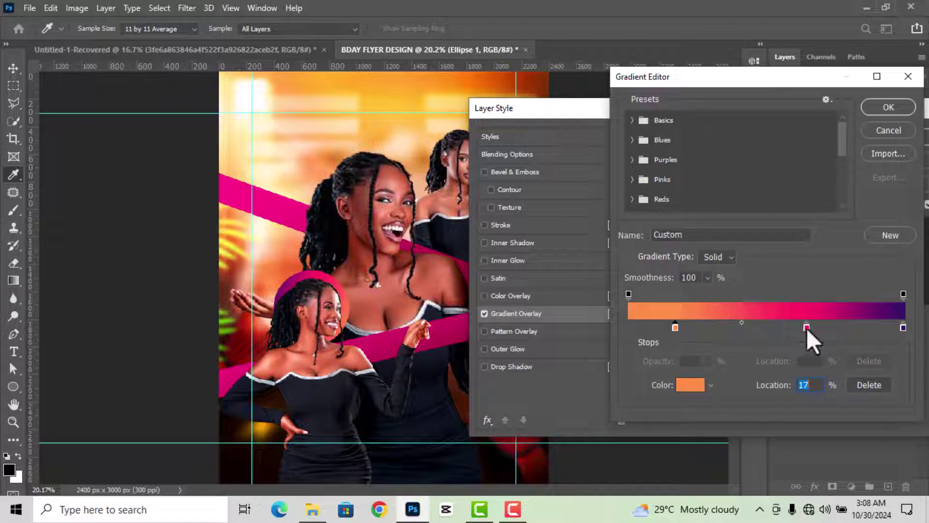
drag(807, 328, 846, 327)
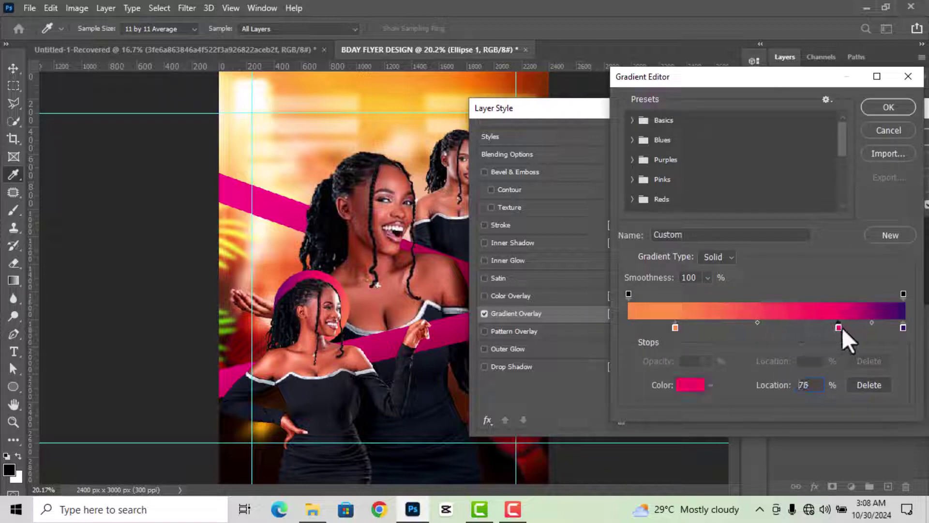
click(889, 108)
Step: Set the gradient angle to 66° and apply the overlay
click(720, 225)
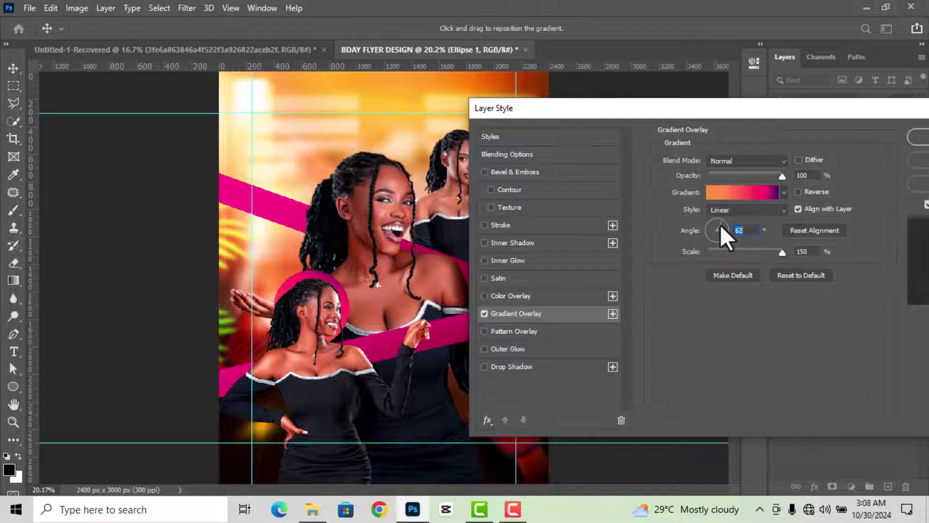
click(716, 222)
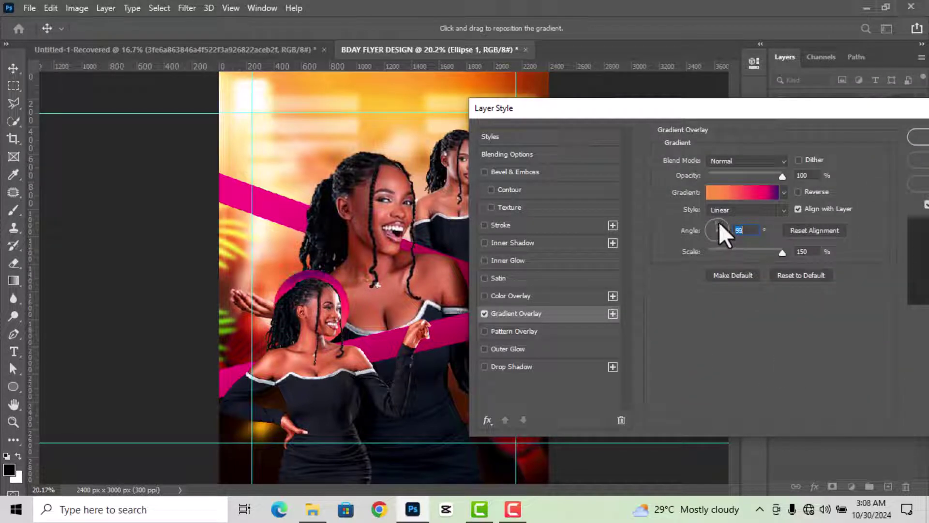
click(721, 222)
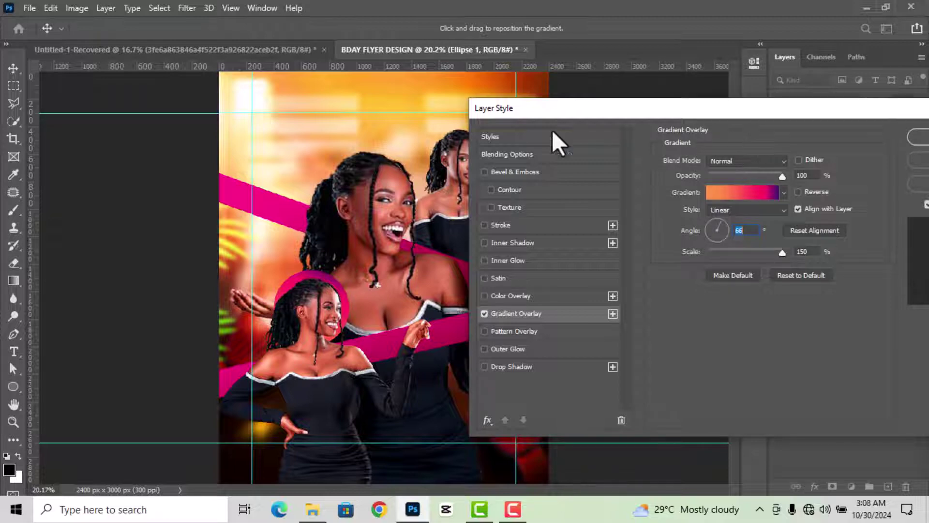
drag(580, 117, 351, 109)
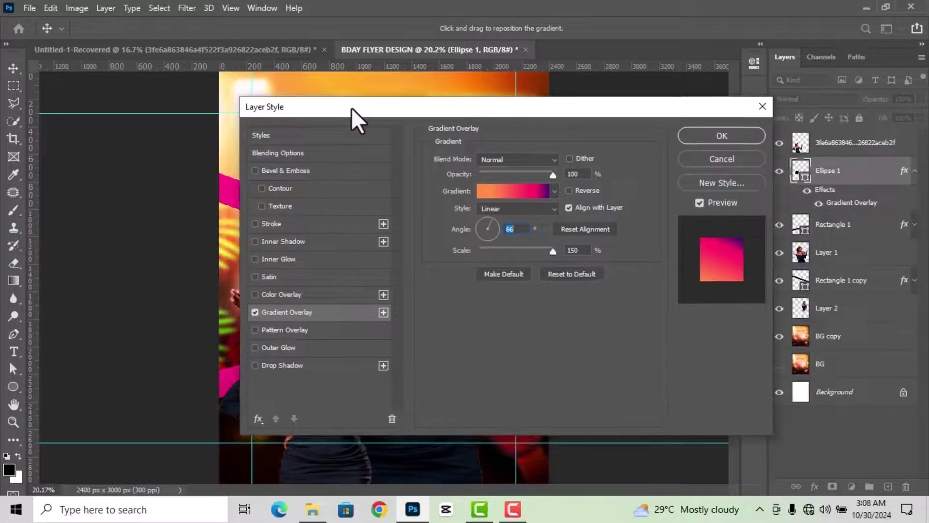
click(682, 140)
Step: Scale the Ellipse 1 circle up to about 104%
key(ctrl+0)
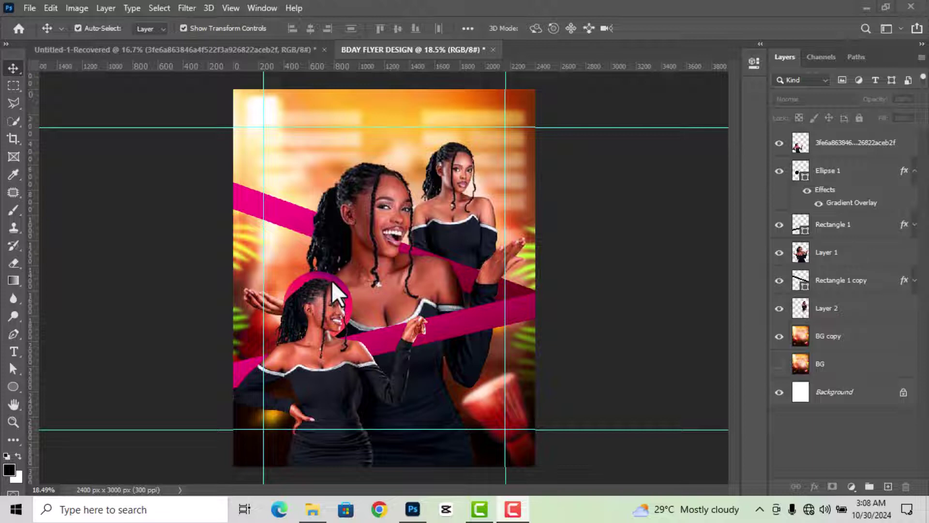
click(333, 281)
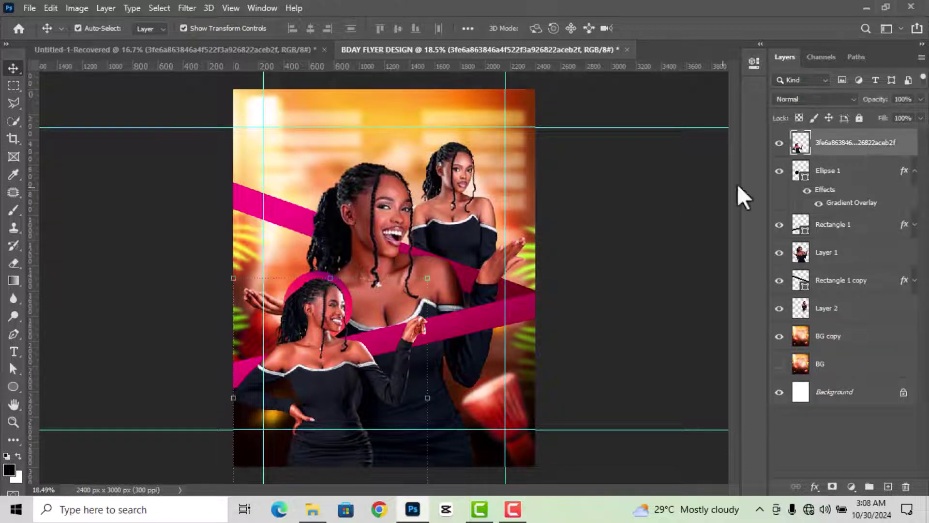
click(828, 175)
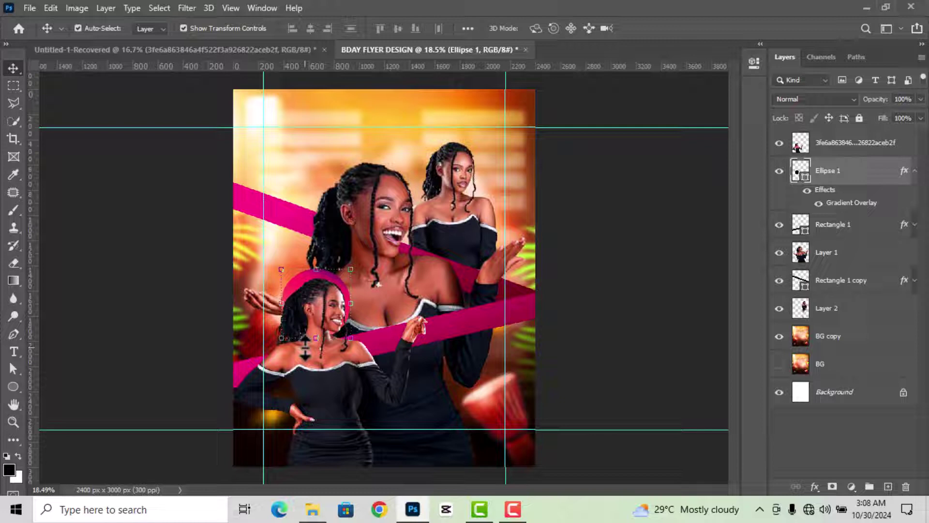
drag(350, 337, 352, 341)
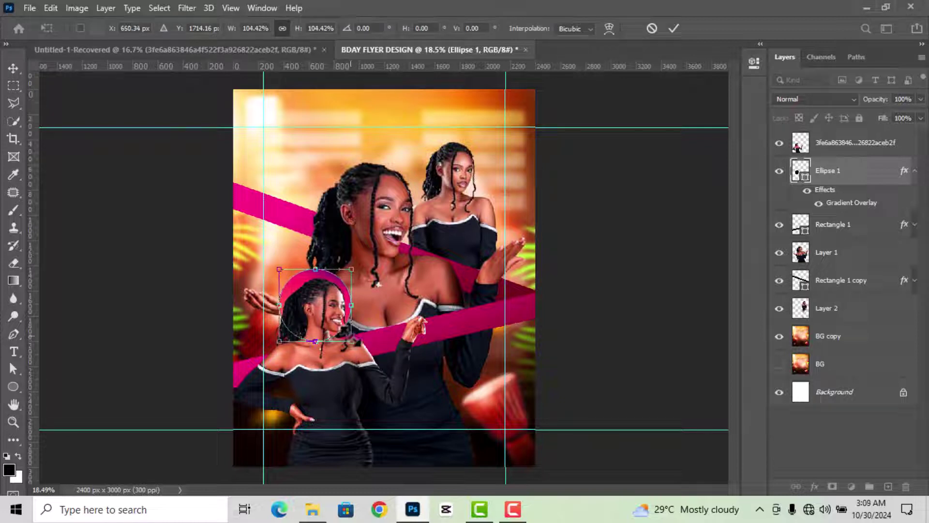
click(673, 27)
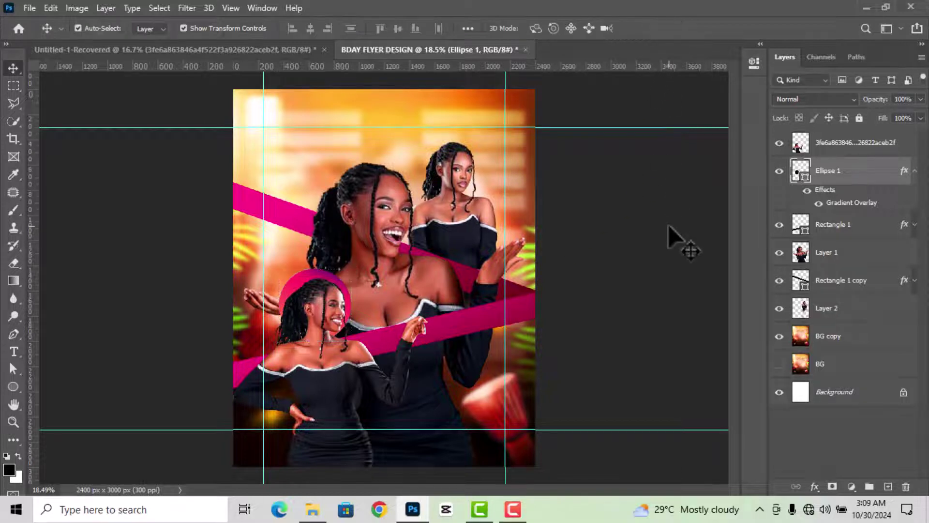
click(669, 225)
Step: Rotate the lower pink band Rectangle 1 by -3.8° and shift it down-left
click(484, 326)
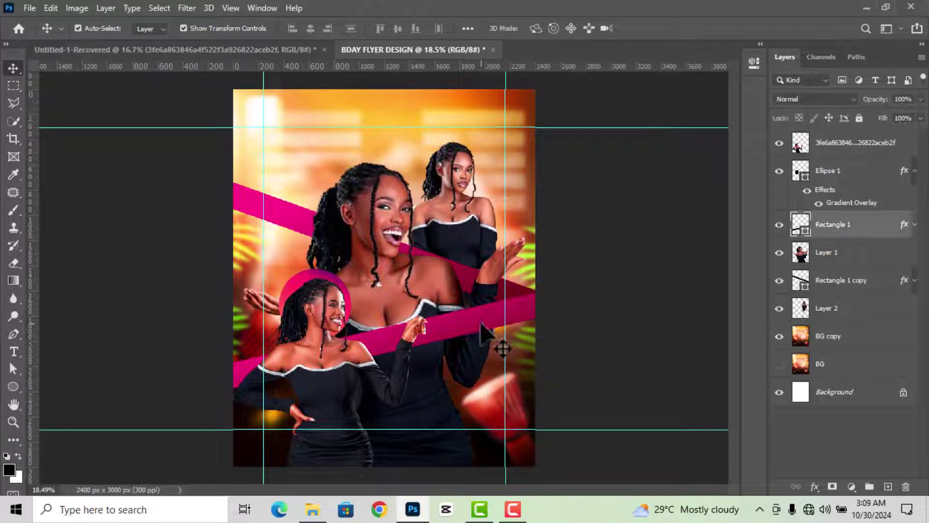
drag(215, 394, 216, 393)
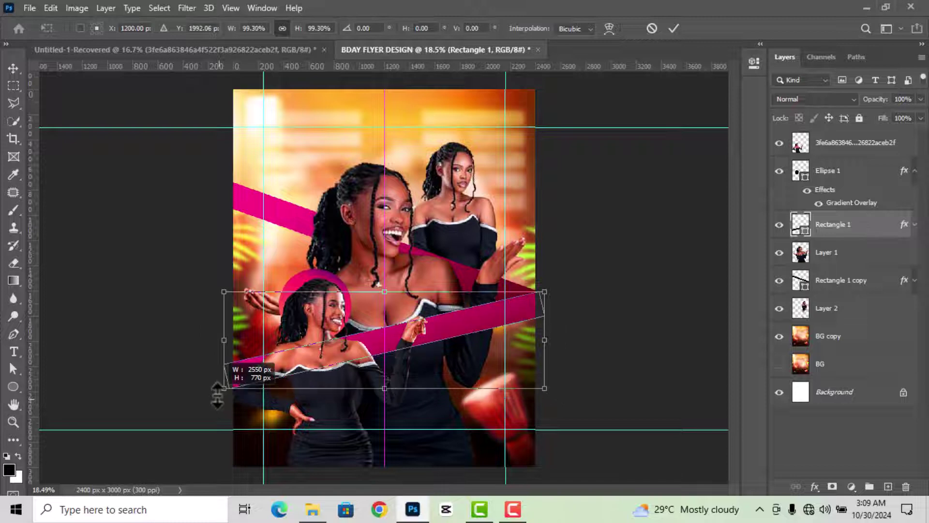
click(651, 28)
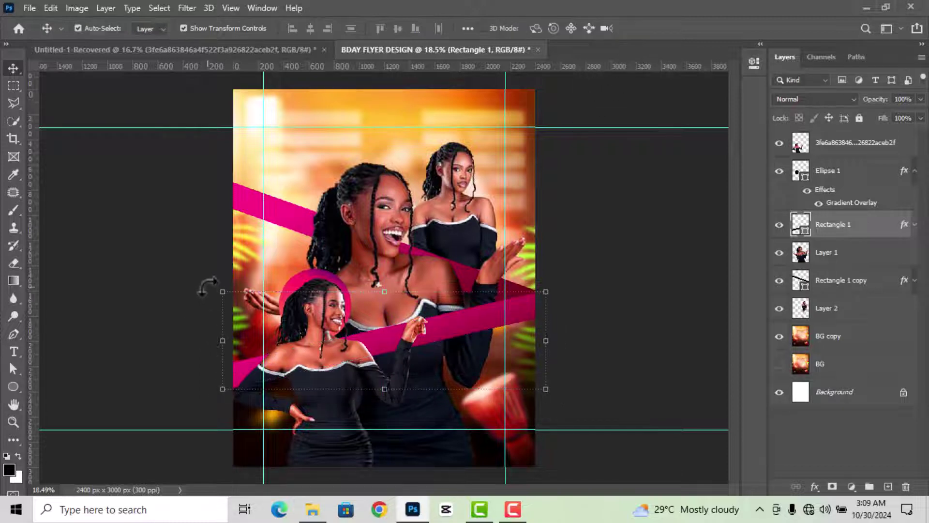
drag(208, 286, 212, 300)
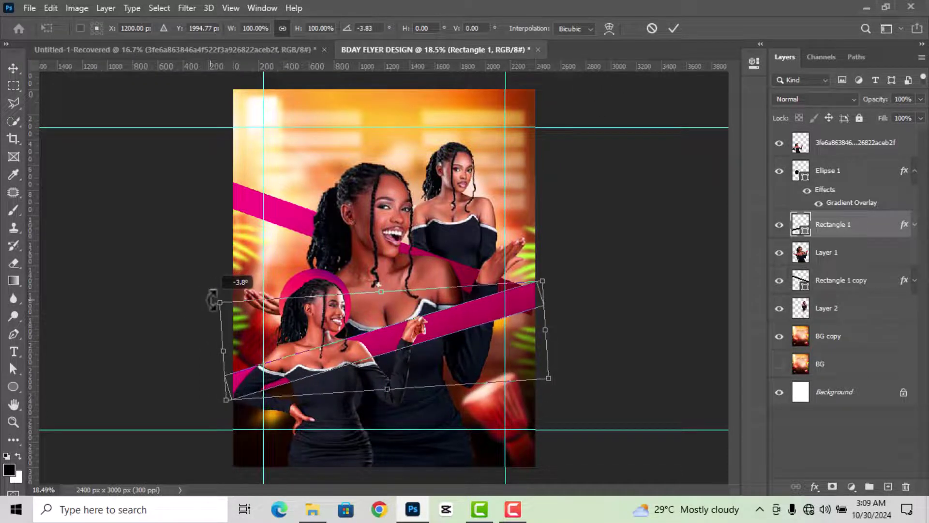
mouse_move(465, 328)
mouse_down()
mouse_move(462, 339)
mouse_move(461, 331)
mouse_up()
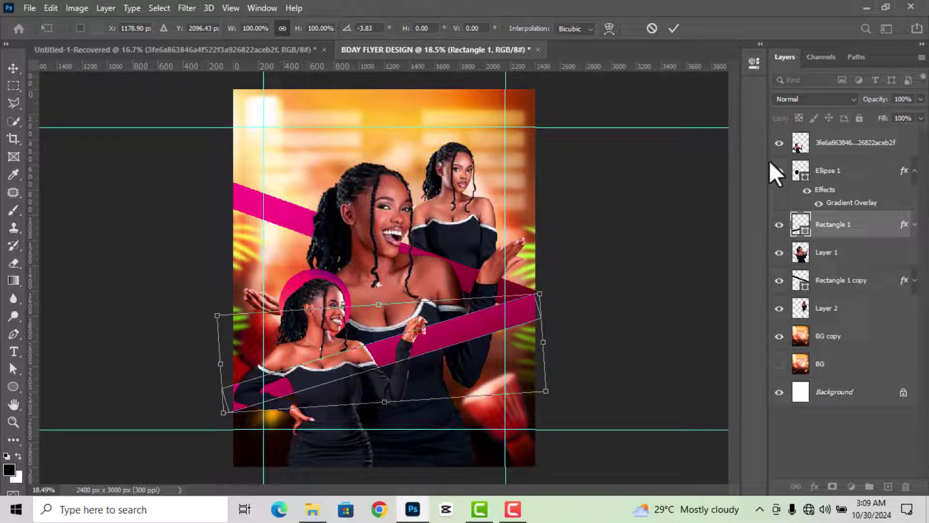
click(676, 26)
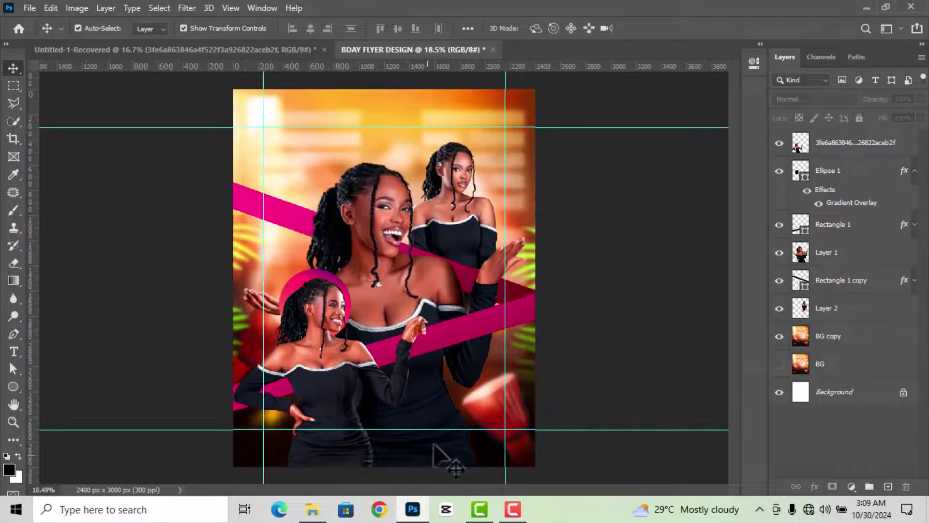
Step: Add a HAPPY BIRTHDAY text layer and move it onto the lower pink band
click(12, 356)
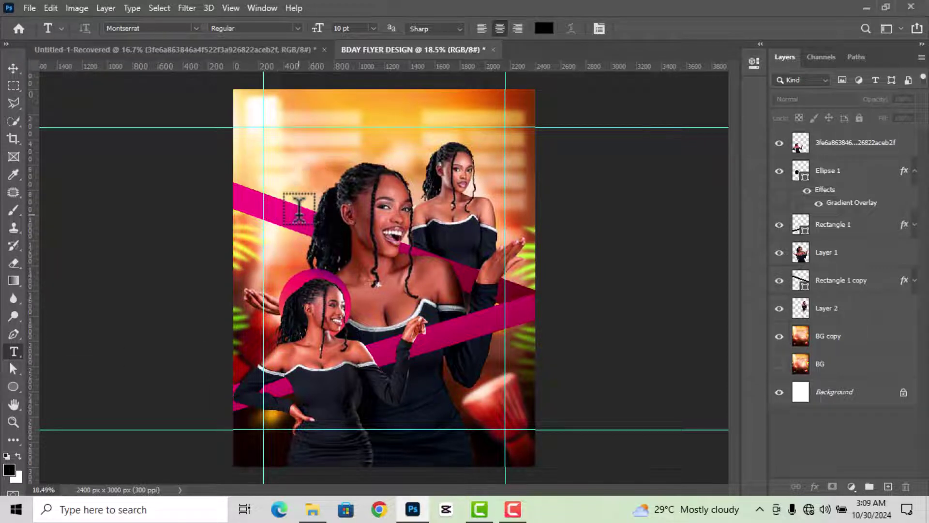
click(299, 208)
scroll(315, 246, up, 1)
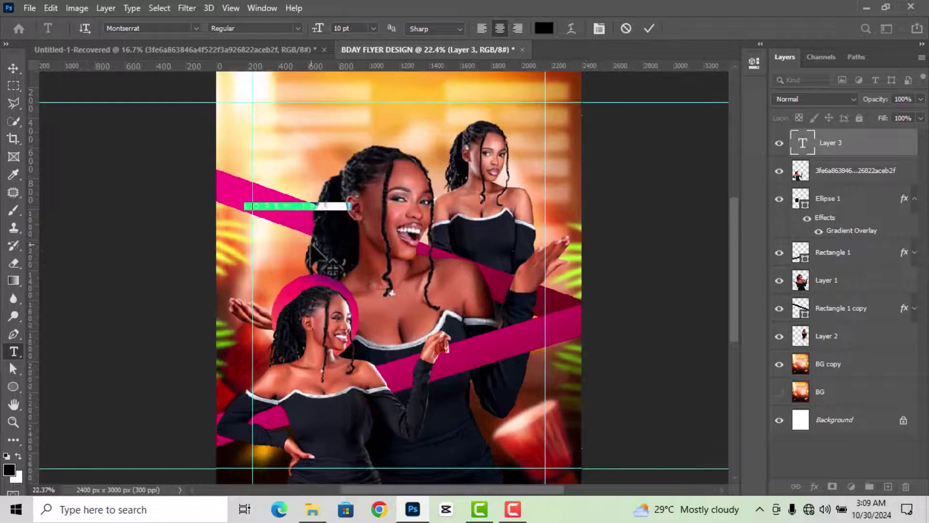
key(BackSpace)
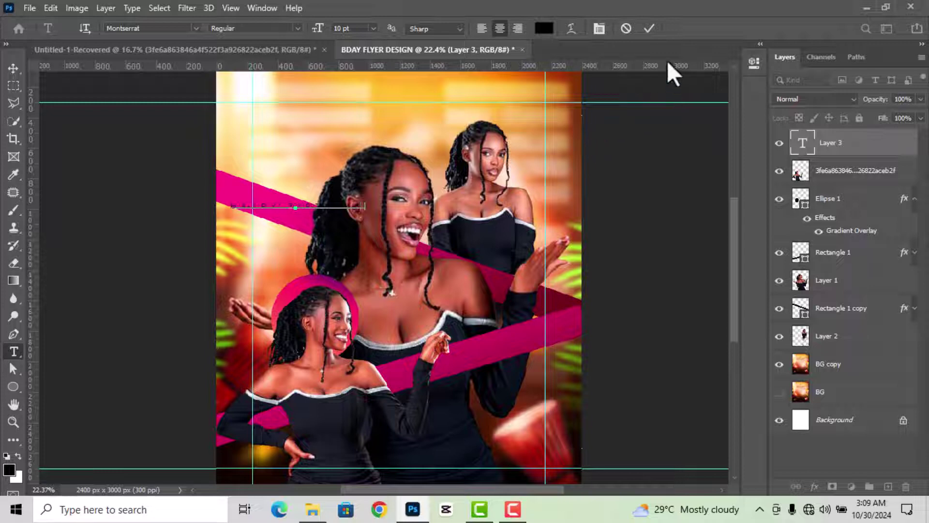
click(649, 28)
click(14, 69)
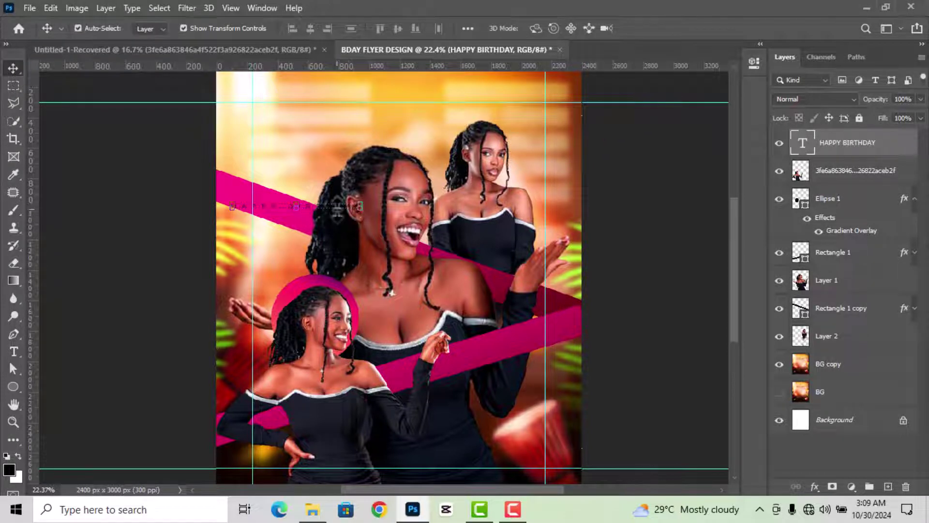
mouse_move(332, 207)
mouse_down()
mouse_move(353, 222)
mouse_move(402, 381)
mouse_up()
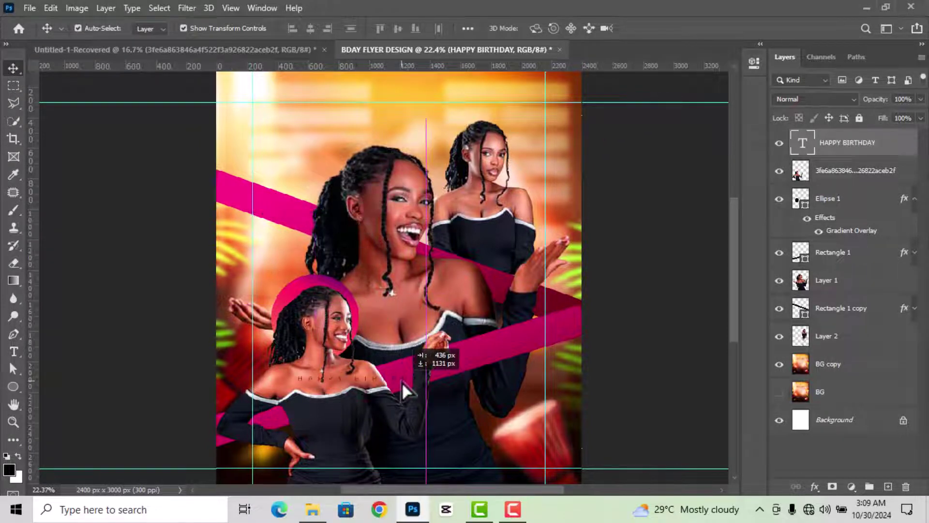
Step: Change the HAPPY BIRTHDAY text colour to white (ffffff)
double_click(802, 142)
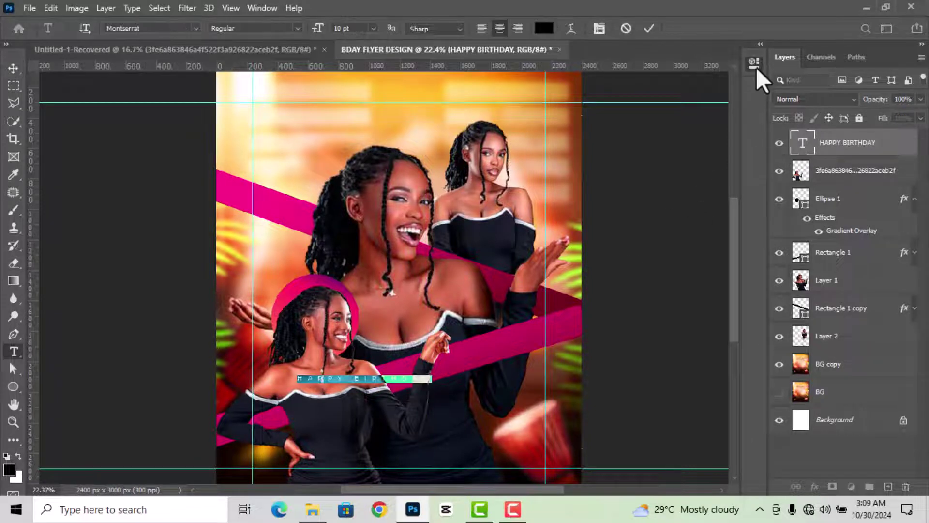
click(755, 64)
click(664, 267)
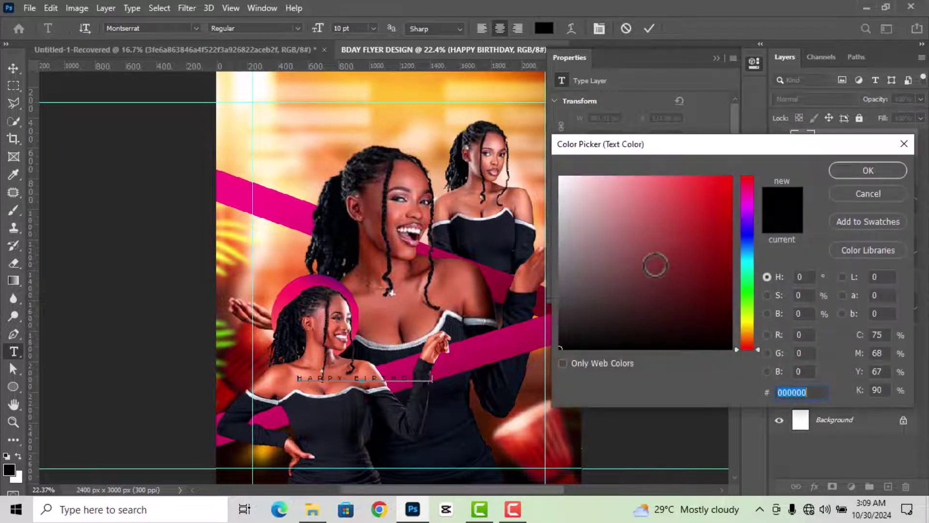
text(ffffff)
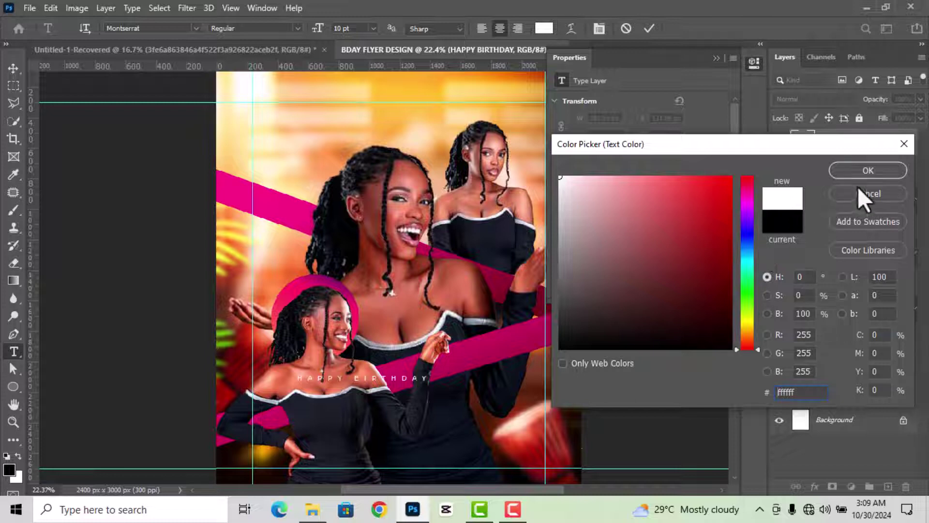
click(857, 172)
click(648, 29)
key(v)
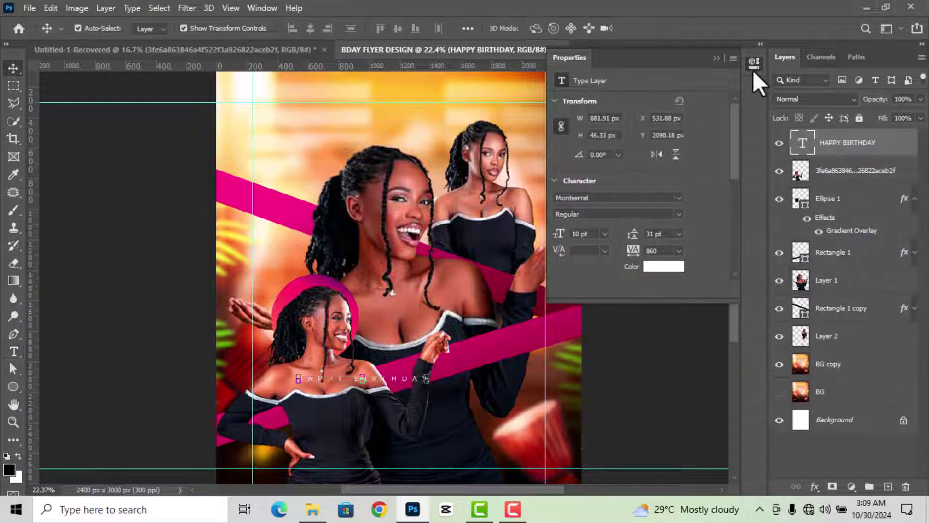
click(754, 67)
scroll(438, 451, up, 1)
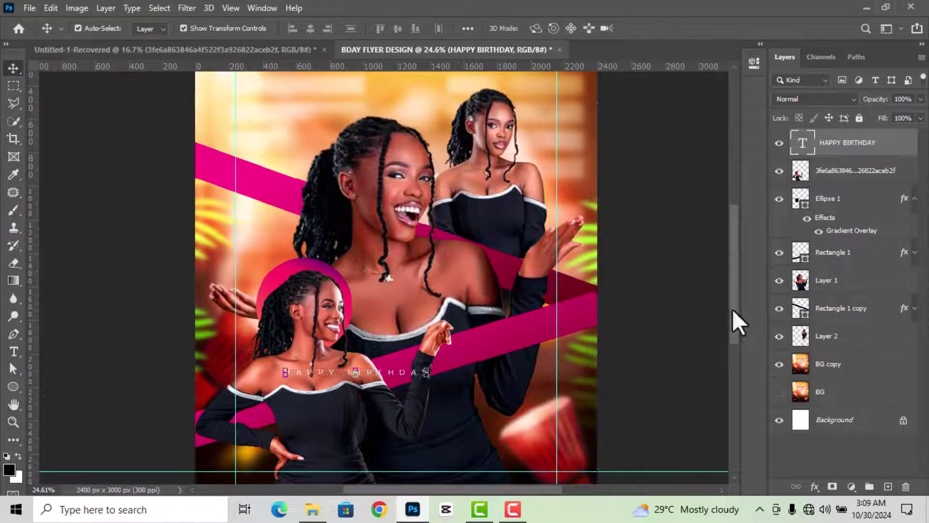
scroll(733, 309, down, 3)
scroll(389, 407, up, 1)
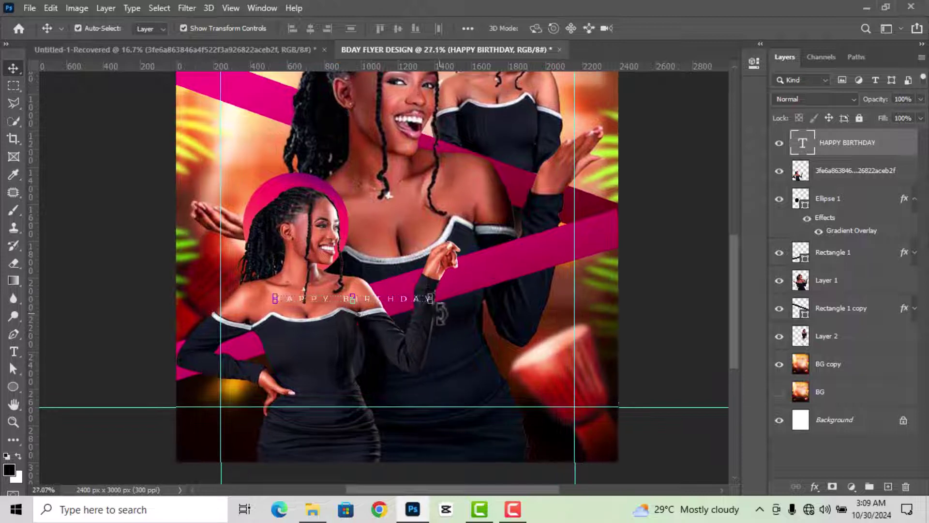
Step: Rotate the HAPPY BIRTHDAY text to about -14° to follow the pink band
drag(440, 312, 453, 298)
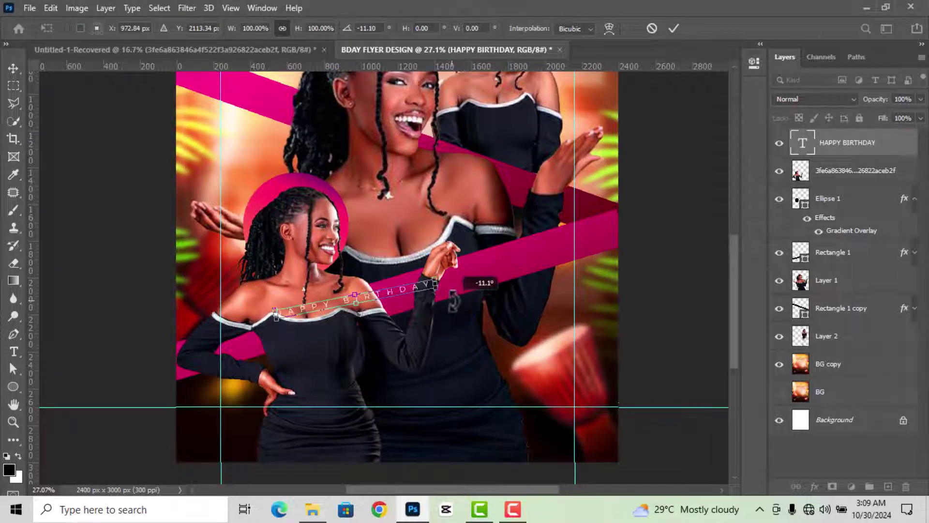
drag(453, 299, 291, 336)
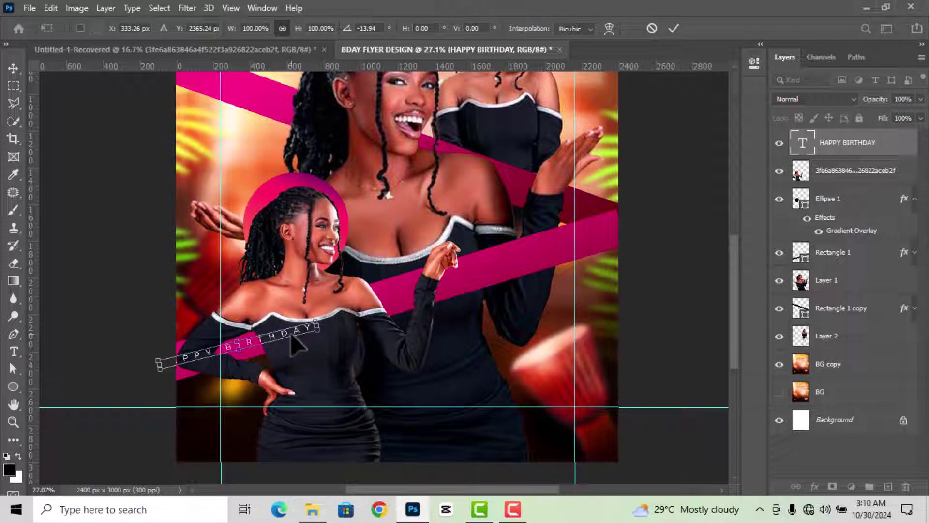
click(674, 28)
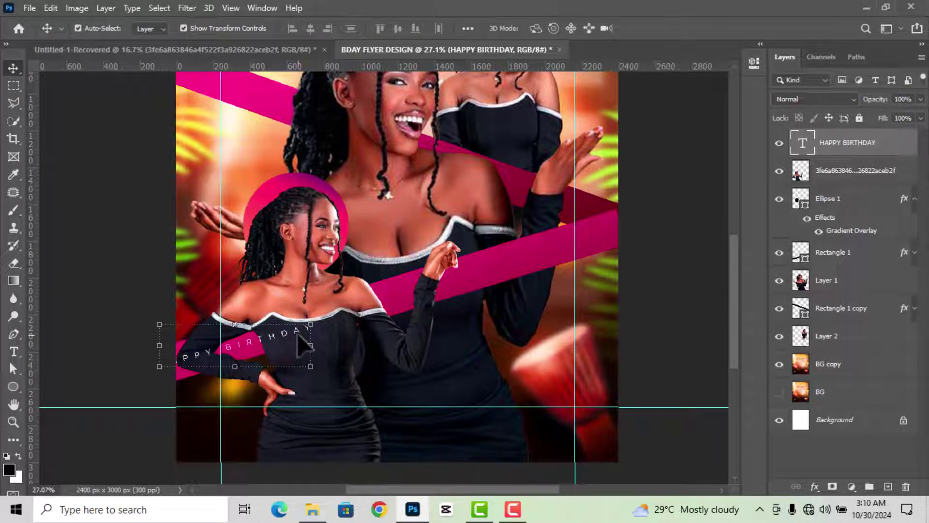
Step: Duplicate the text and place the copy further up-right along the band, slightly re-angled
key(ctrl+j)
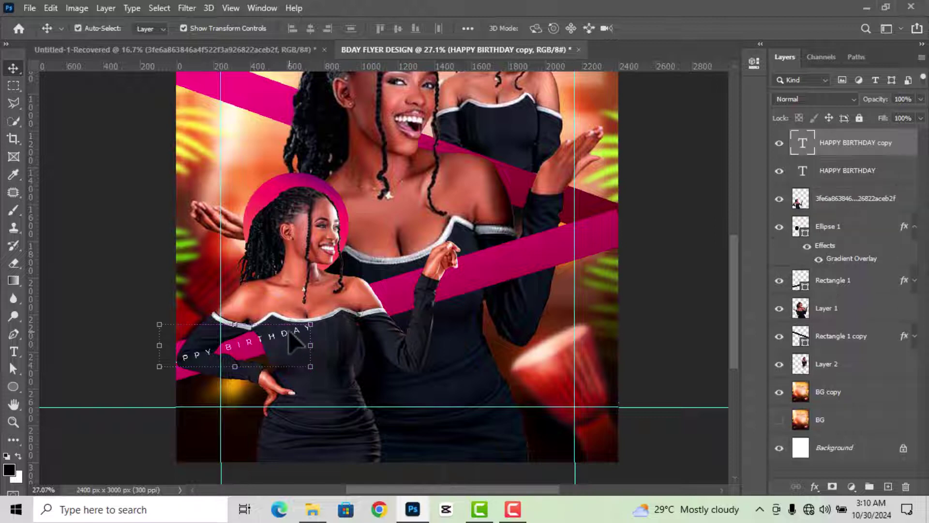
drag(291, 341, 469, 282)
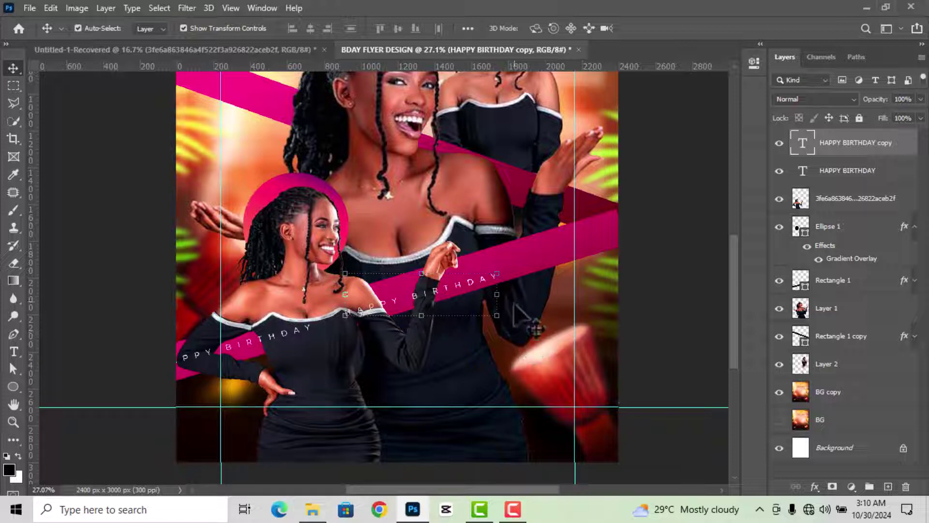
drag(515, 278, 511, 265)
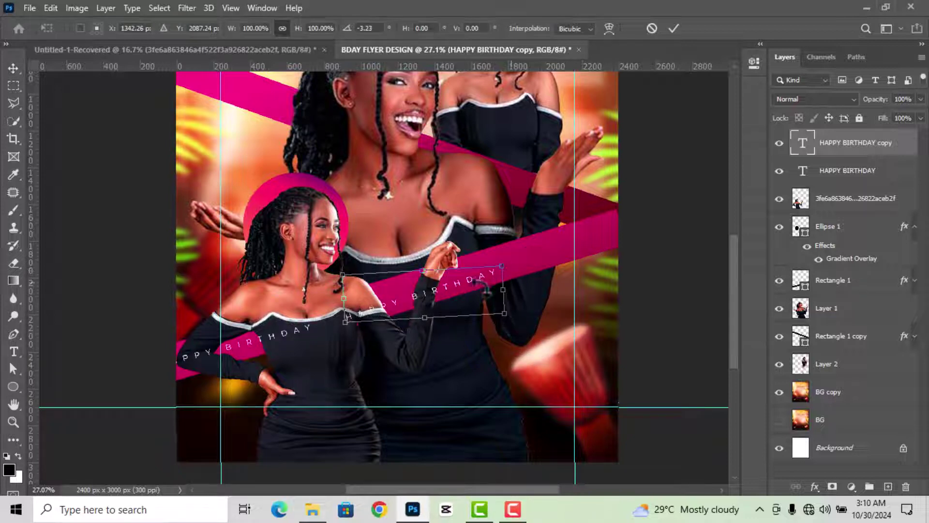
key(Up)
key(Up)
key(Up)
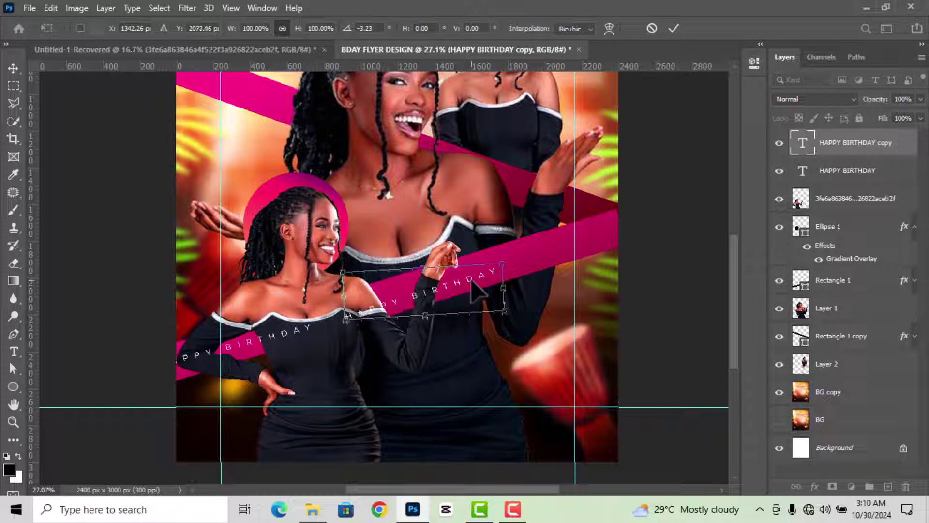
key(Up)
key(Up)
click(671, 28)
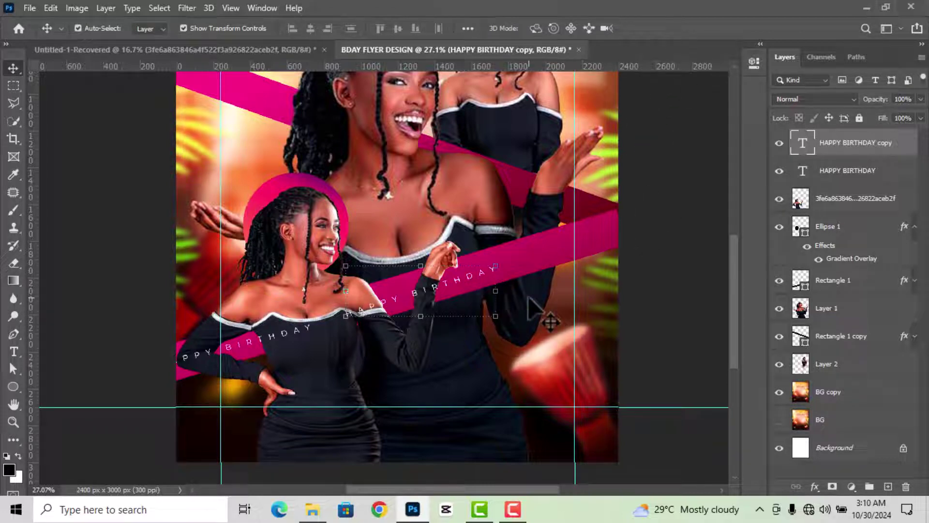
Step: Change the copied HAPPY BIRTHDAY text to Medium weight
double_click(803, 143)
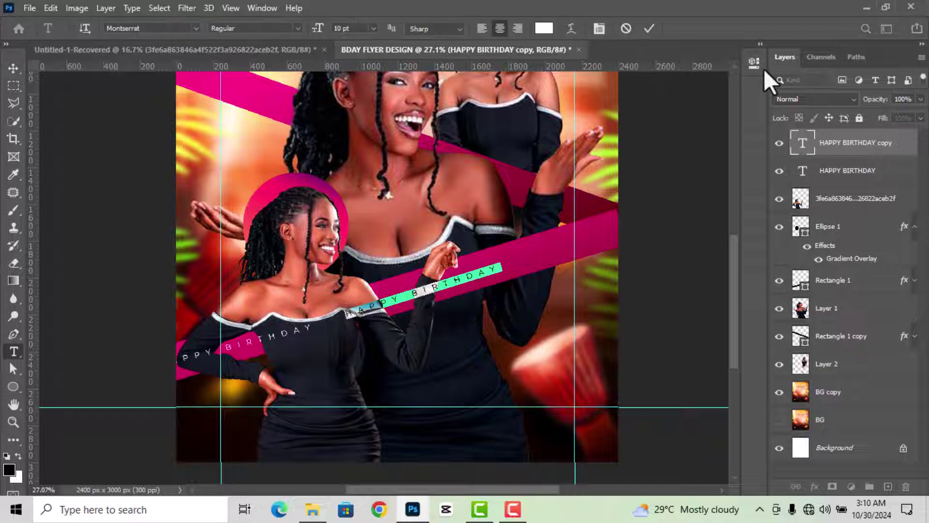
click(756, 63)
click(678, 214)
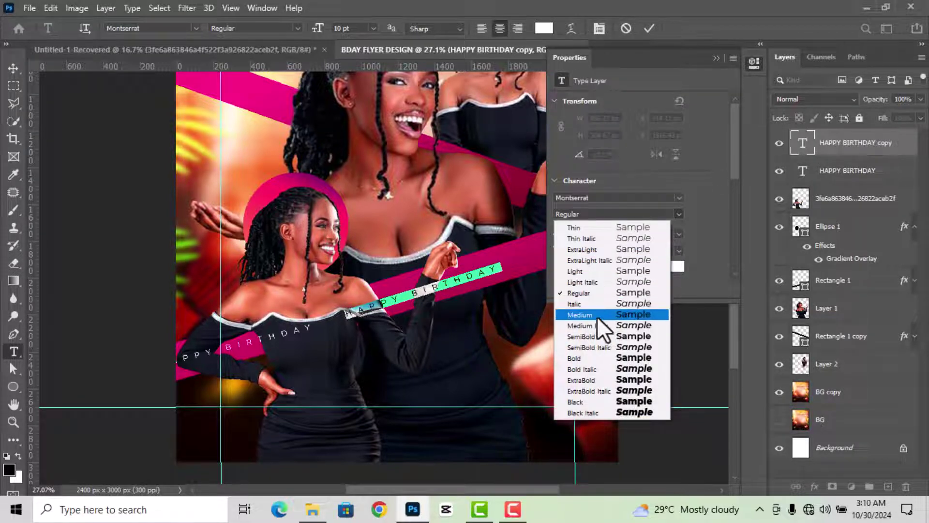
click(597, 315)
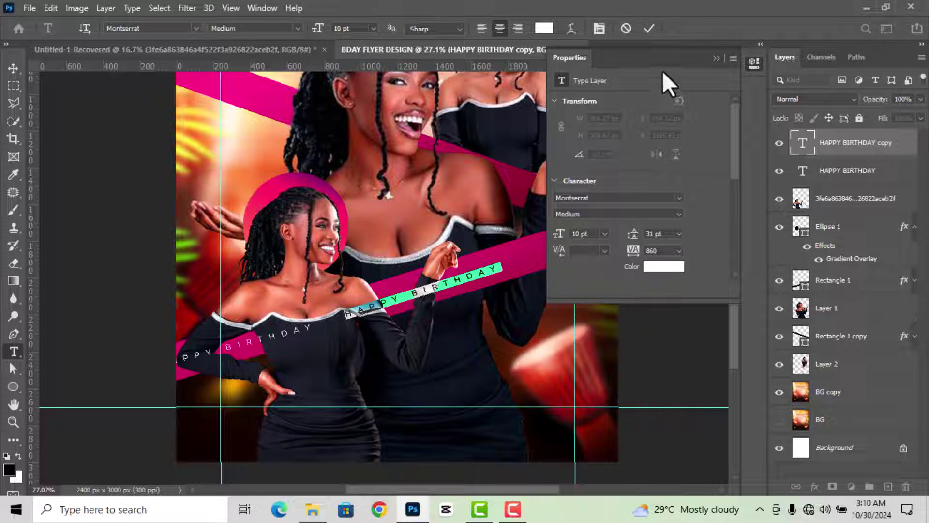
click(648, 28)
key(v)
click(750, 65)
click(669, 235)
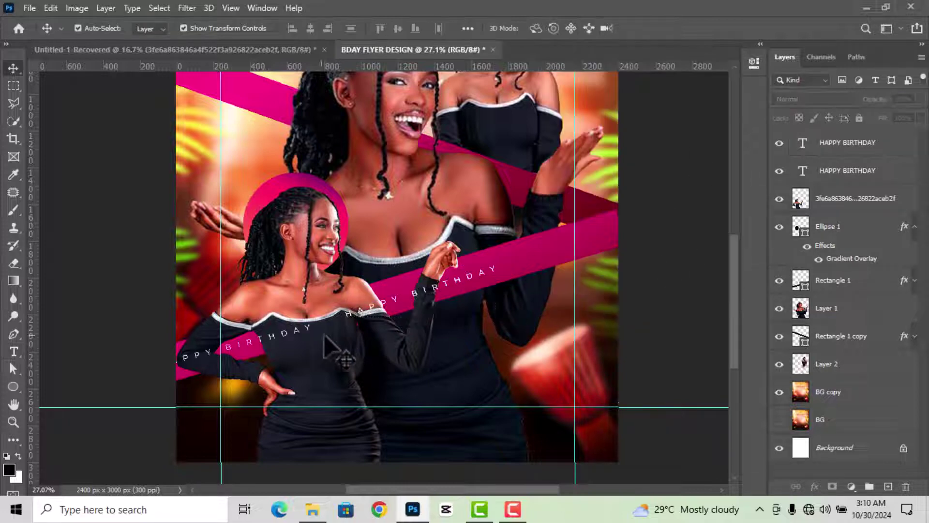
Step: Change the lower HAPPY BIRTHDAY text to Medium weight as well
click(308, 339)
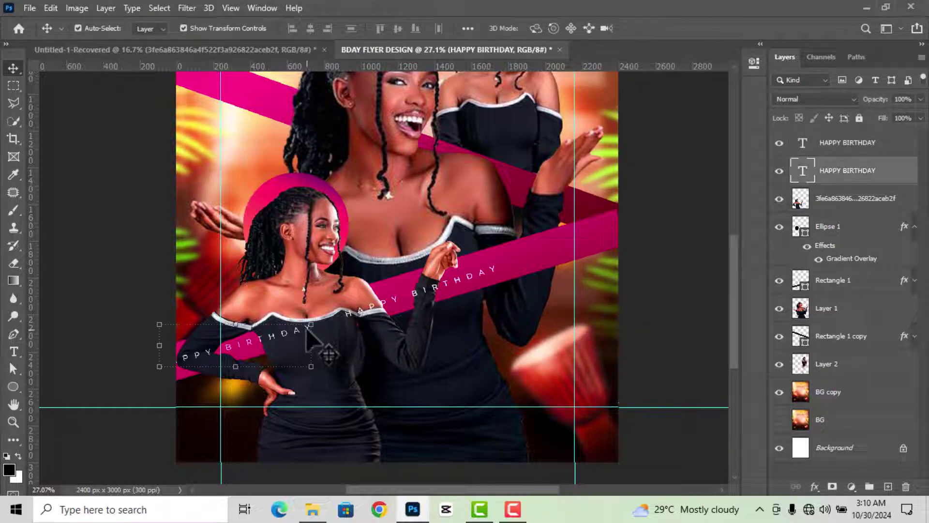
double_click(801, 173)
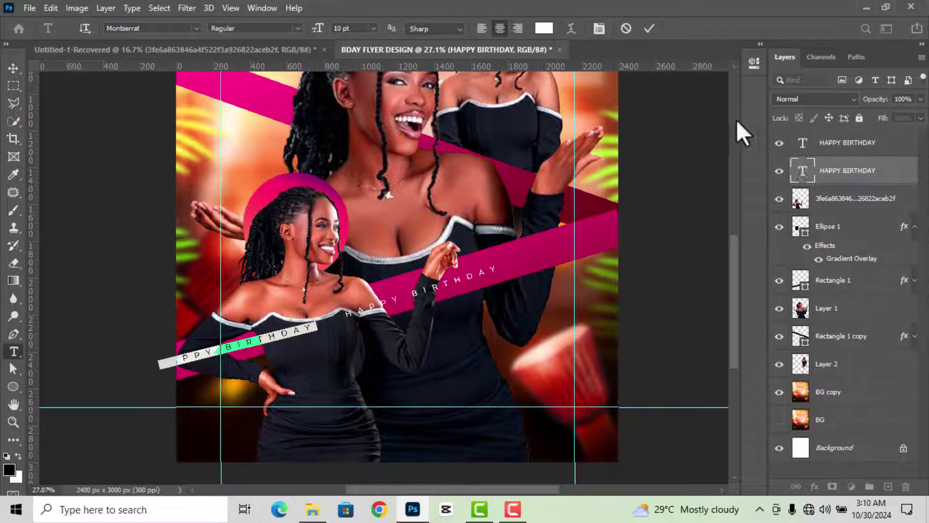
click(754, 64)
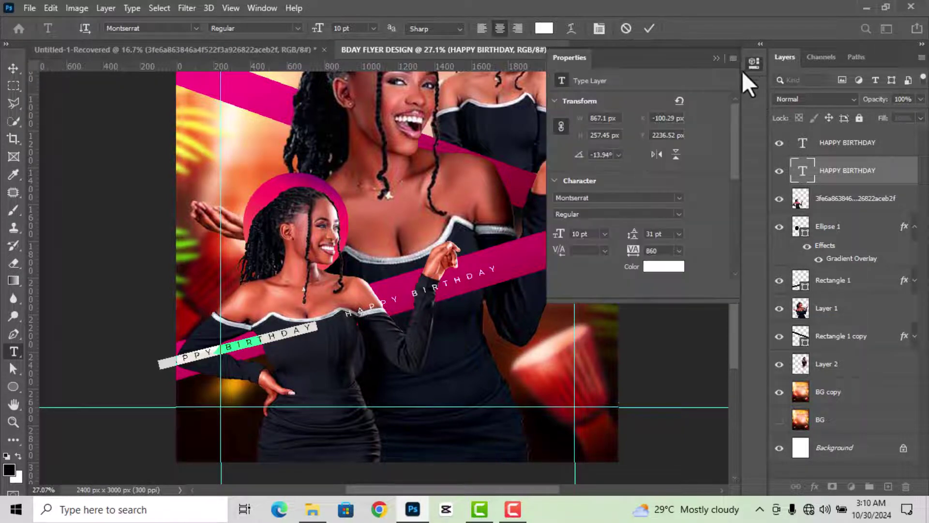
click(675, 214)
click(610, 312)
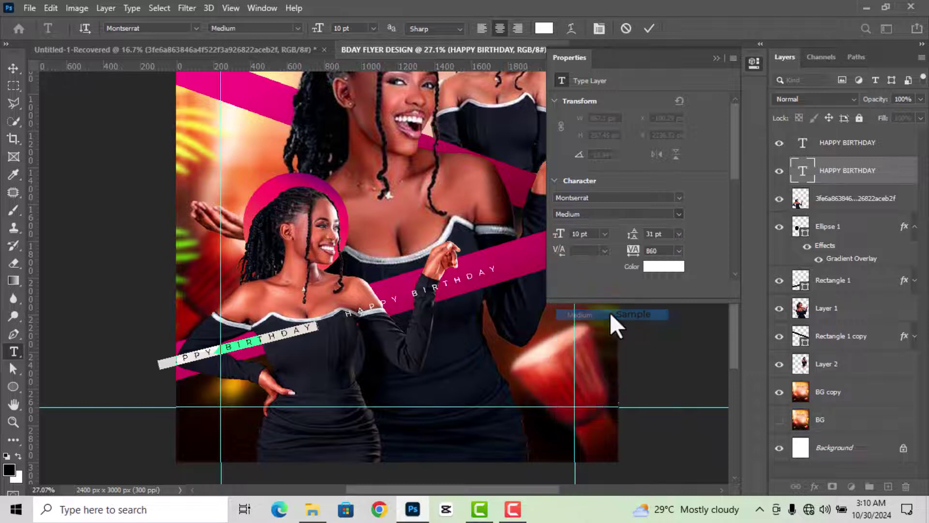
click(653, 28)
key(v)
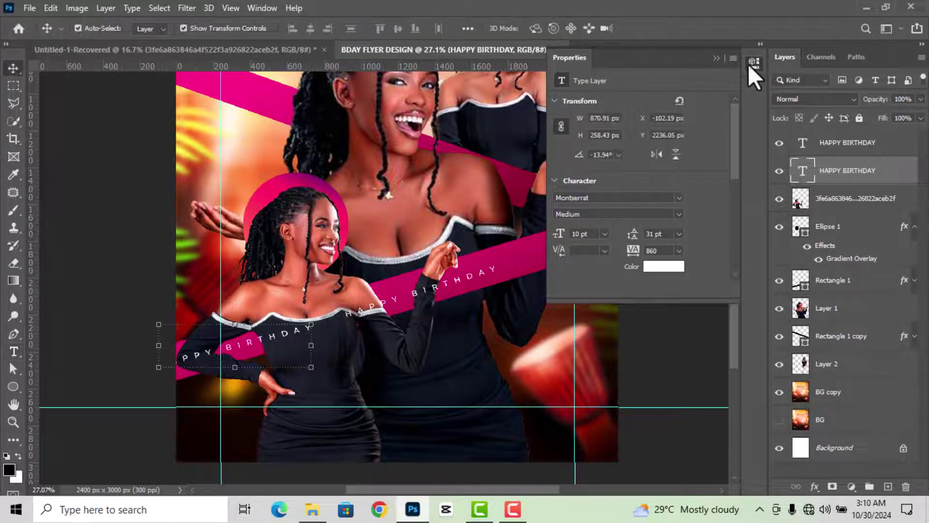
click(754, 64)
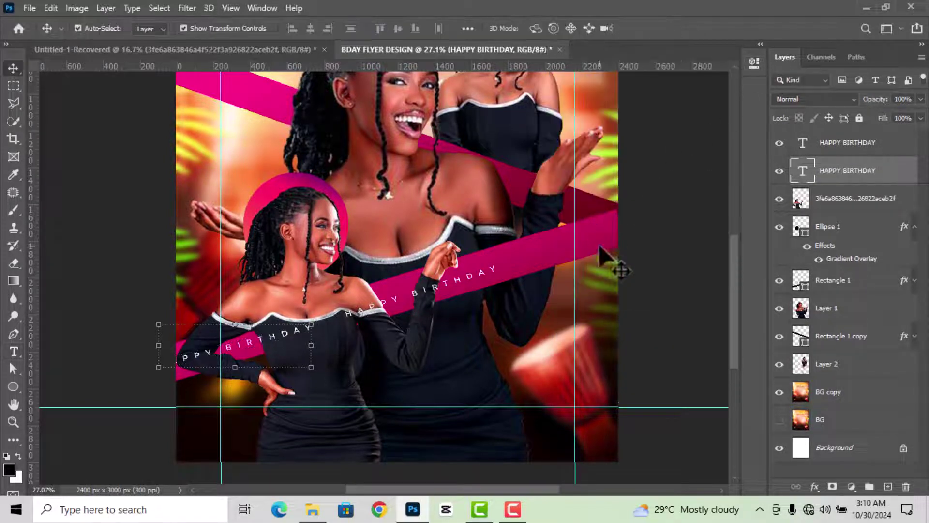
click(473, 274)
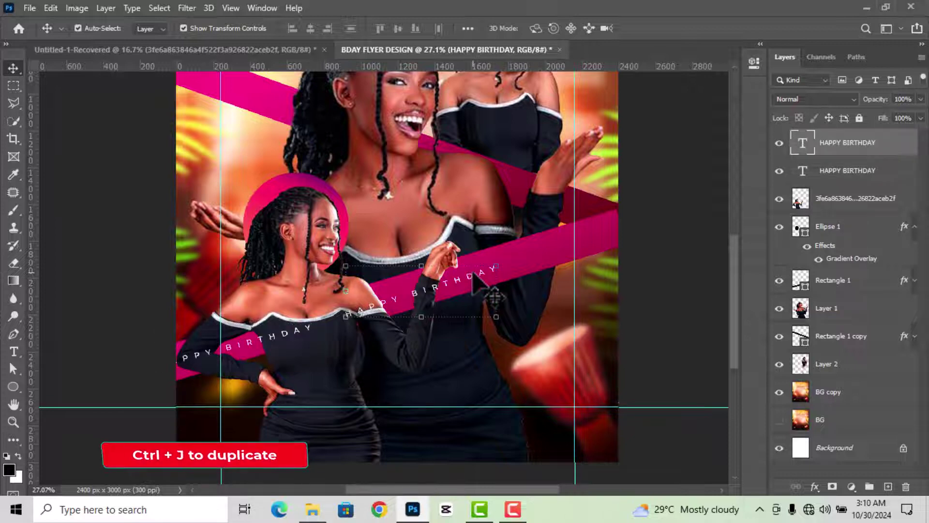
Step: Duplicate the upper HAPPY BIRTHDAY text and move the copy further up-right
key(ctrl+j)
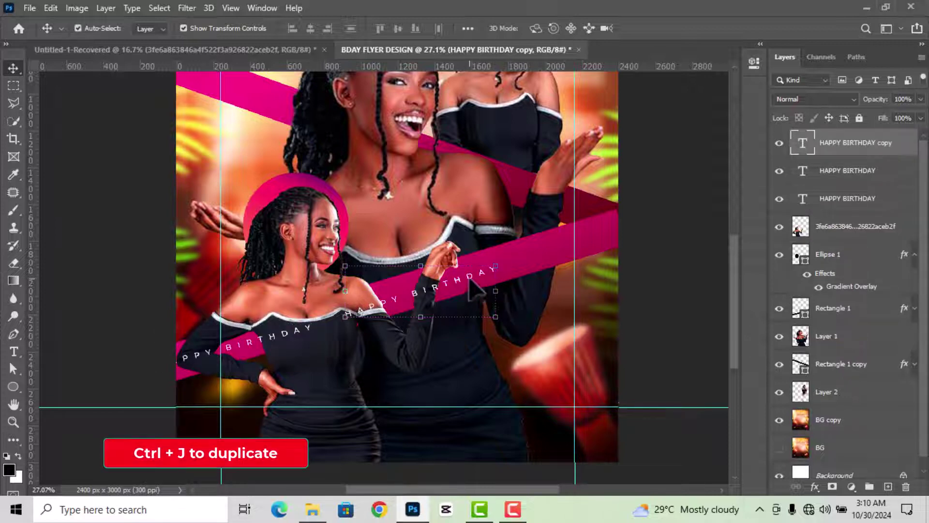
drag(470, 280, 637, 224)
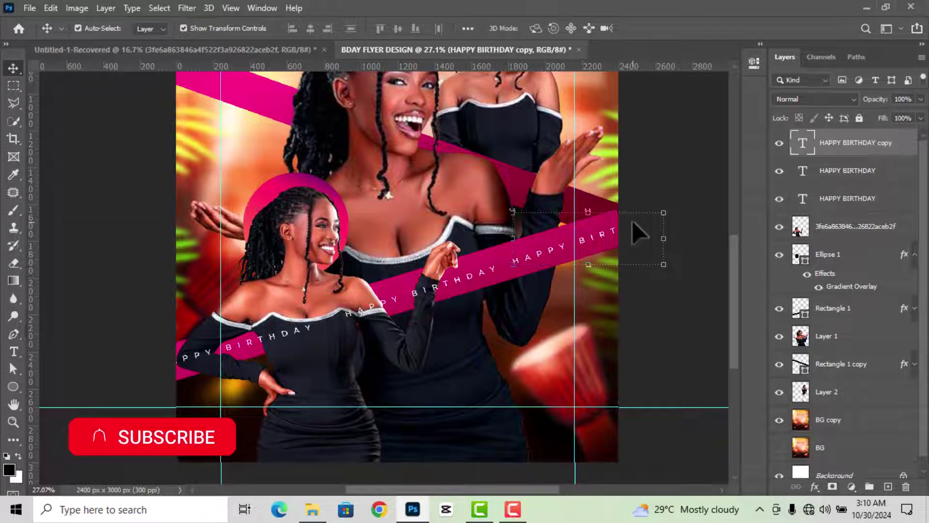
click(684, 289)
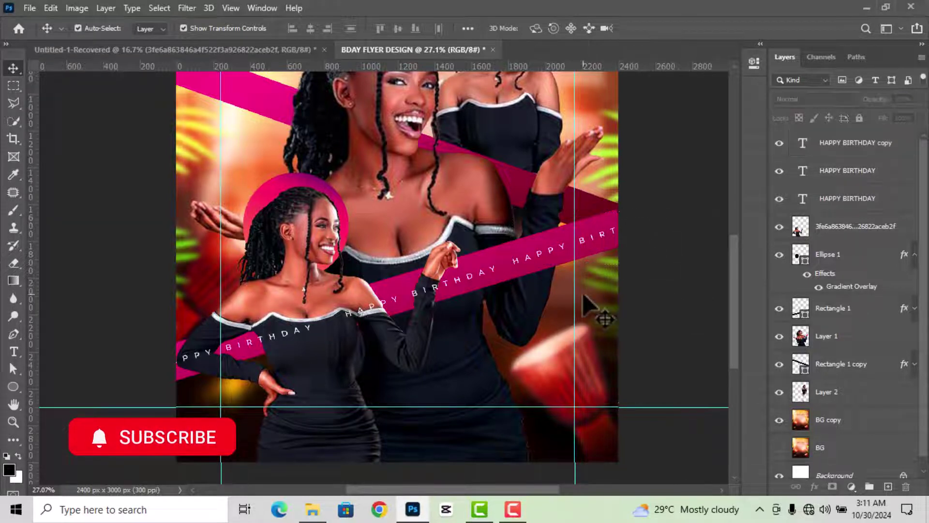
Step: Group the three HAPPY BIRTHDAY layers into Group 1 and move it below the front model
click(853, 201)
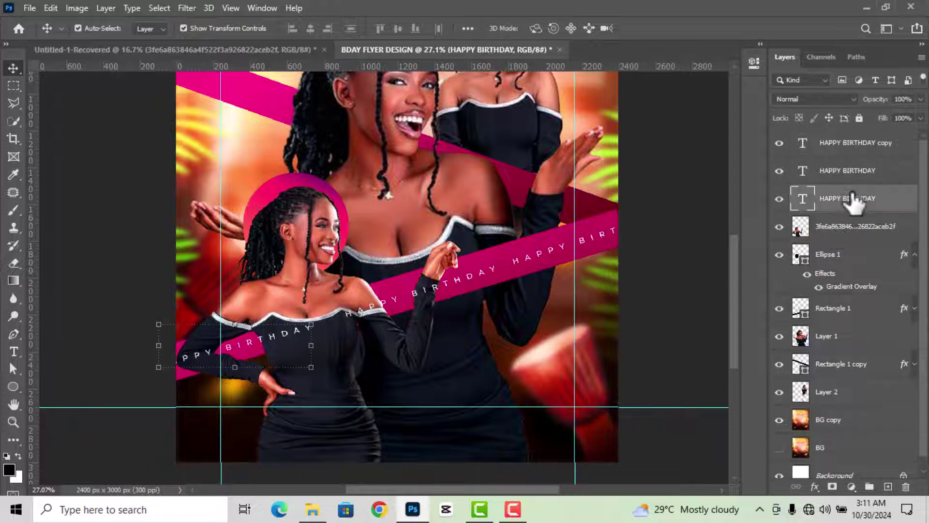
shift+click(857, 144)
drag(866, 206, 869, 486)
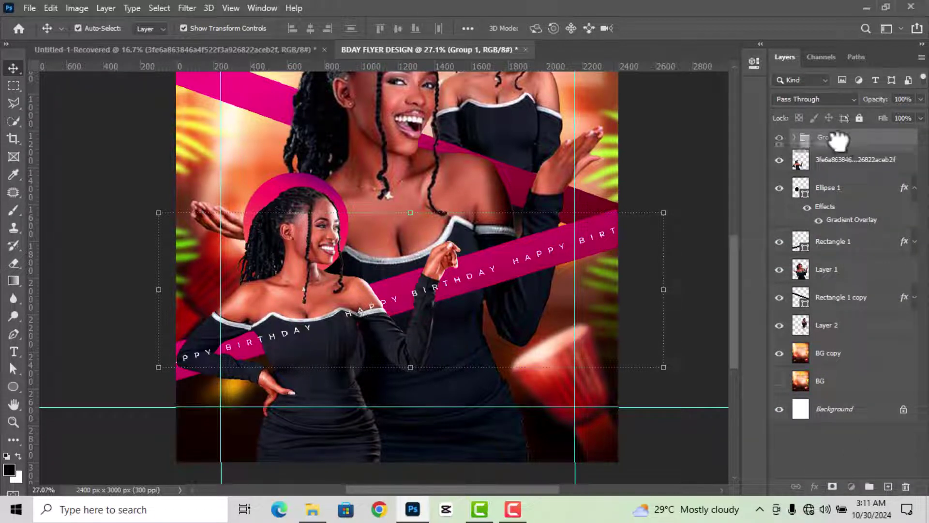
drag(842, 140, 842, 167)
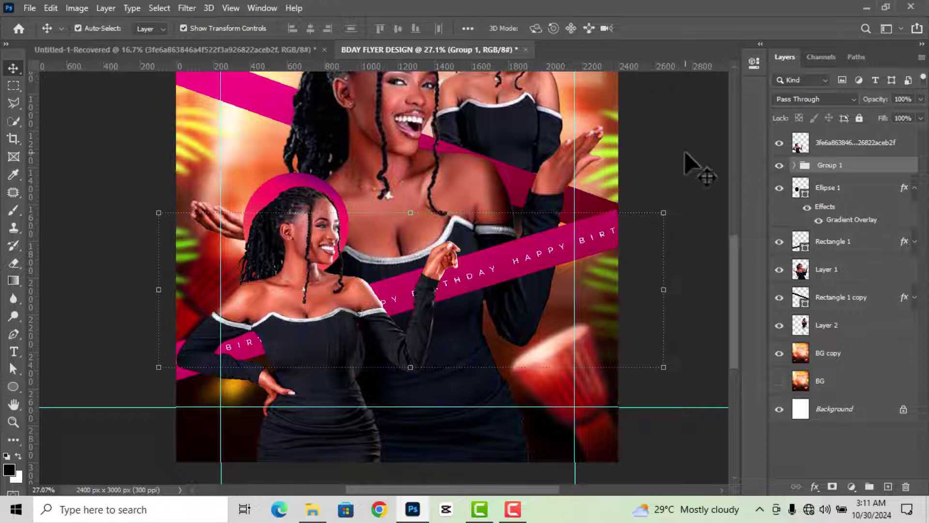
click(650, 219)
Step: Duplicate Group 1 and select the three text layers inside the copy
click(529, 273)
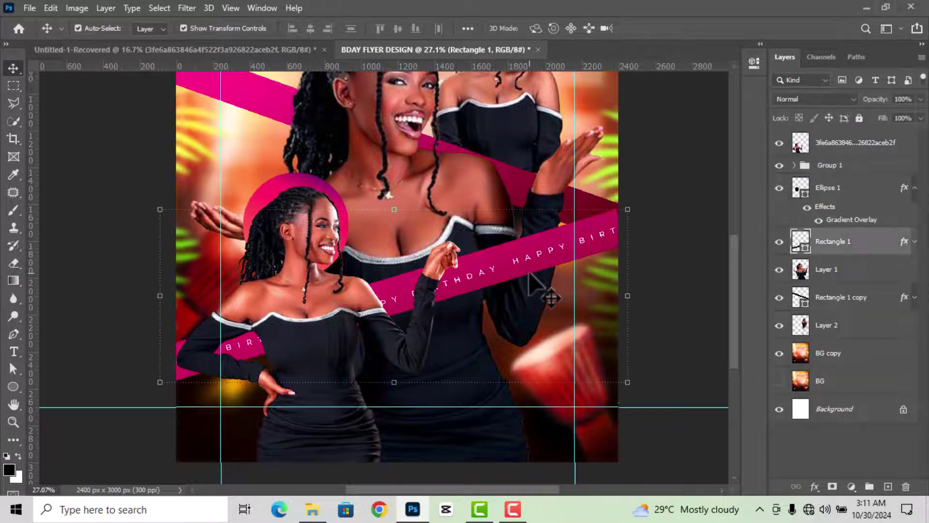
click(684, 216)
click(856, 166)
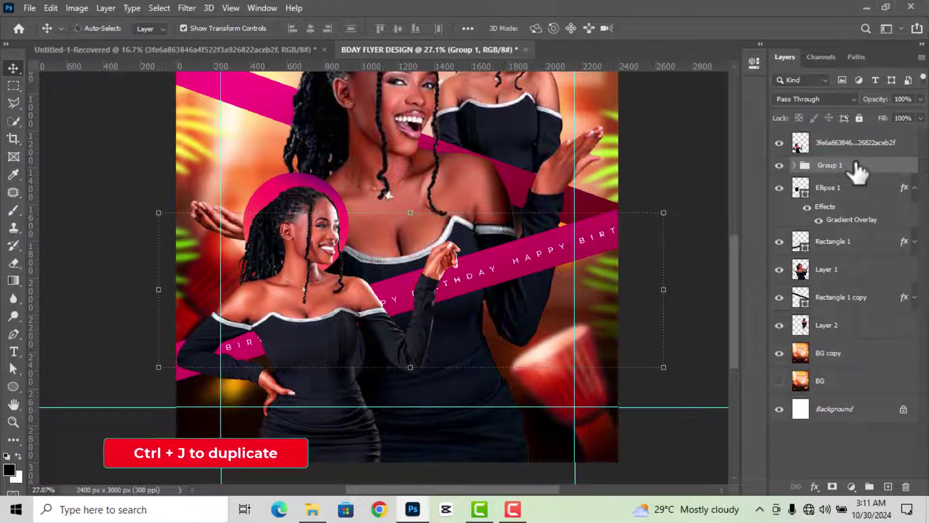
key(ctrl+j)
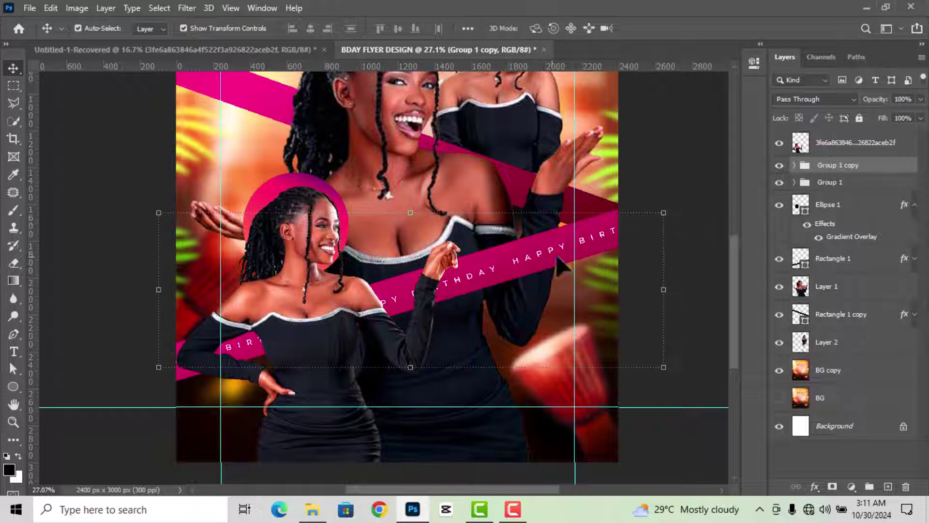
click(551, 264)
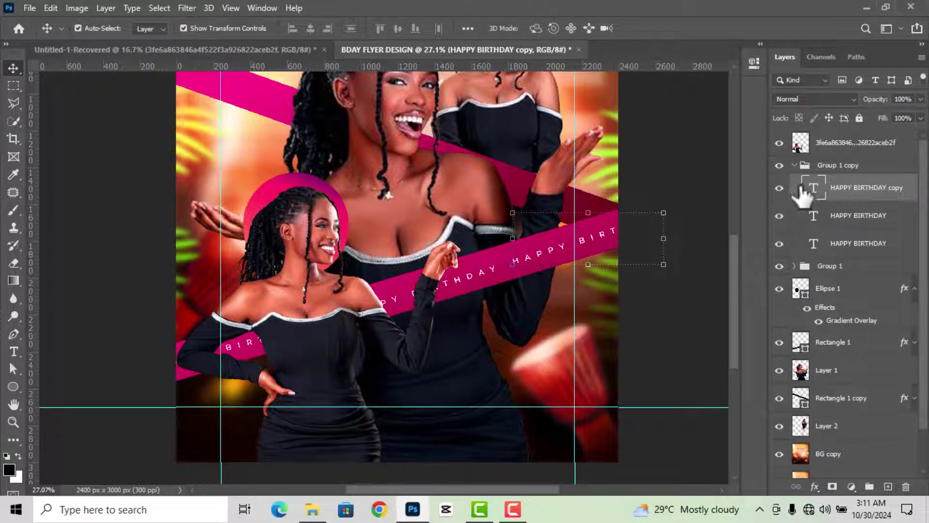
click(860, 246)
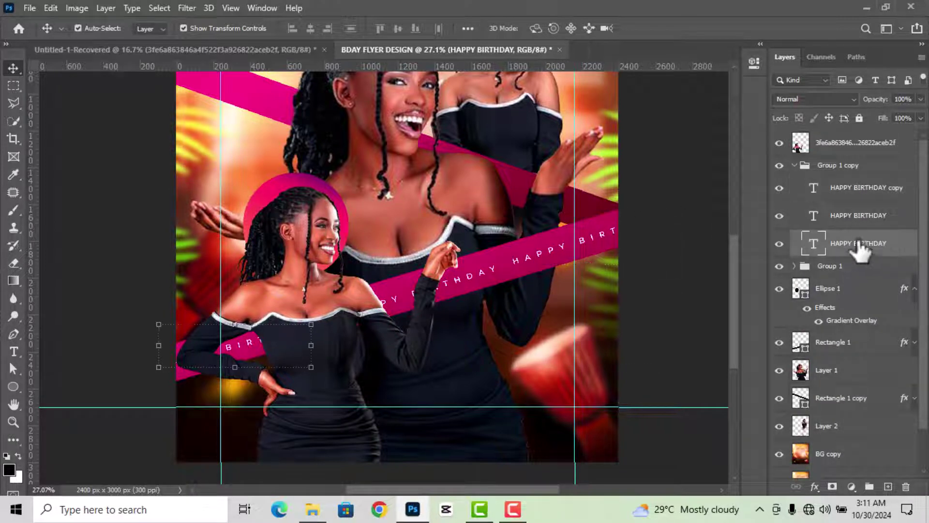
shift+click(850, 196)
Step: Rotate the copied HAPPY BIRTHDAY texts to about 36° and move them onto the upper band
mouse_move(612, 253)
mouse_down()
mouse_move(489, 286)
mouse_move(508, 230)
mouse_up()
scroll(508, 230, down, 2)
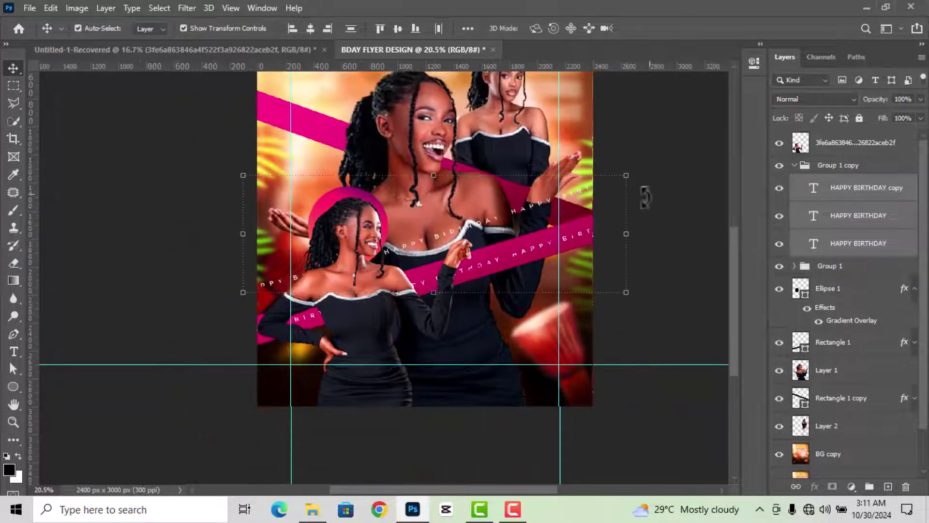
drag(638, 170, 647, 286)
drag(555, 268, 537, 200)
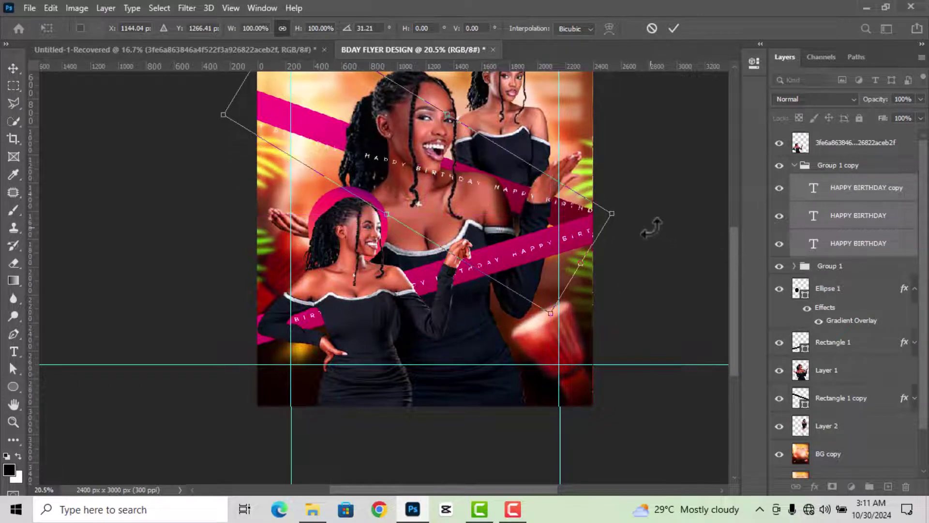
drag(651, 227, 652, 250)
drag(536, 204, 529, 199)
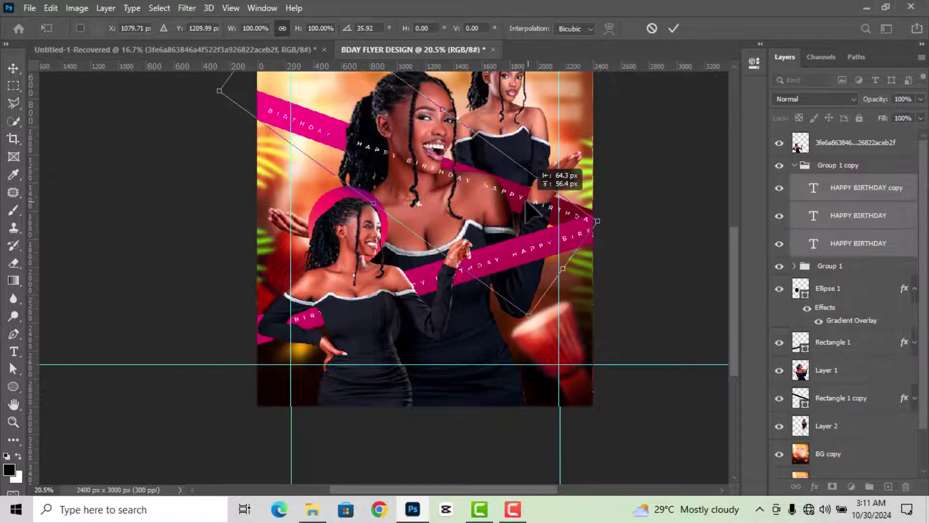
click(674, 28)
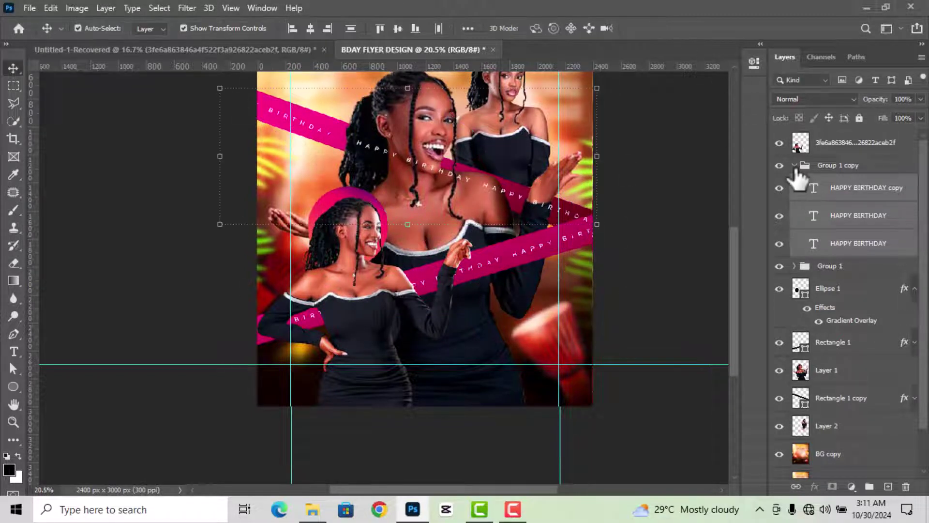
Step: Move Group 1 copy below Layer 1 in the layer stack
click(794, 165)
drag(835, 165, 846, 269)
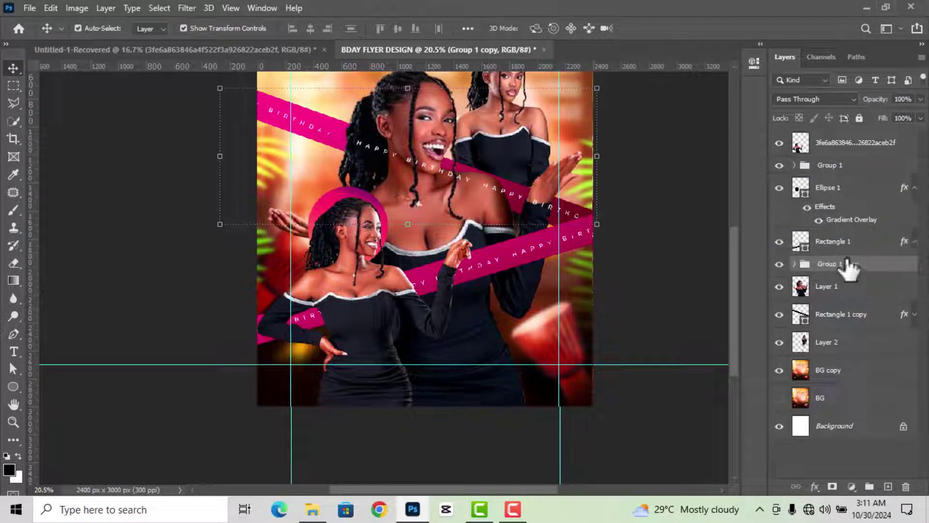
drag(847, 267, 843, 291)
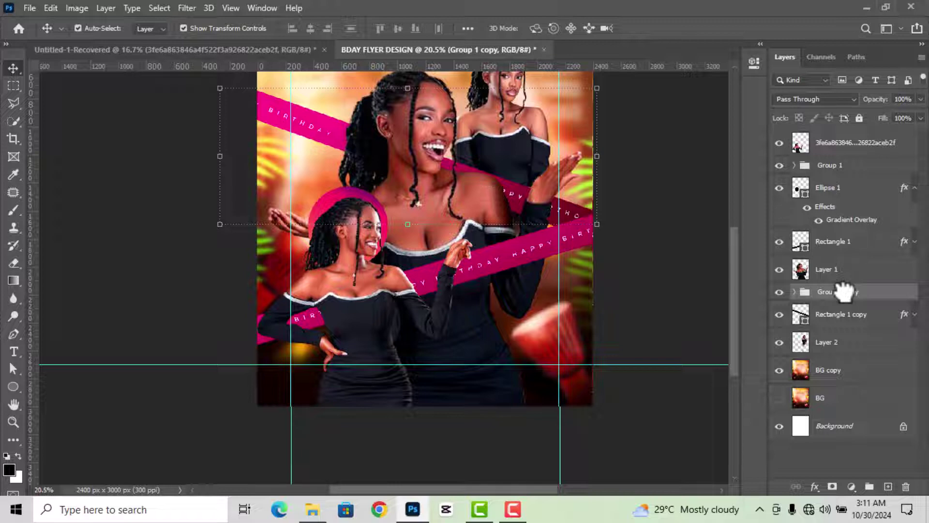
click(648, 258)
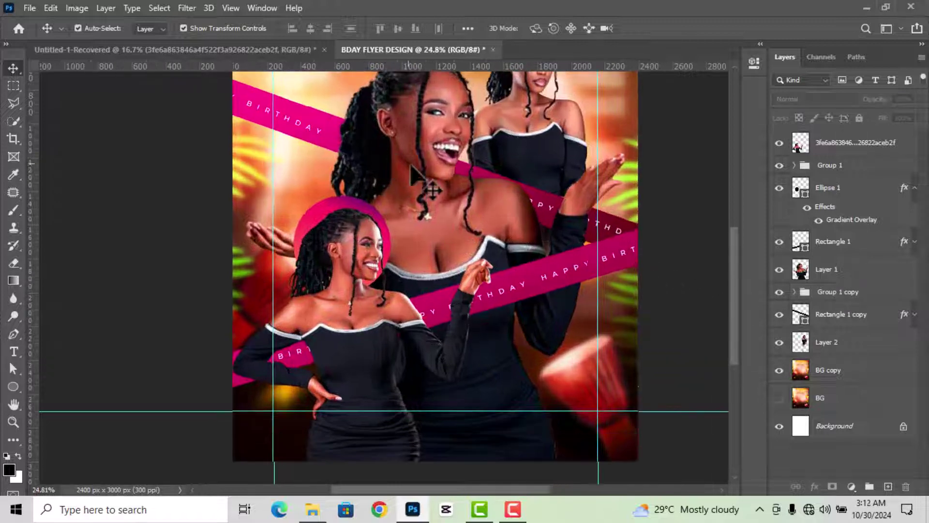
scroll(446, 187, down, 2)
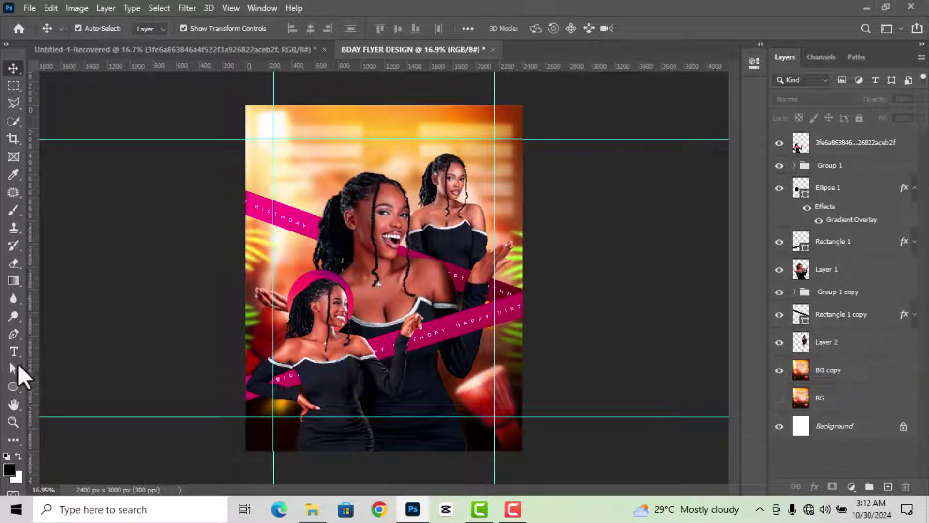
Step: Add a 31ST OCT text layer near the top-left of the flyer
click(13, 351)
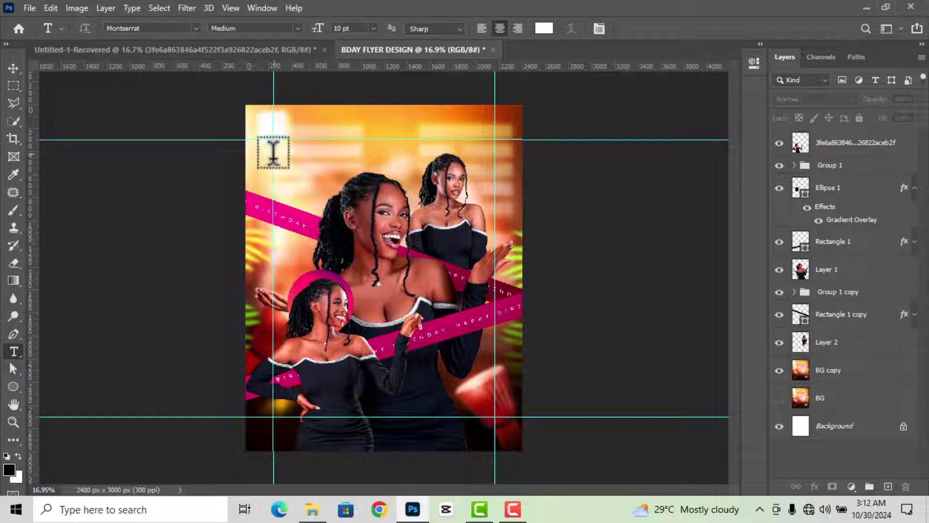
click(299, 158)
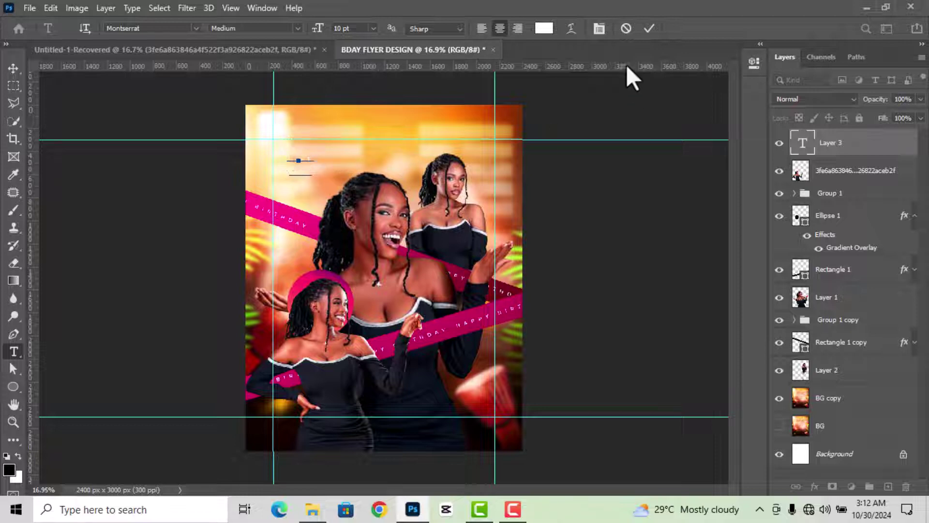
click(649, 28)
click(13, 68)
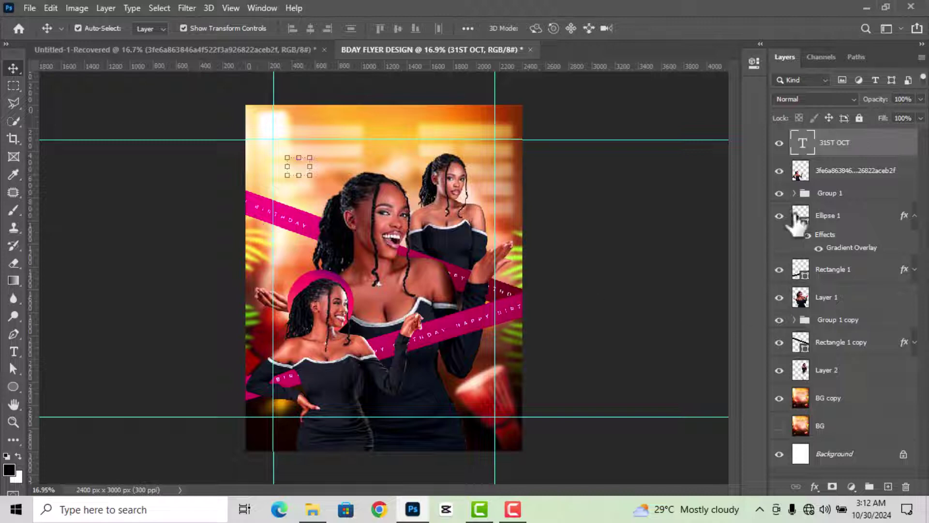
Step: Colour the 31ST OCT text dark brown 160600 by sampling from the canvas
double_click(802, 142)
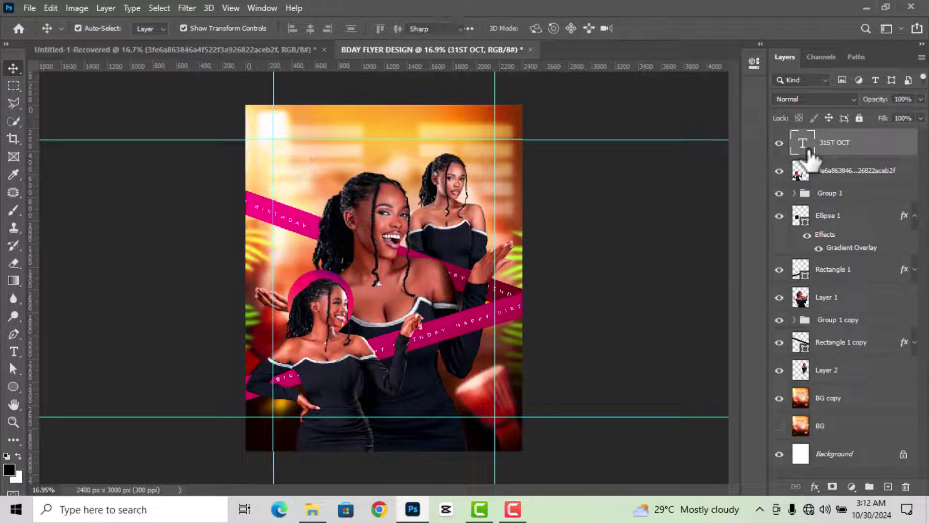
click(753, 62)
click(663, 266)
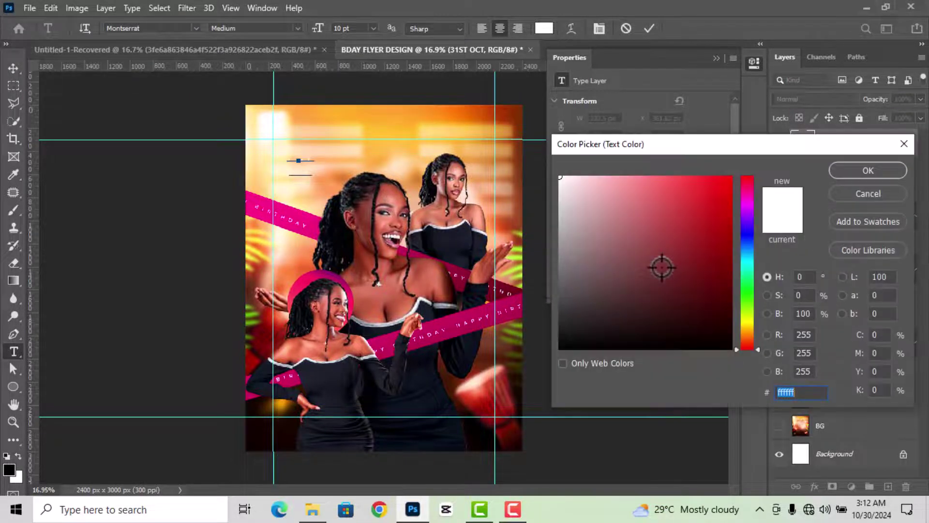
click(291, 428)
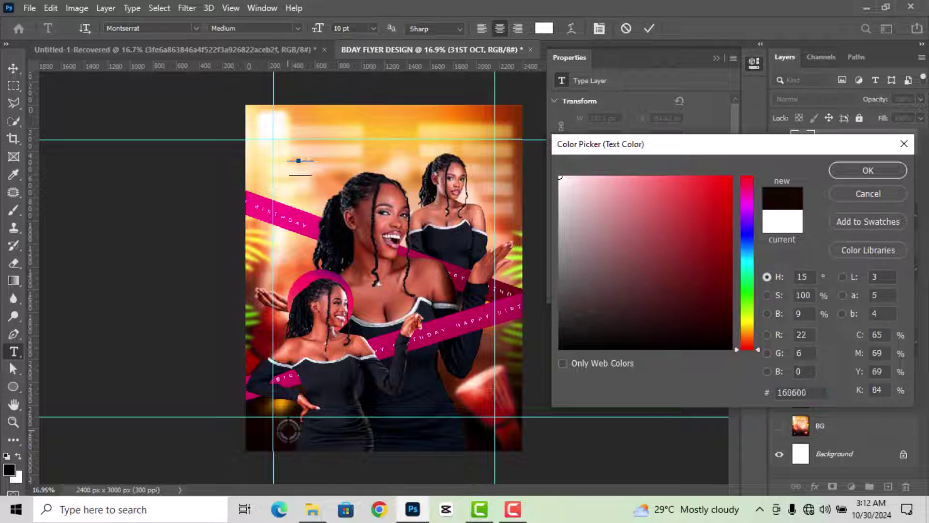
Step: Give the 31ST OCT date dark brown colour, 24 pt size and 600 tracking
click(856, 171)
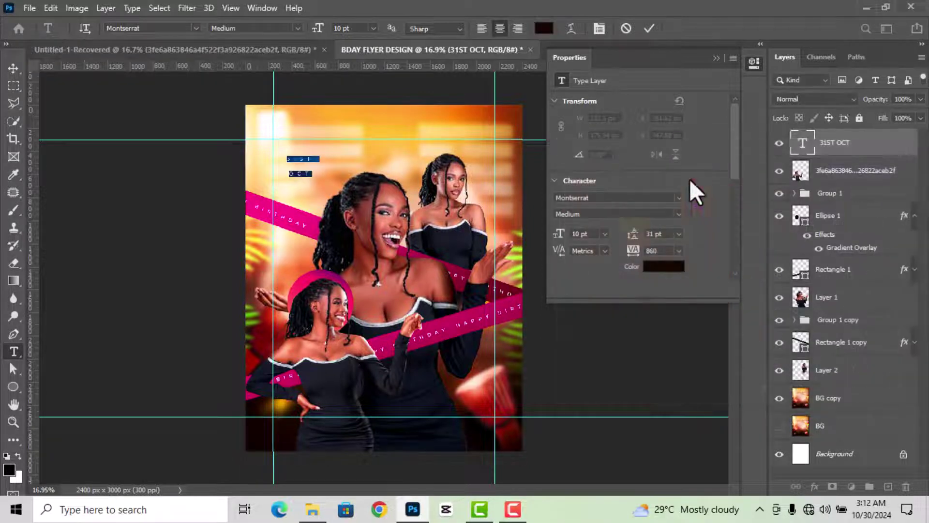
text(24)
key(Return)
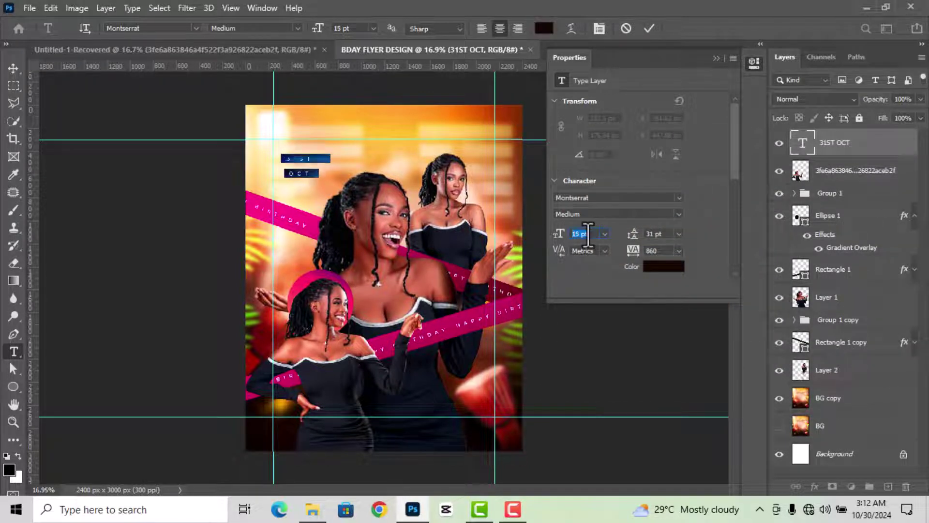
drag(666, 253, 648, 252)
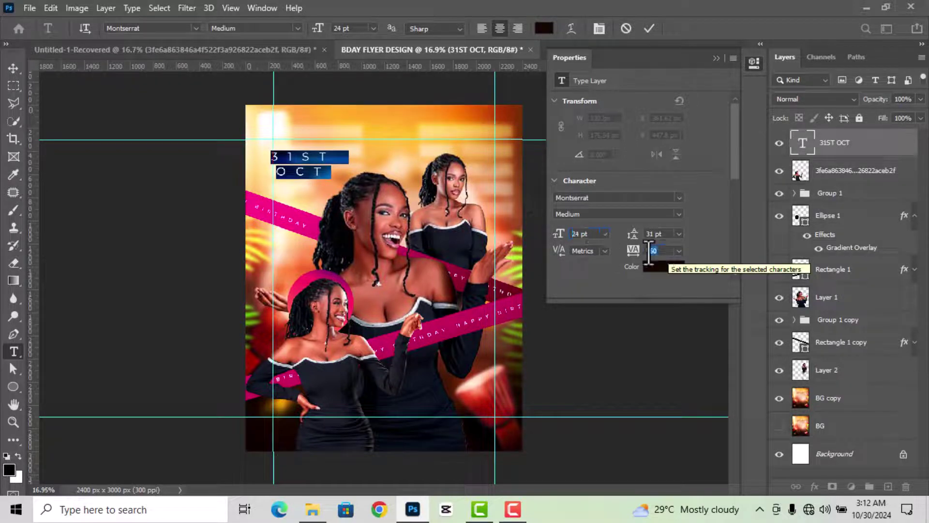
text(600)
key(Return)
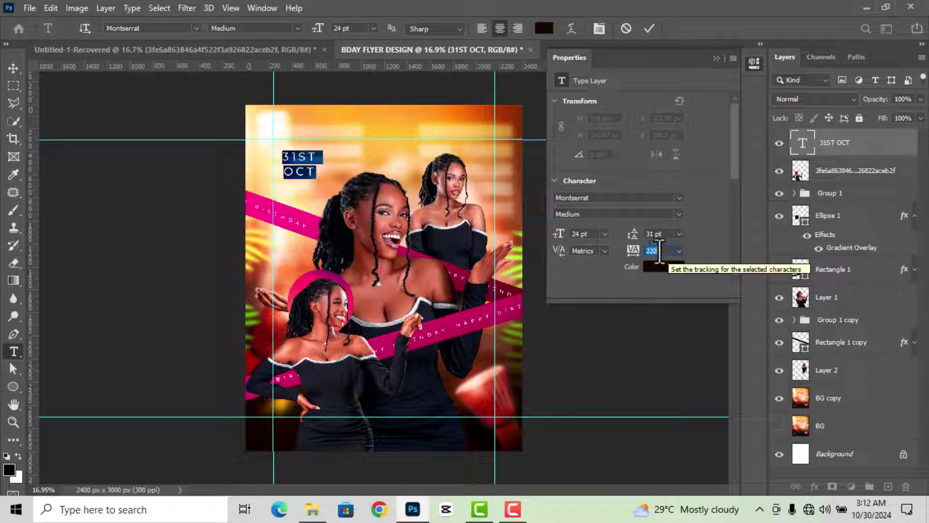
text(120)
Step: Switch the date to Montserrat Black, enlarge it, and tighten tracking to 50
click(678, 213)
click(596, 399)
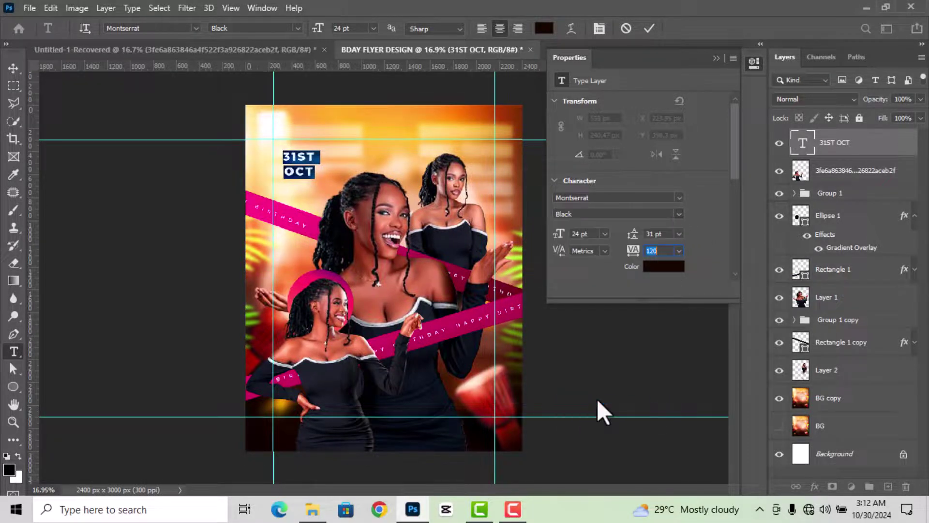
click(587, 234)
key(Up)
key(Up)
key(Up)
key(Up)
key(Up)
key(Up)
key(Up)
key(Up)
key(Up)
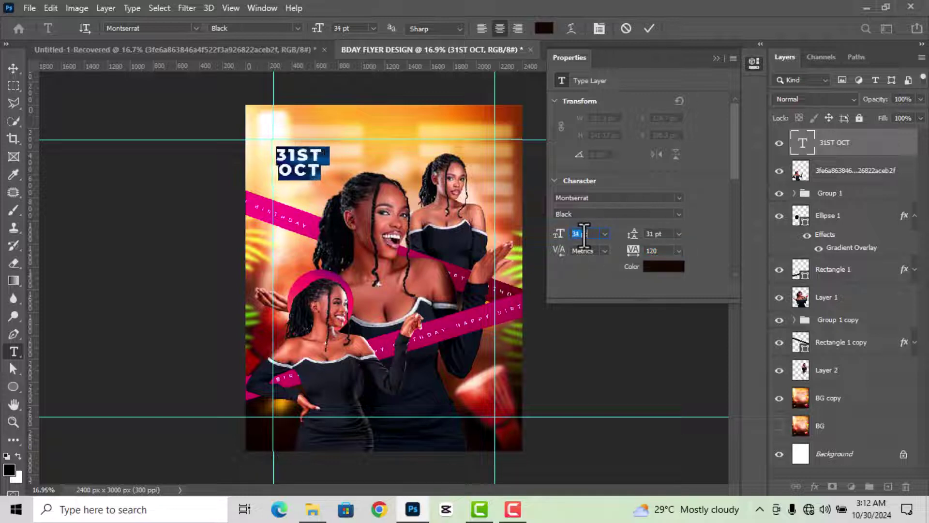
key(Up)
key(Up)
click(659, 251)
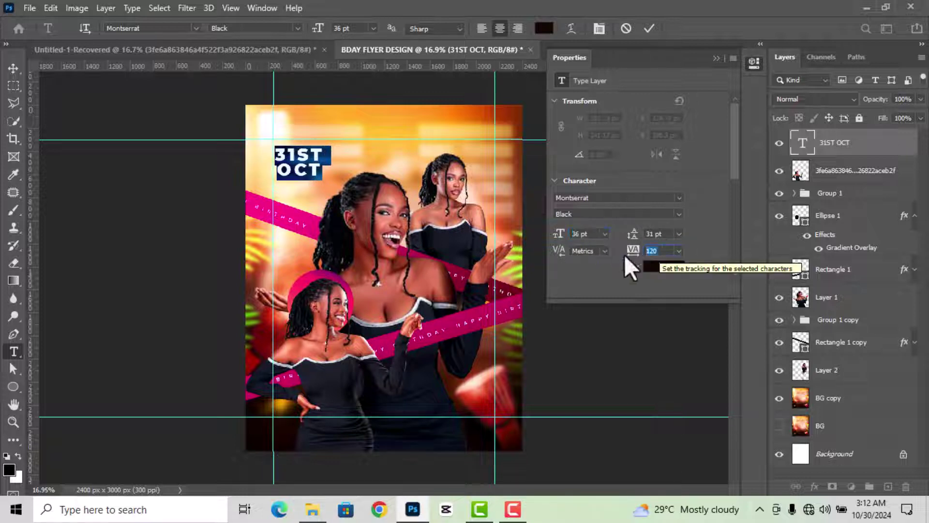
scroll(649, 265, down, 1)
text(50)
key(Return)
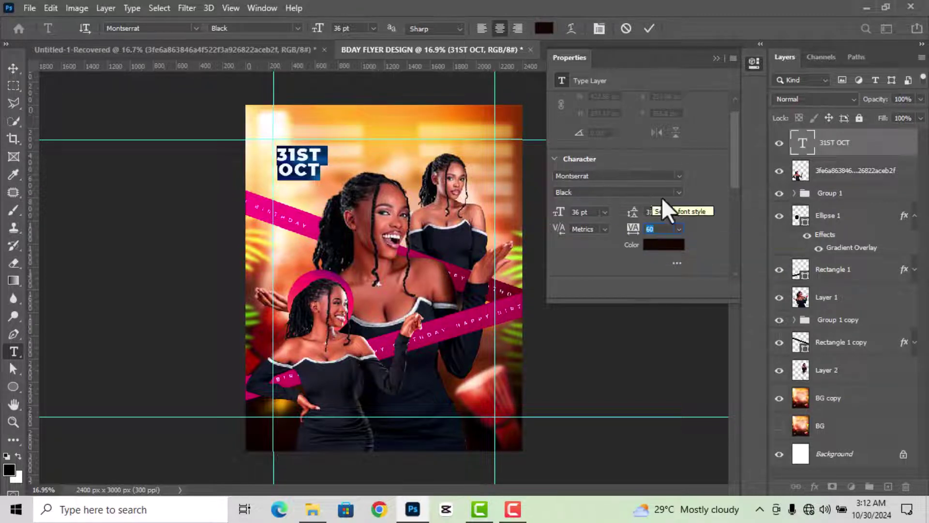
Step: Keep the Black weight, raise the date to 38 pt, and commit the text
click(678, 191)
click(678, 191)
key(Up)
key(Up)
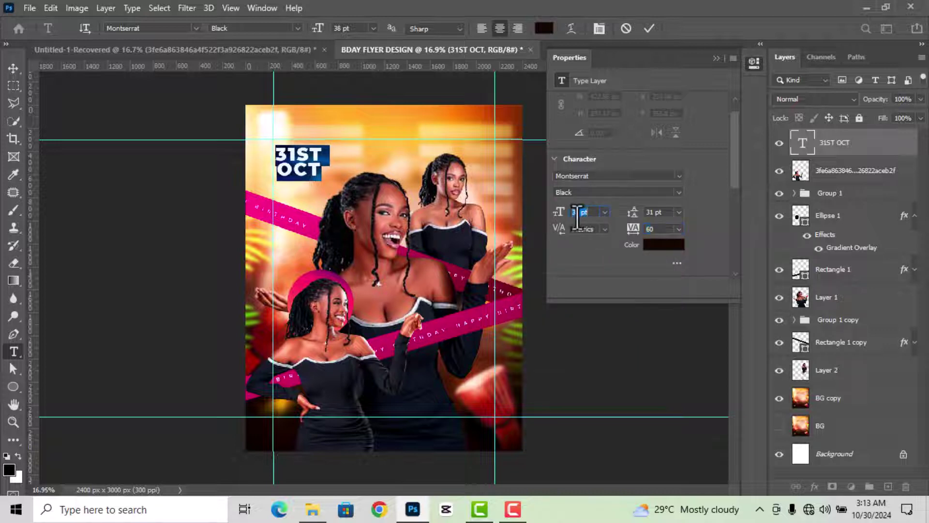
click(649, 28)
key(v)
Step: Position the 31ST OCT date in the top-left corner above the pink banner
click(754, 63)
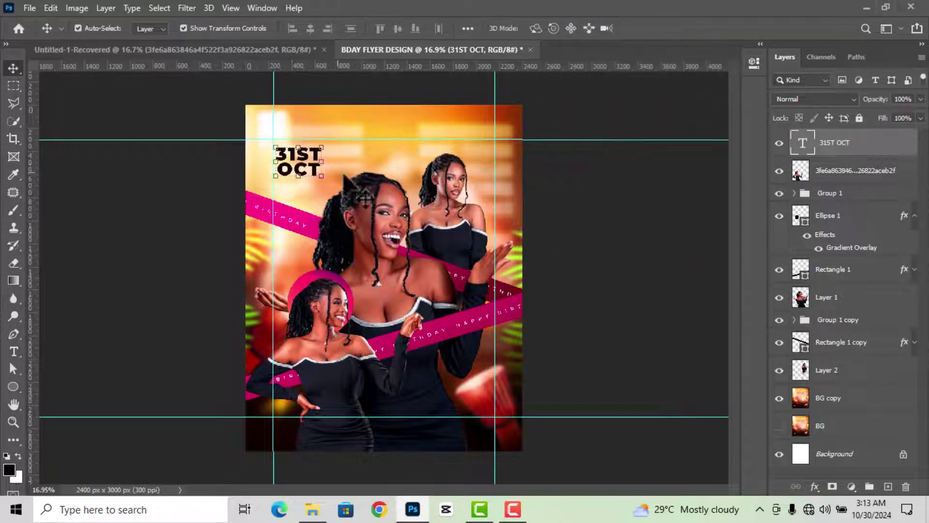
drag(309, 167, 315, 172)
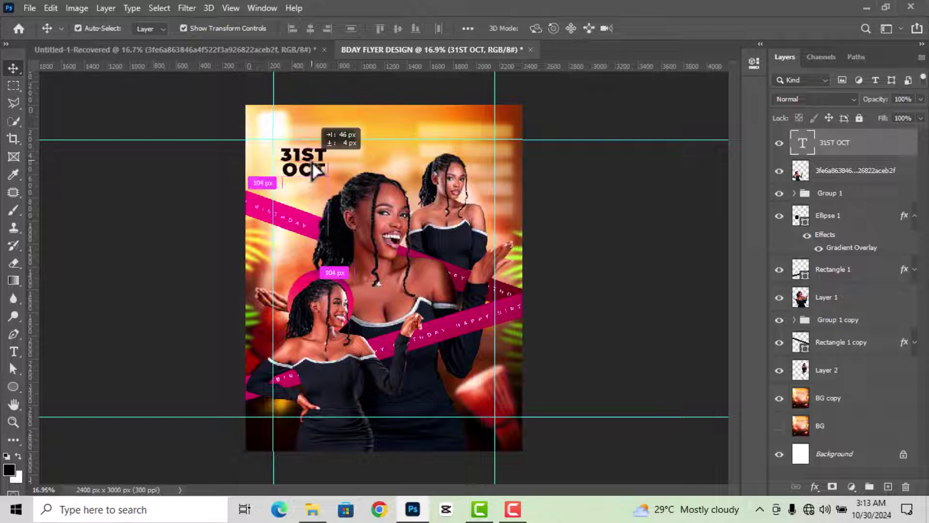
double_click(802, 150)
click(754, 63)
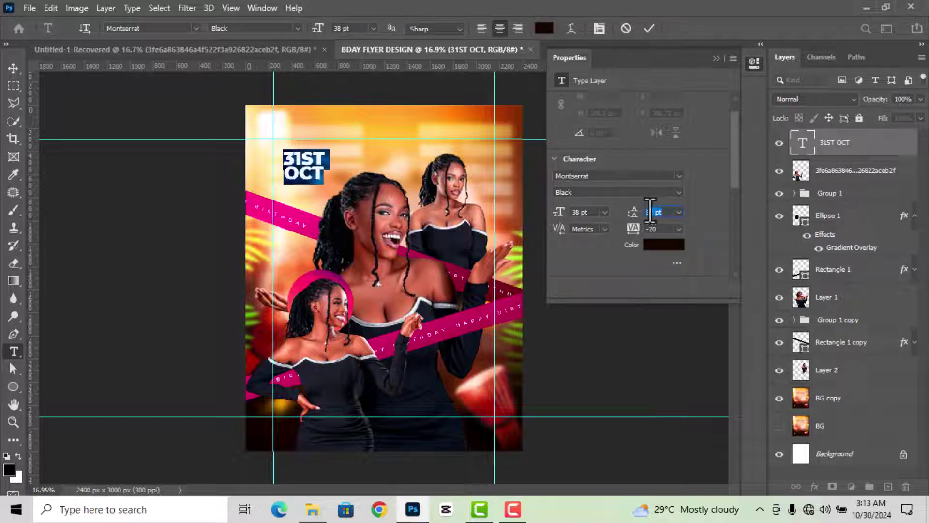
click(649, 28)
key(v)
click(754, 63)
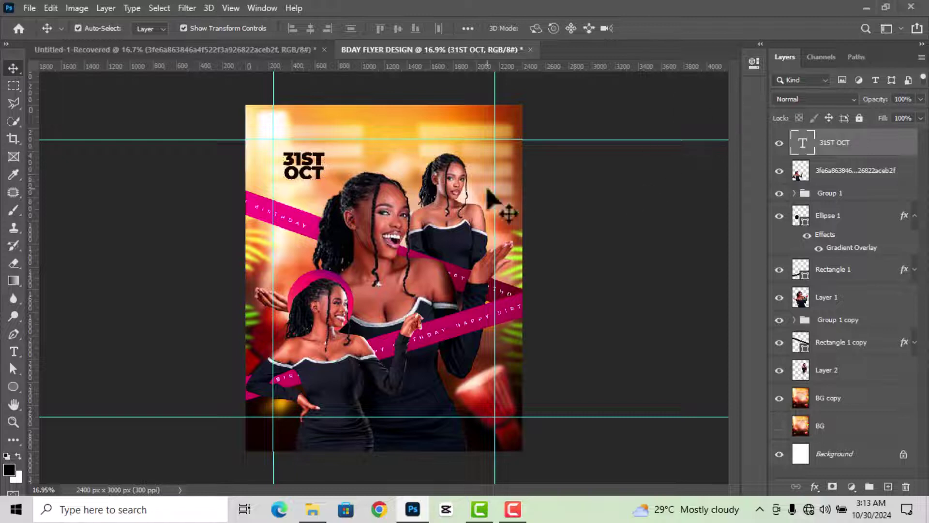
drag(318, 179, 314, 177)
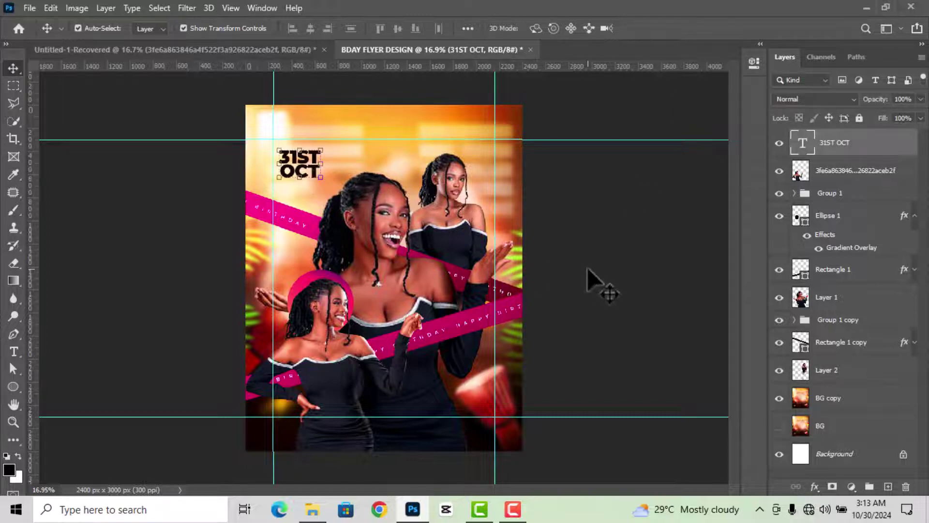
scroll(382, 267, down, 1)
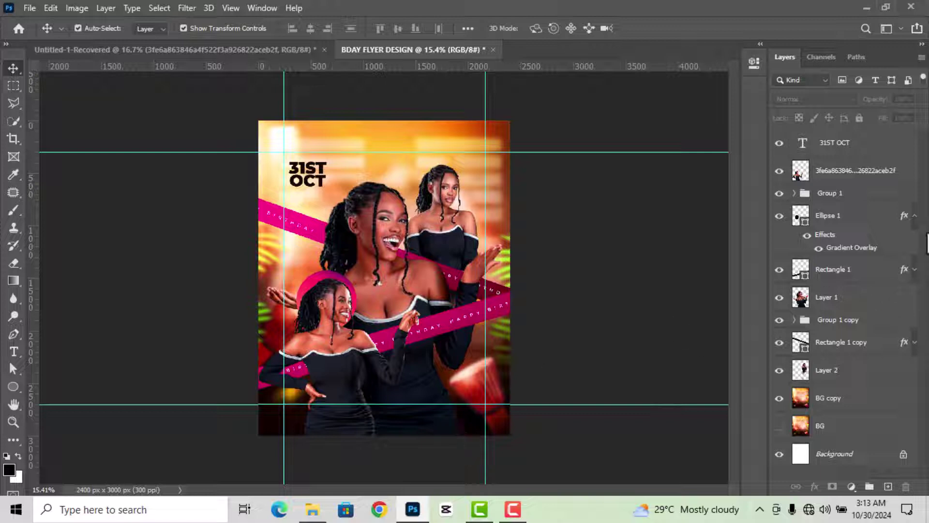
Step: Move a copy of the BG layer to the top of the stack and make it visible
click(914, 215)
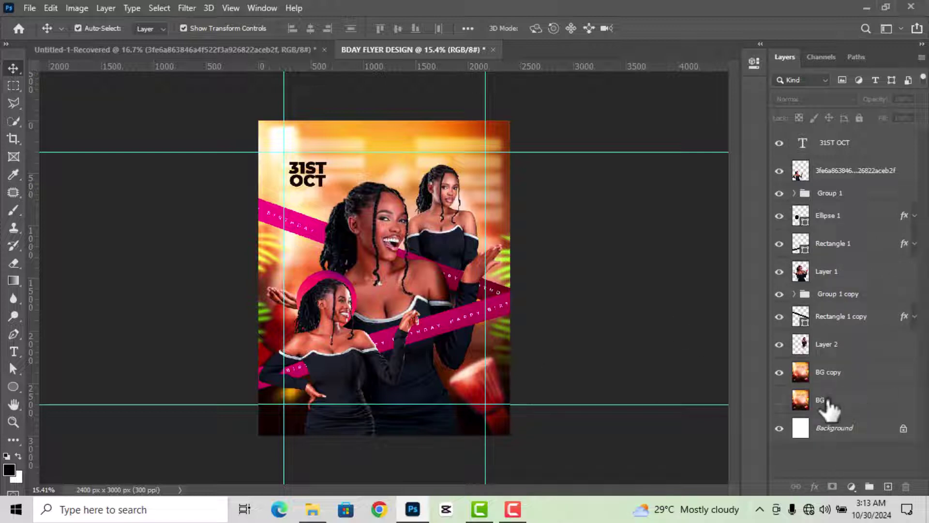
drag(826, 407, 831, 380)
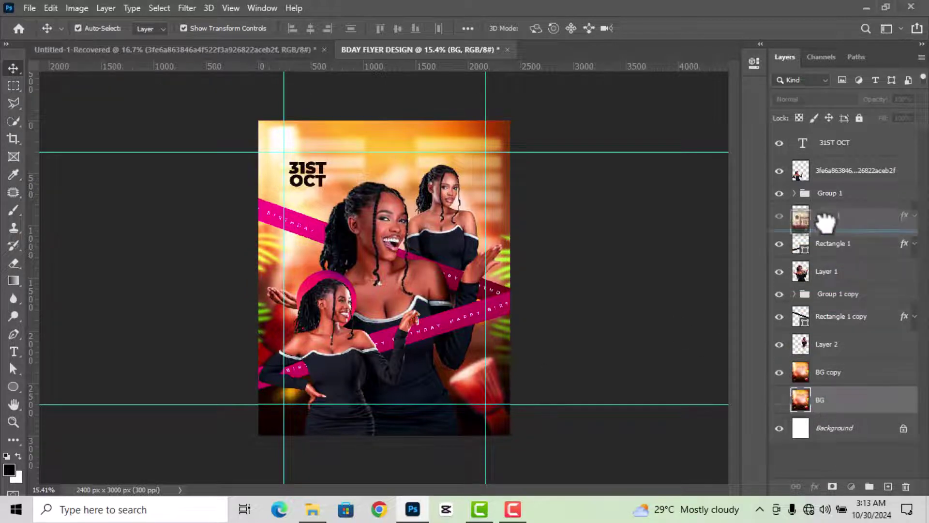
drag(831, 381, 775, 145)
key(e)
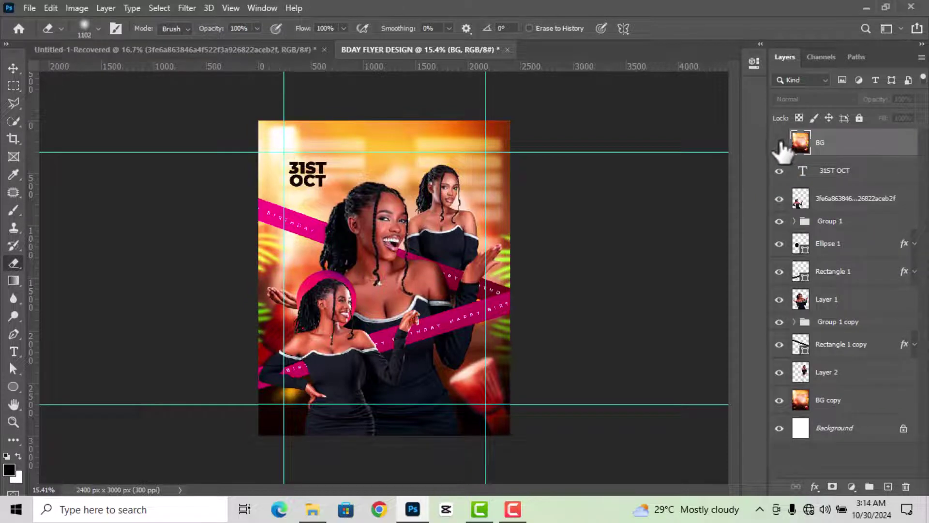
click(779, 142)
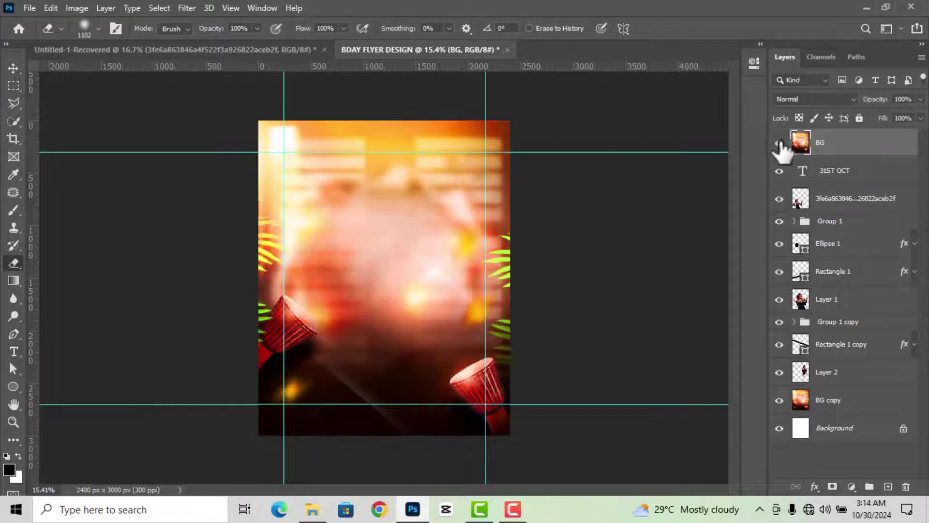
click(14, 68)
Step: Apply a Gaussian Blur with radius 22.2 to the top BG layer
click(188, 2)
mouse_move(194, 161)
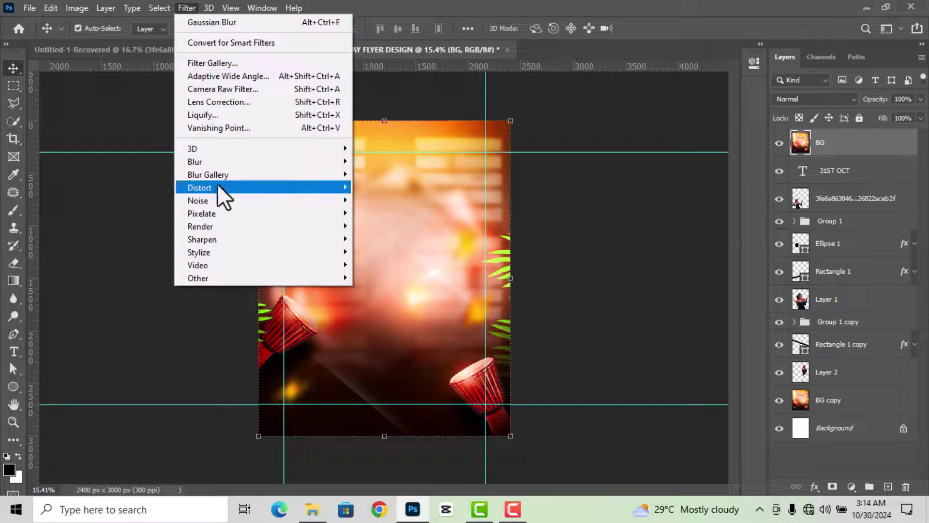
click(382, 213)
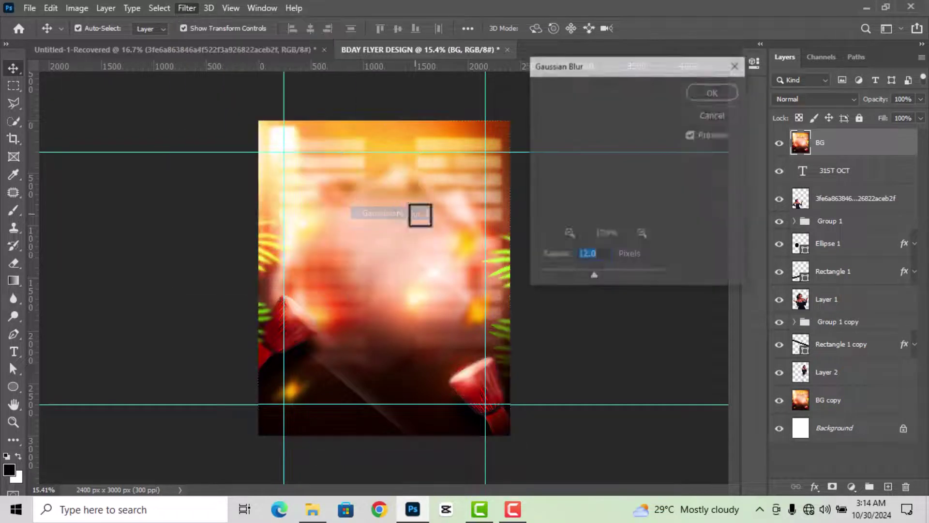
drag(594, 277, 598, 277)
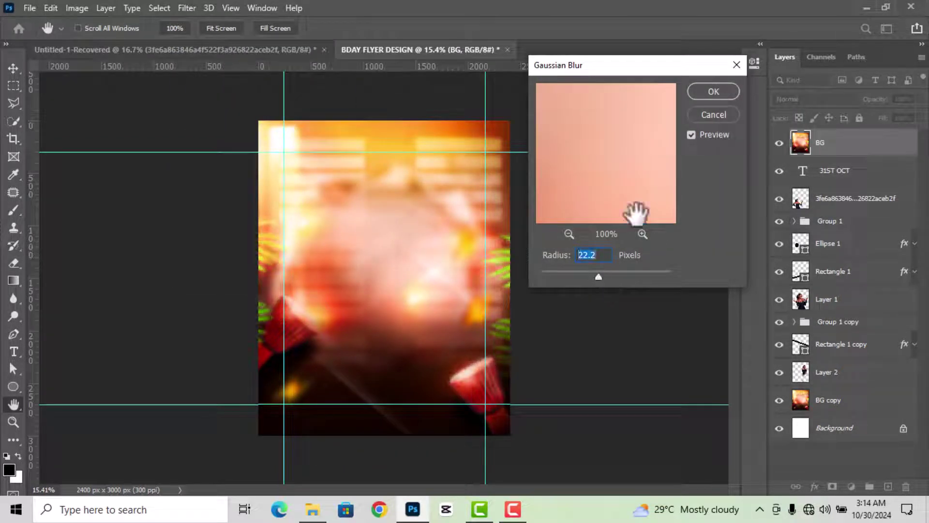
click(714, 92)
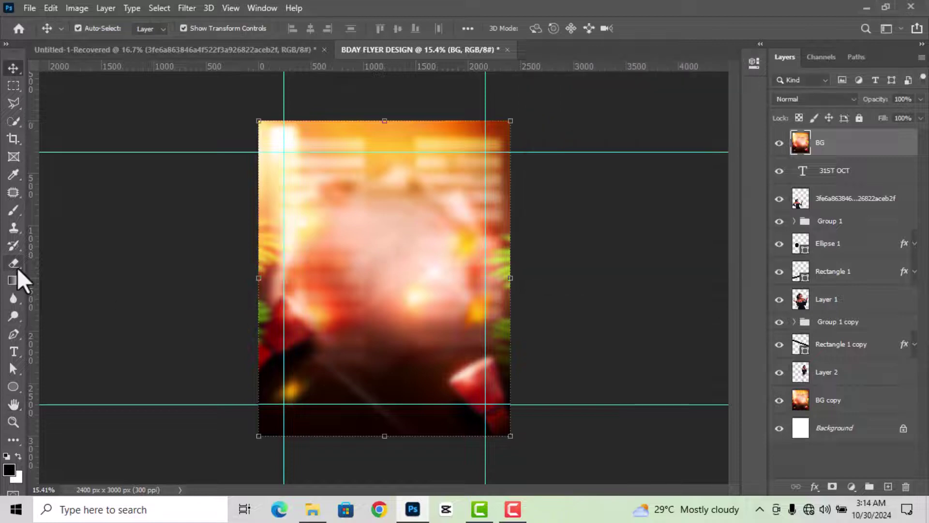
Step: Erase the blurred layer's centre to reveal the three models
click(13, 263)
scroll(403, 276, up, 1)
drag(377, 245, 371, 247)
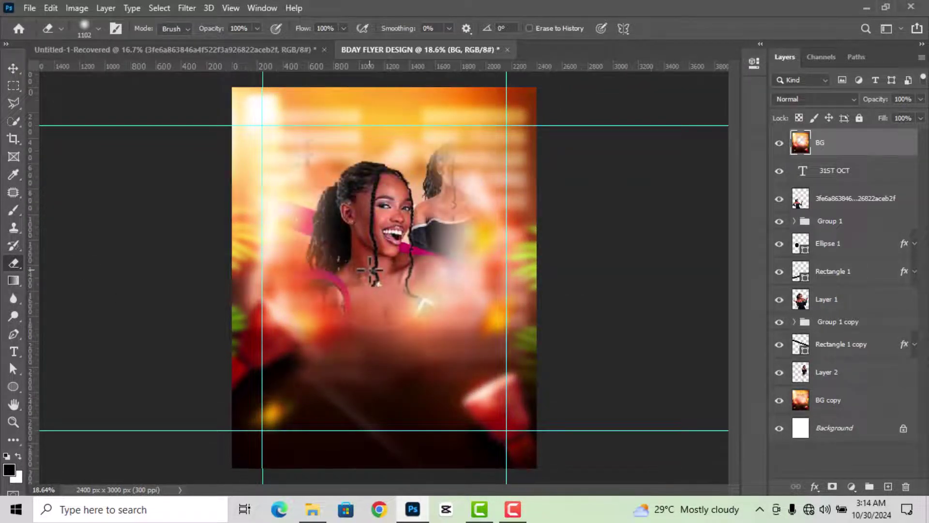
scroll(371, 248, down, 1)
mouse_move(369, 285)
mouse_down()
mouse_move(361, 309)
mouse_move(339, 290)
mouse_move(329, 203)
mouse_move(382, 264)
mouse_up()
scroll(360, 310, down, 1)
mouse_move(376, 228)
mouse_down()
mouse_move(422, 217)
mouse_move(426, 314)
mouse_move(401, 329)
mouse_move(373, 324)
mouse_move(413, 352)
mouse_move(363, 360)
mouse_move(360, 375)
mouse_up()
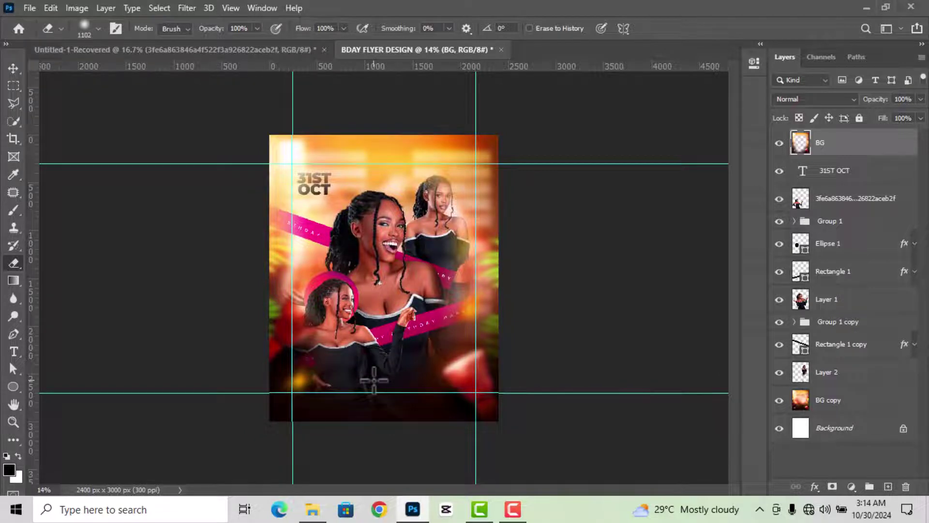
scroll(379, 285, up, 1)
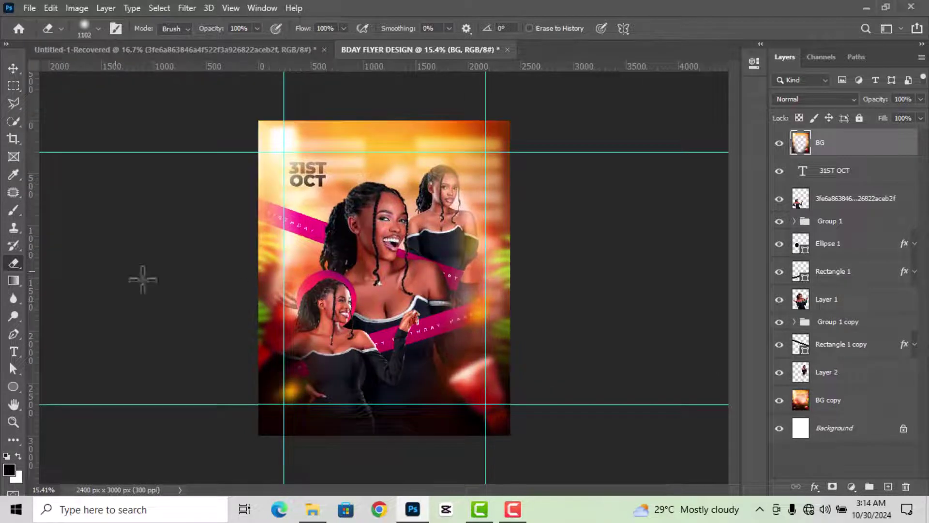
Step: Drag the Aa spark image from the flyer images folder onto the canvas
click(13, 70)
click(166, 232)
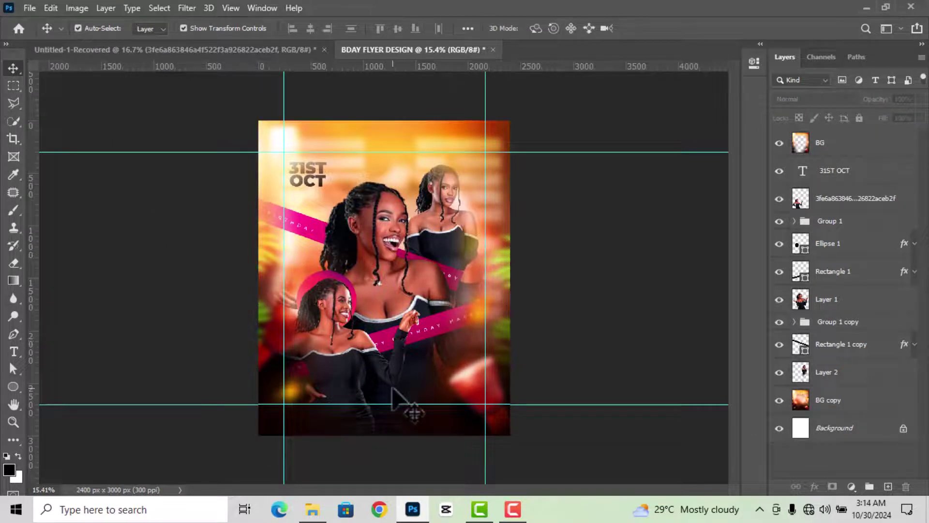
scroll(392, 387, up, 1)
click(314, 511)
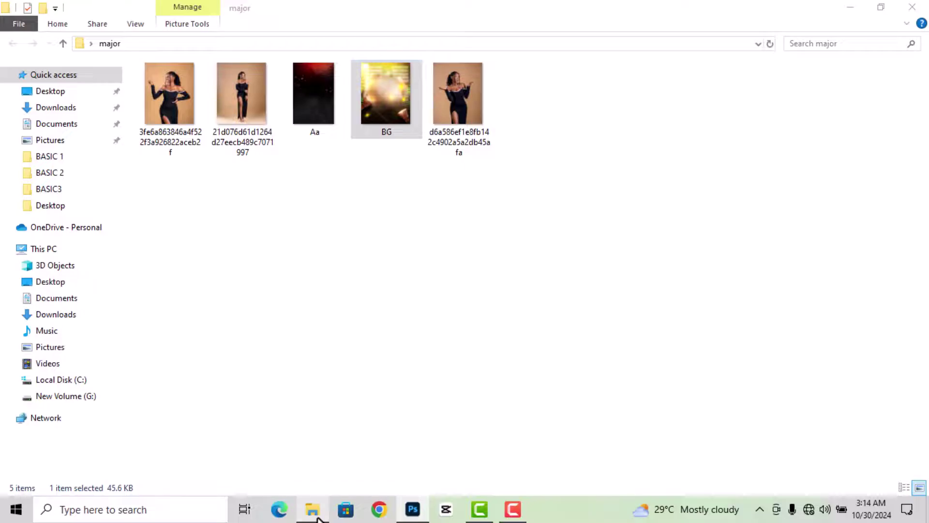
mouse_move(317, 97)
mouse_down()
mouse_move(394, 372)
mouse_move(382, 310)
mouse_move(340, 280)
mouse_up()
Step: Scale and centre the Aa spark image to cover the flyer, then commit the transform
key(ctrl+minus)
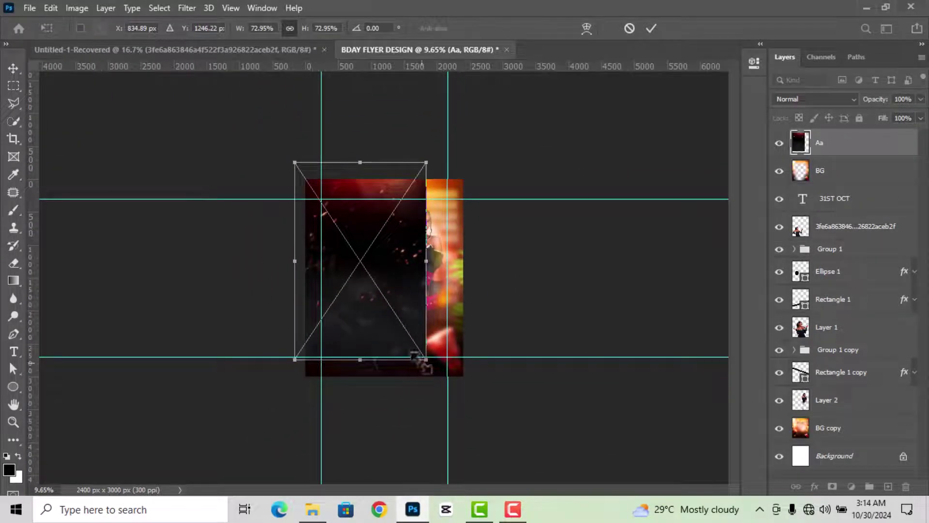
drag(426, 359, 484, 389)
drag(435, 317, 435, 326)
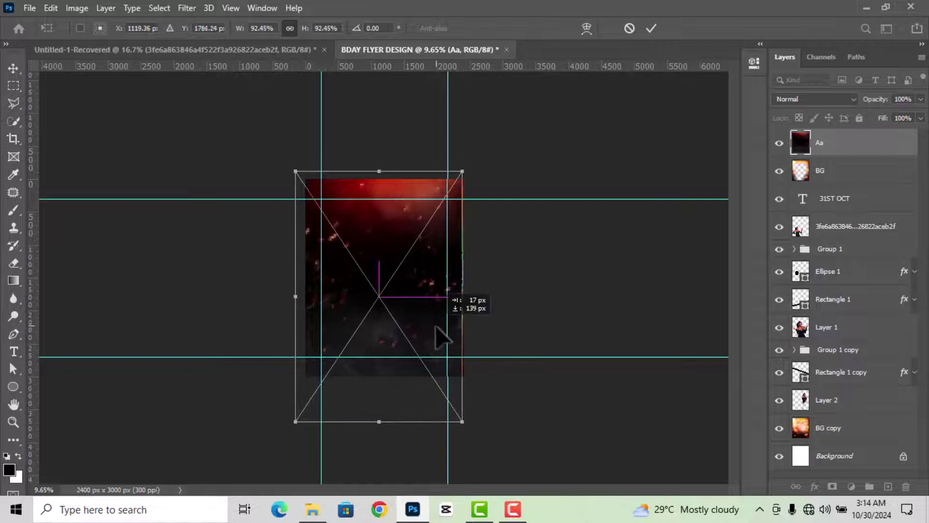
click(651, 28)
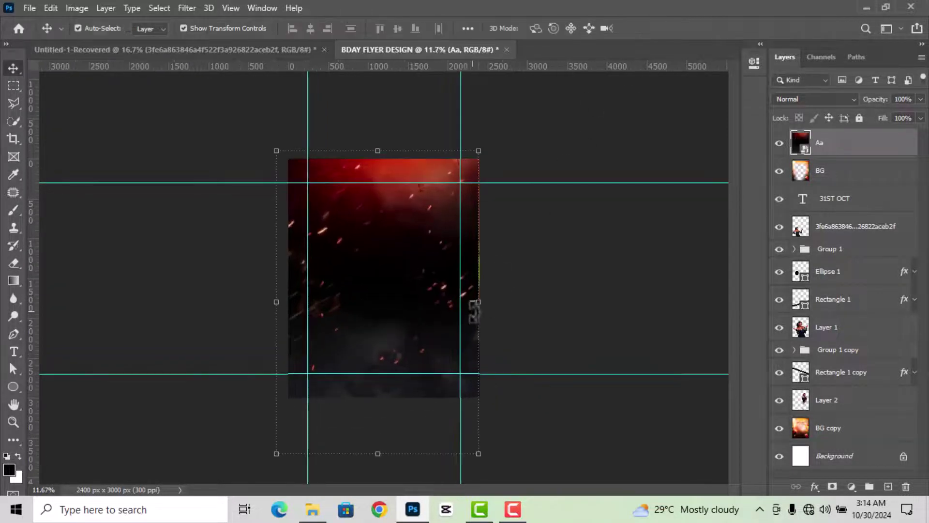
Step: Rasterize the Aa layer and bring up its blend modes to choose Screen
right_click(834, 148)
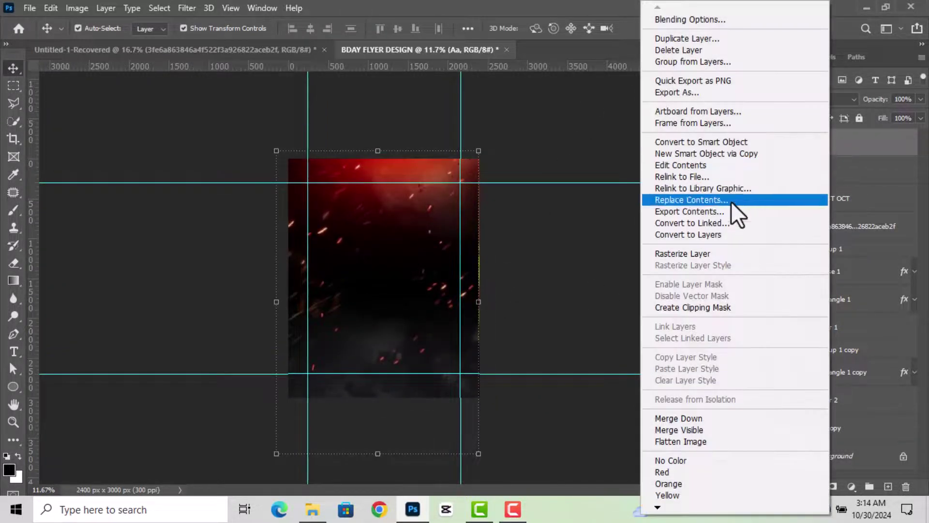
click(703, 254)
click(831, 99)
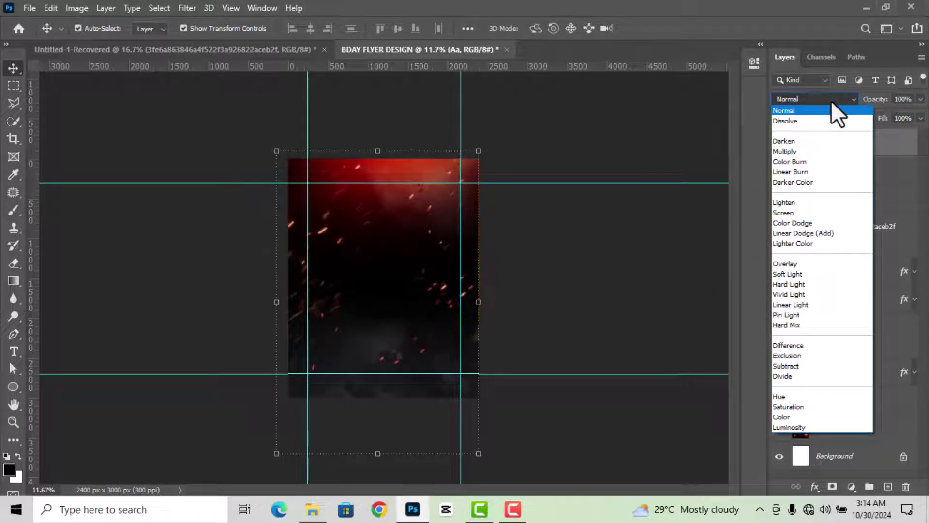
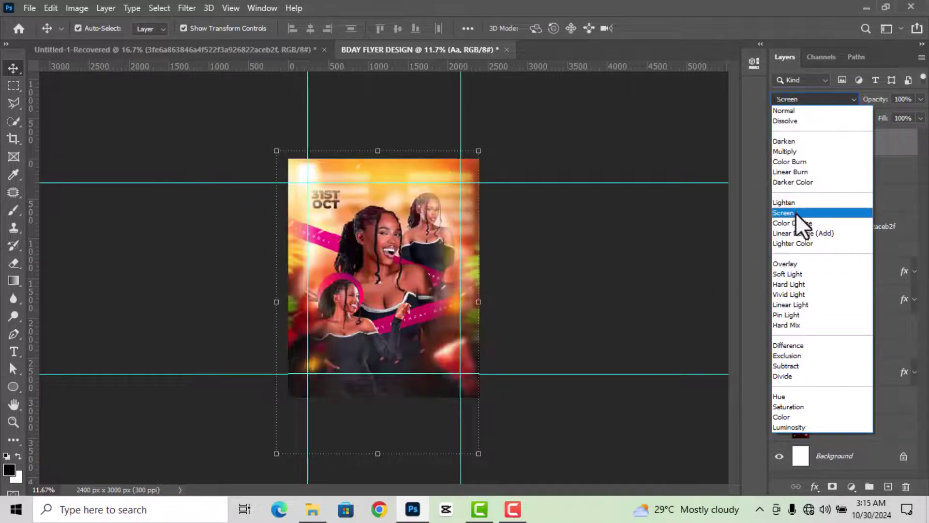
Step: Keep the Aa overlay in Screen mode and erase it across the flyer's bottom strip
click(795, 213)
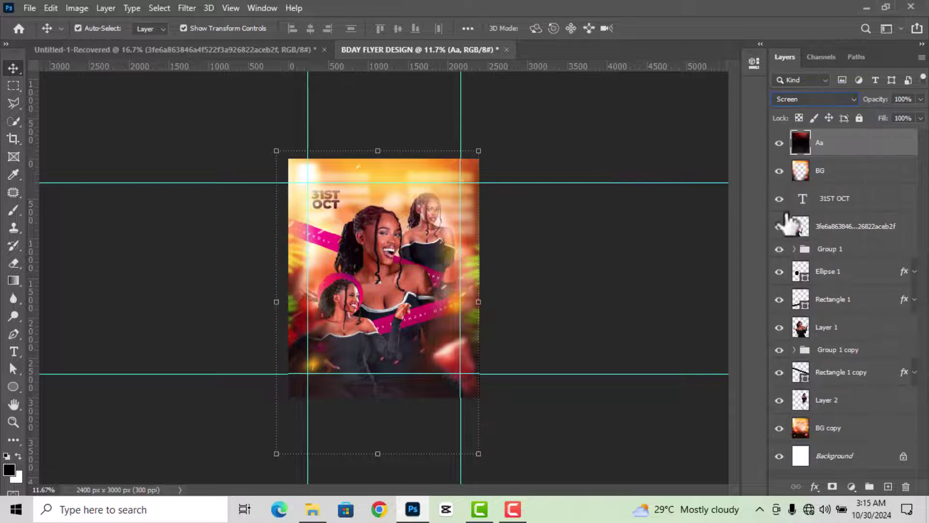
click(562, 304)
scroll(460, 378, up, 1)
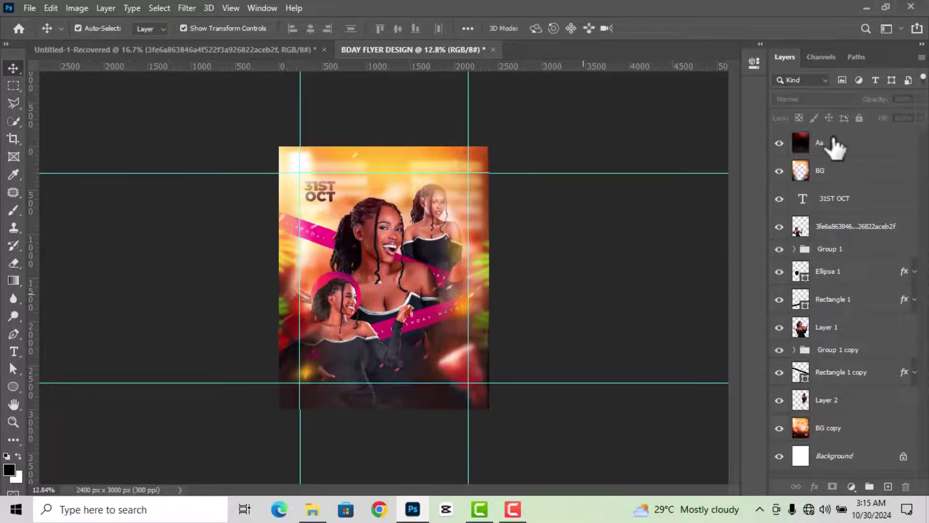
click(825, 144)
click(14, 263)
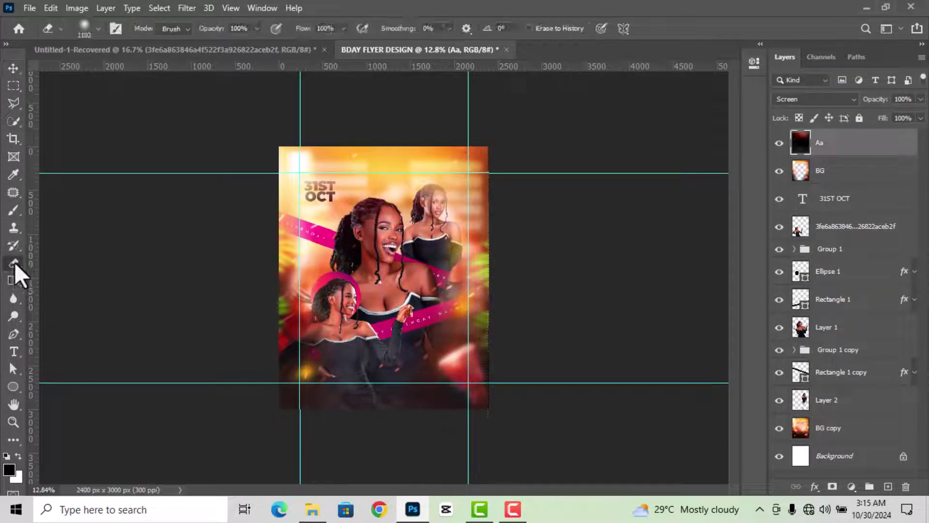
drag(412, 406, 300, 404)
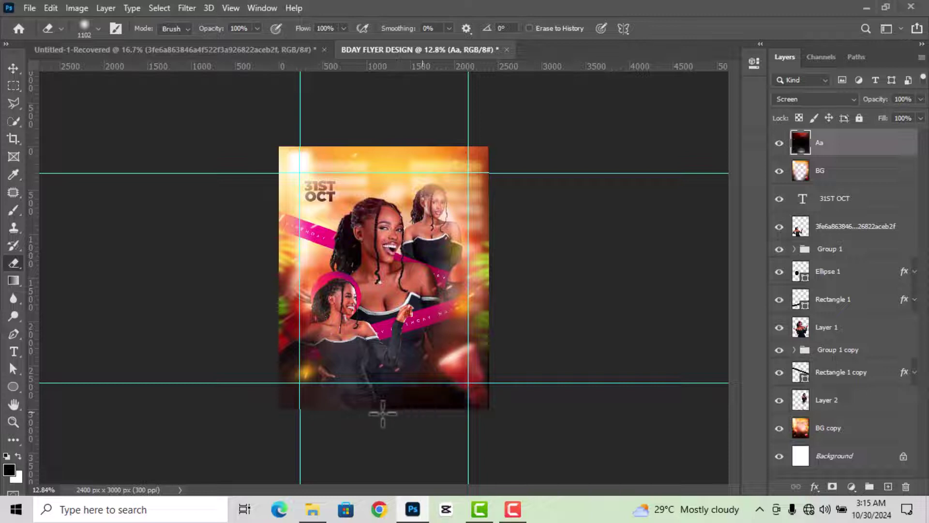
Step: Lock the Aa overlay layer
click(14, 68)
click(212, 283)
click(376, 242)
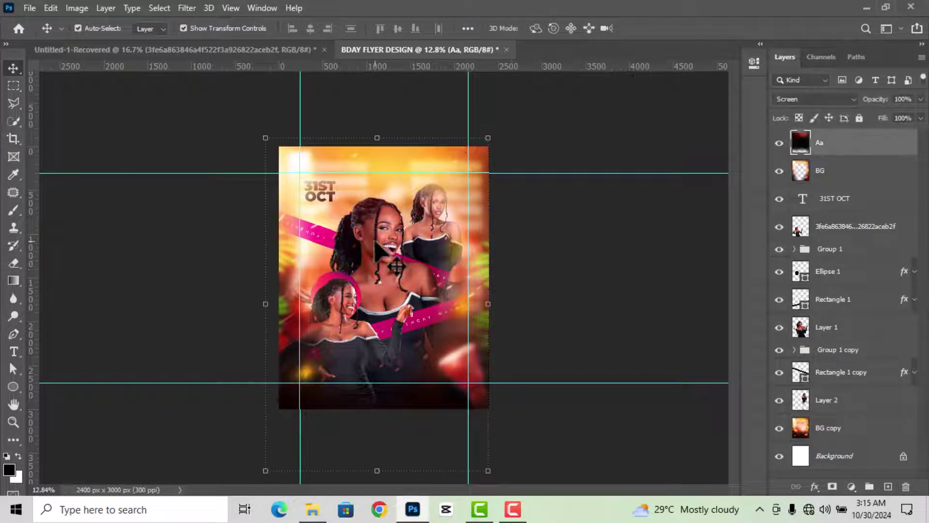
click(859, 118)
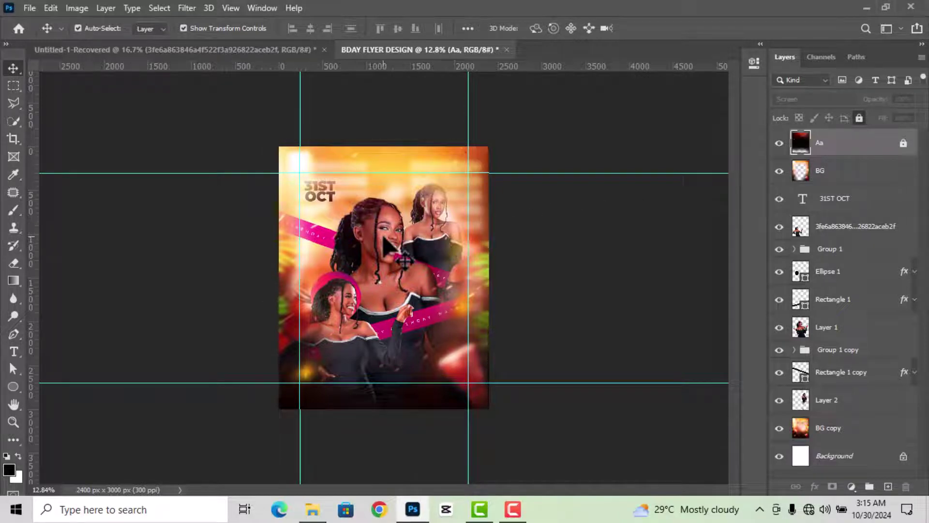
Step: Touch up Layer 1 and the long-named photo layer with the Eraser
click(370, 262)
click(13, 263)
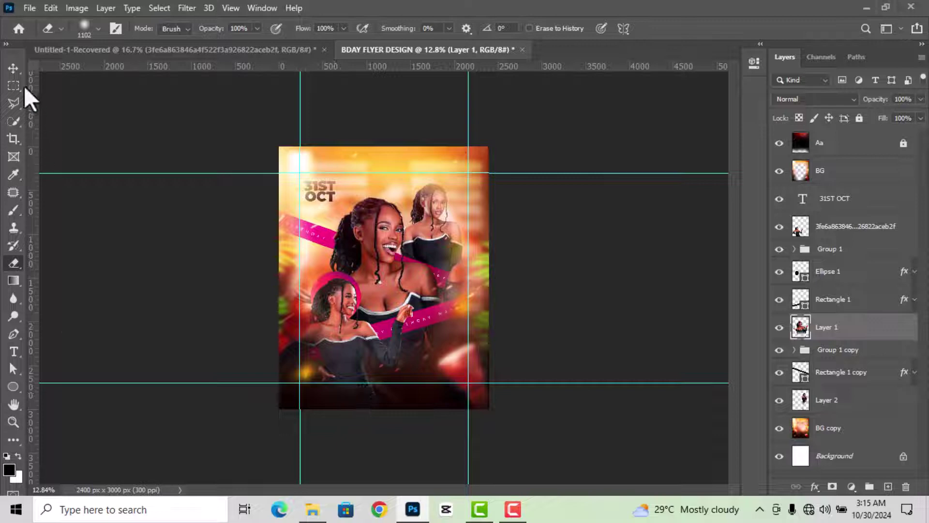
click(13, 68)
click(325, 404)
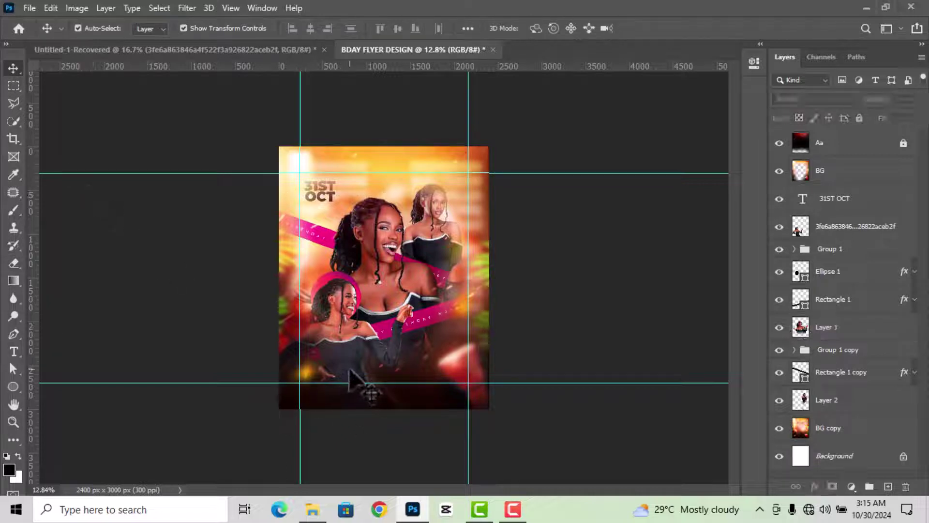
click(350, 372)
click(13, 262)
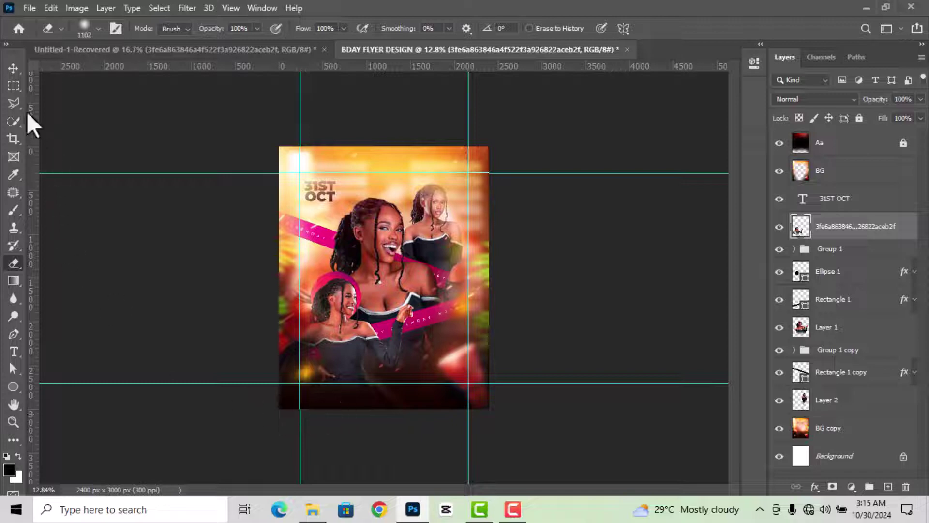
click(14, 68)
click(103, 201)
scroll(450, 374, up, 1)
scroll(459, 383, up, 1)
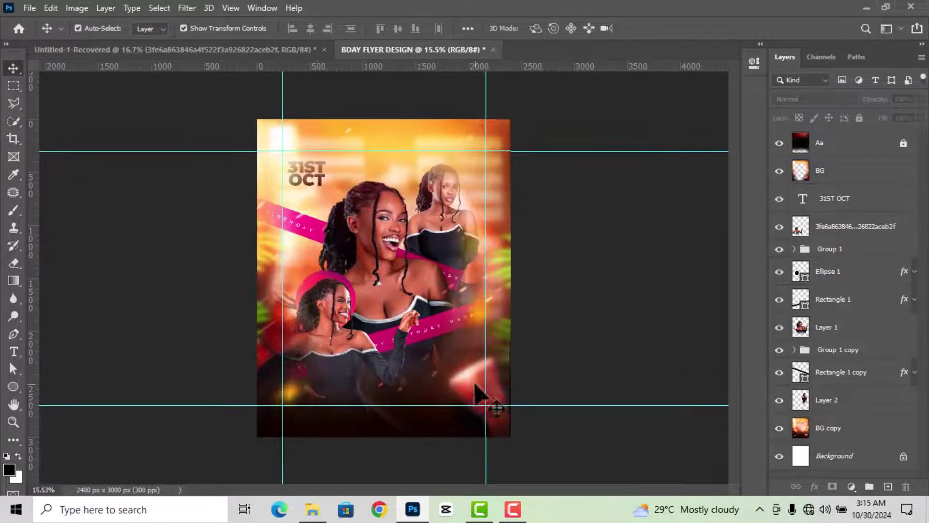
scroll(684, 328, up, 1)
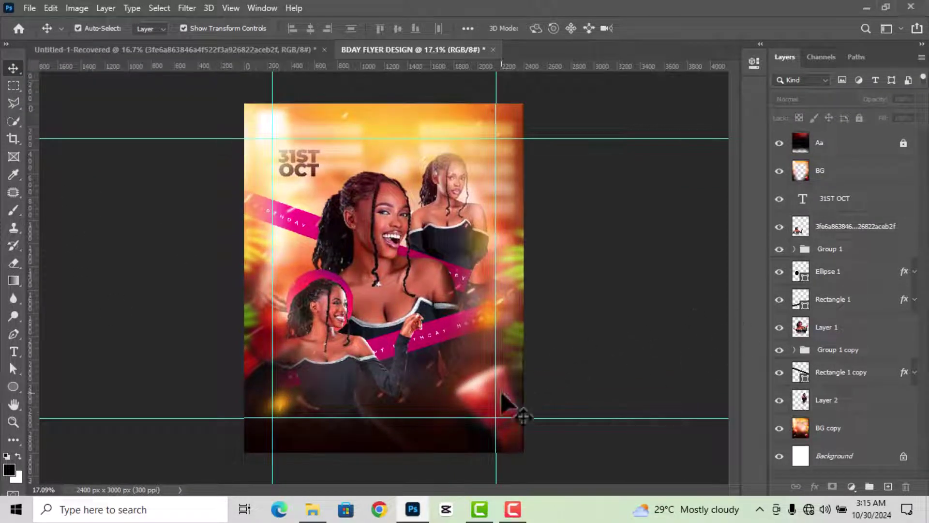
scroll(503, 399, up, 1)
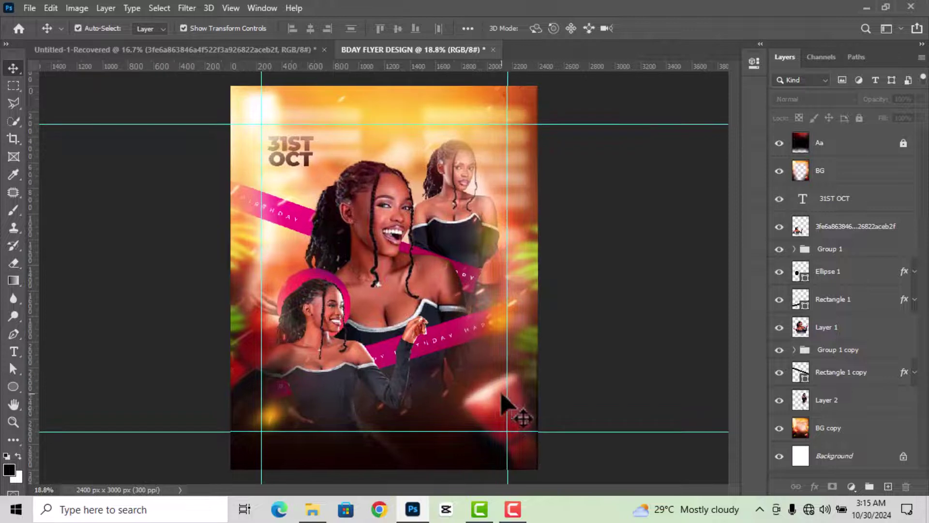
Step: Add a HAPPY text layer near the flyer's lower centre
click(13, 352)
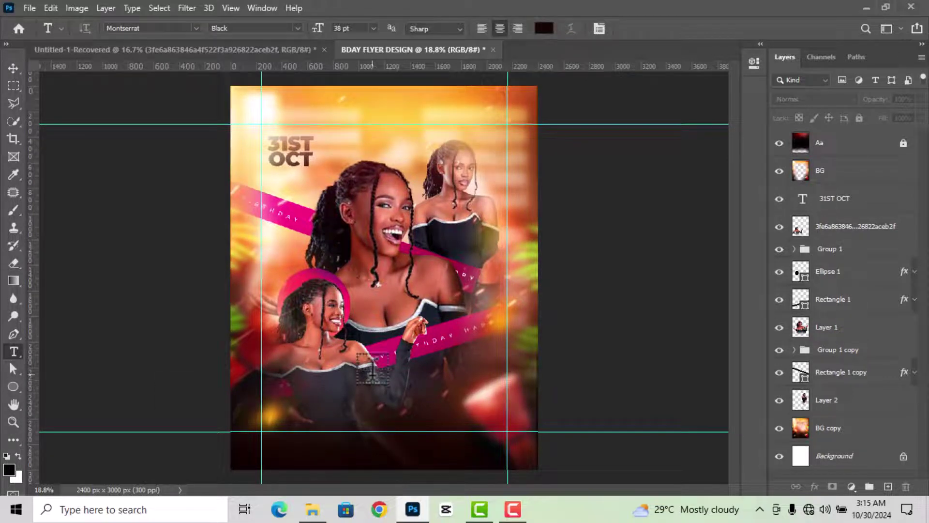
click(372, 371)
text(H)
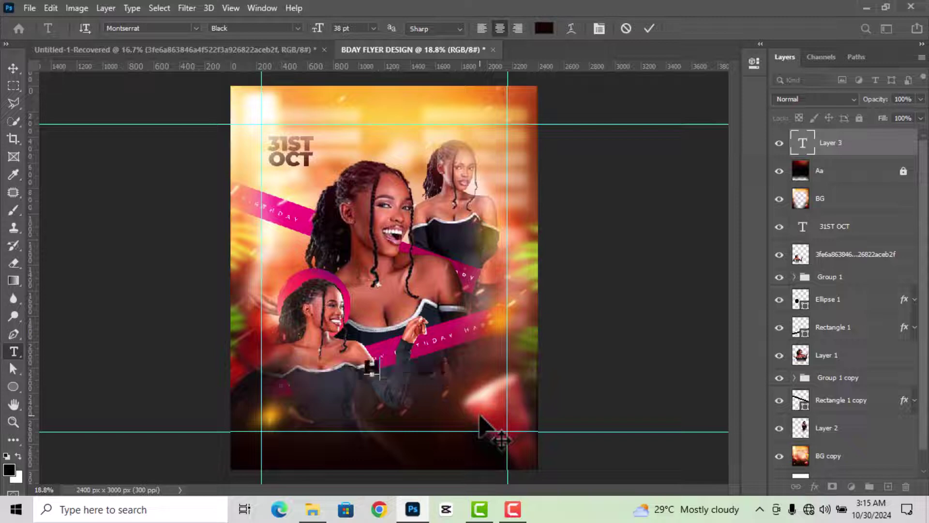
text(APPY)
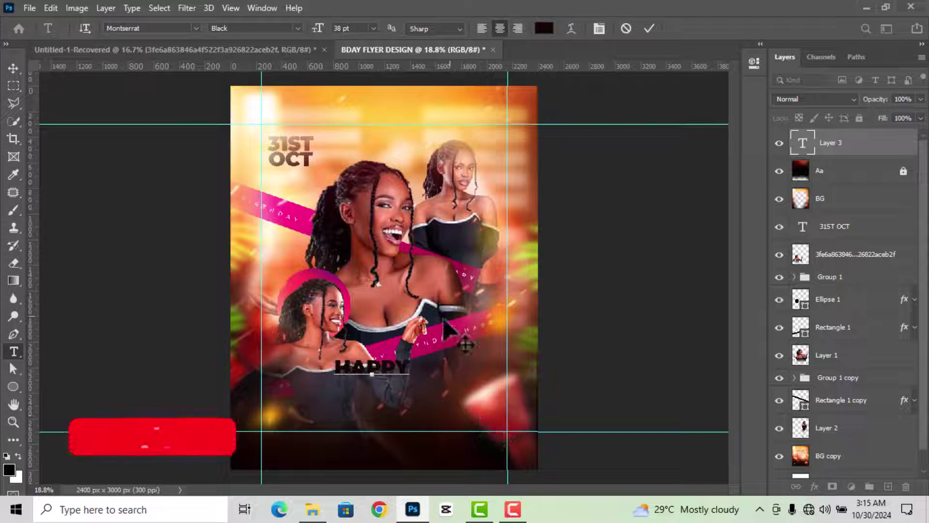
click(649, 28)
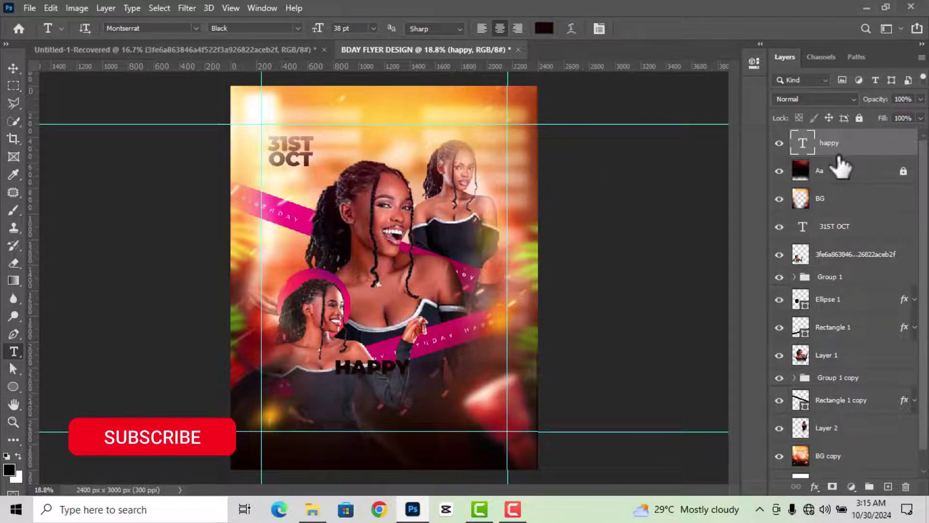
Step: Style the text as lowercase white 'Happy' in the Autography script font
double_click(802, 143)
click(763, 67)
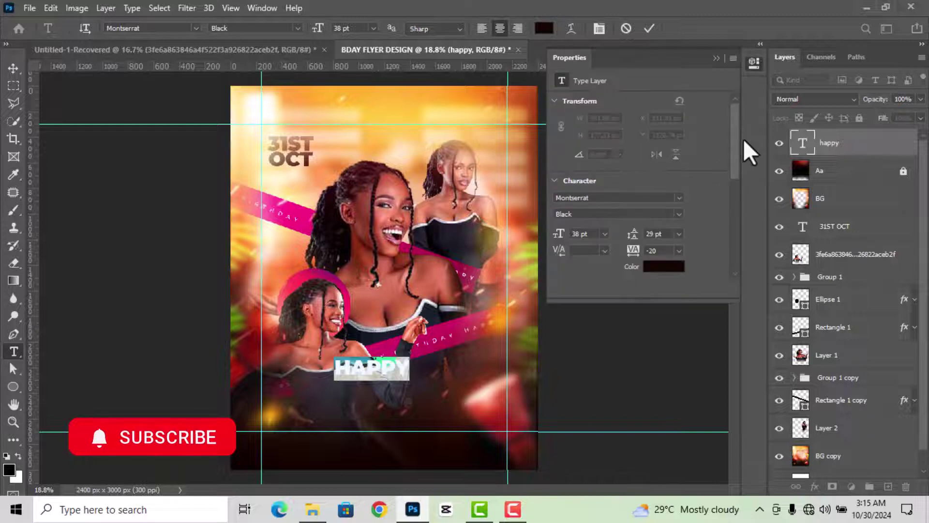
drag(735, 162, 736, 229)
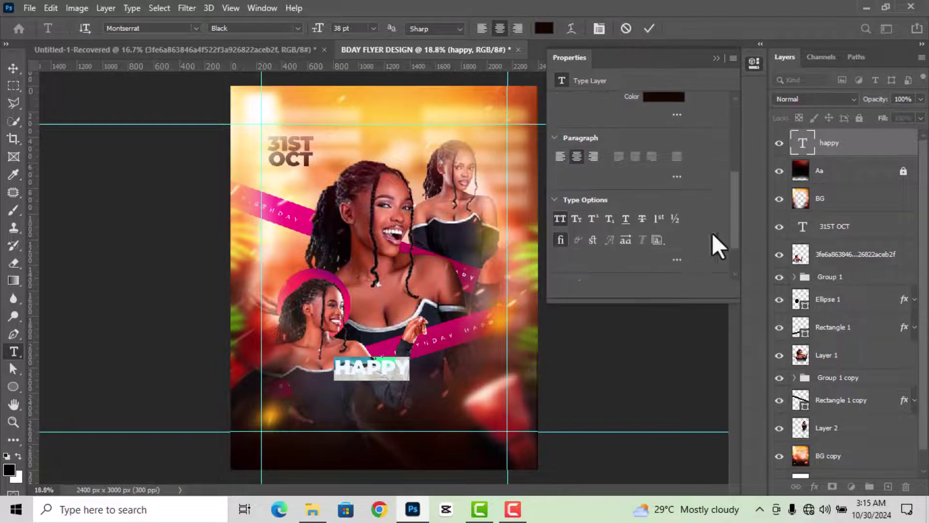
click(560, 219)
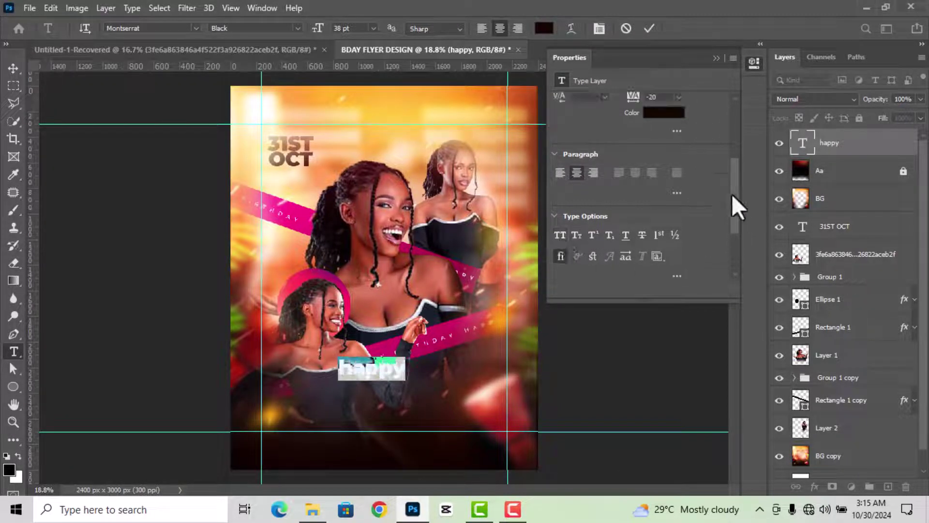
scroll(702, 199, up, 5)
click(678, 202)
drag(684, 188, 549, 176)
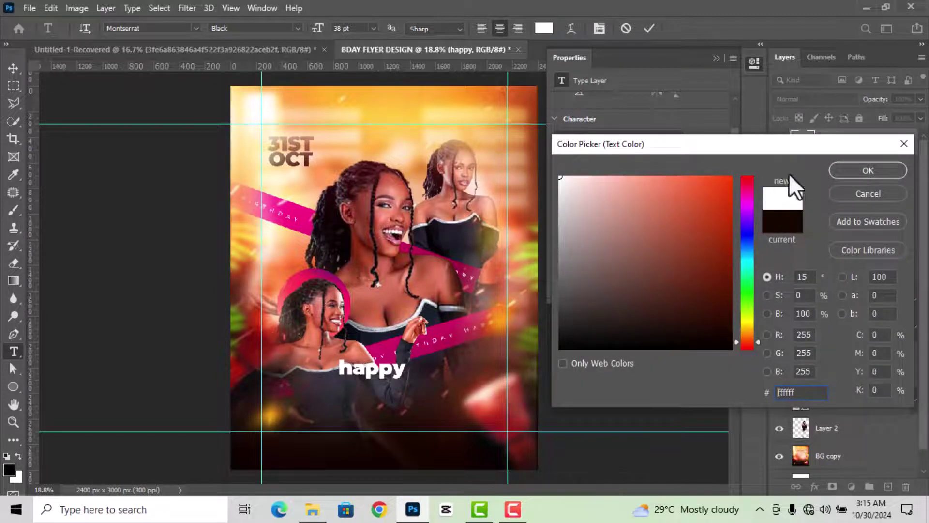
key(Return)
scroll(734, 181, up, 3)
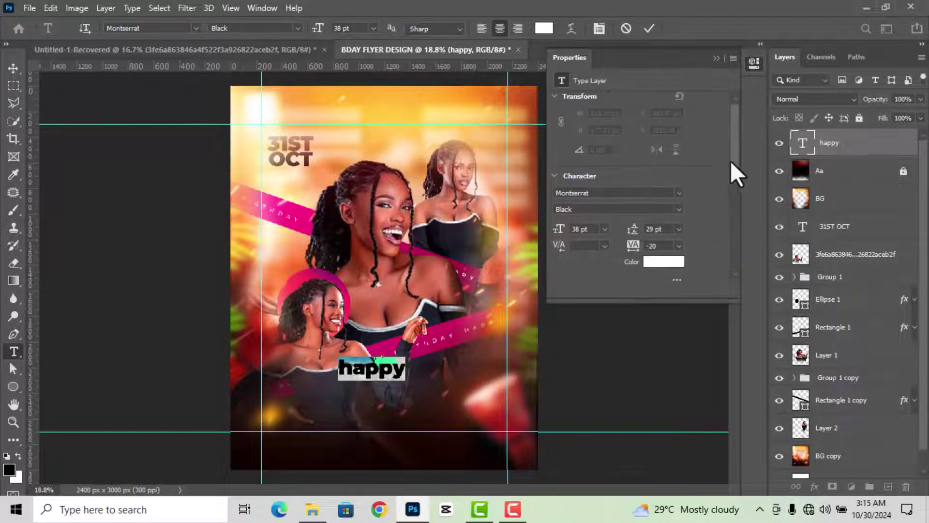
click(678, 196)
click(706, 249)
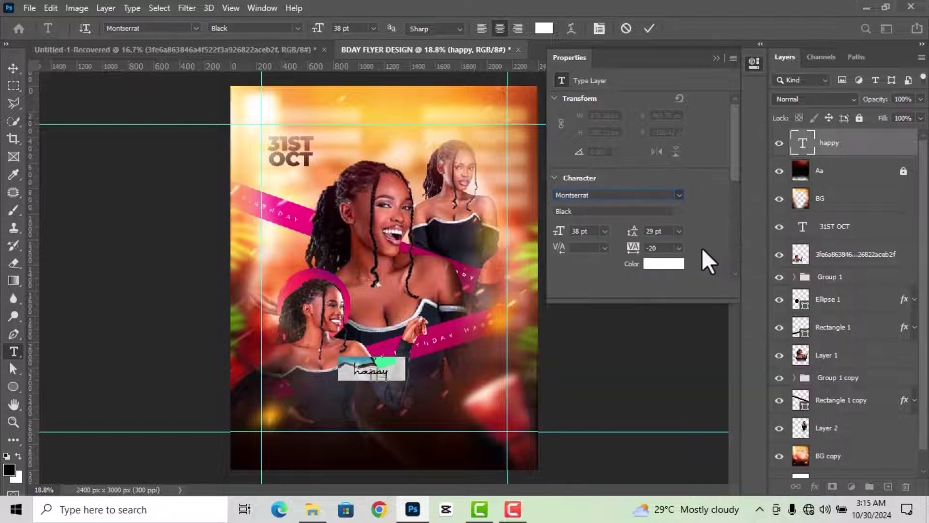
click(753, 63)
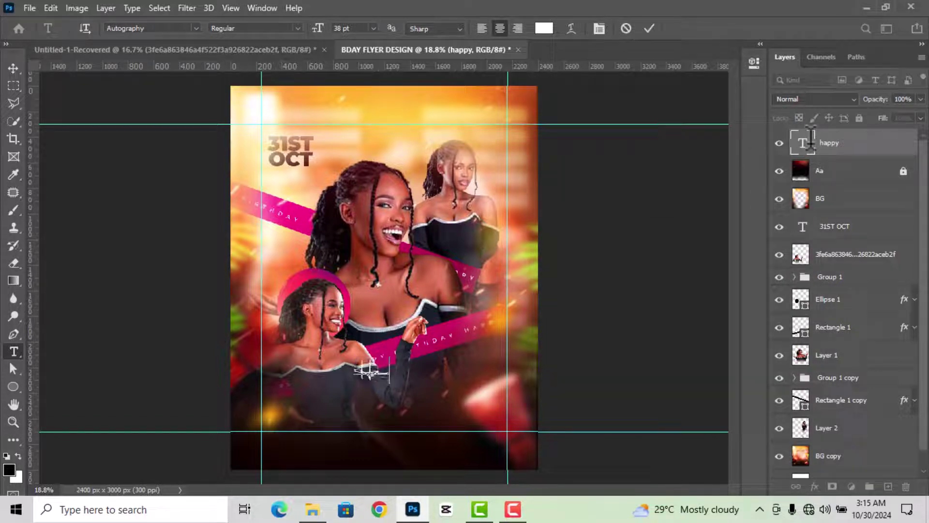
click(649, 29)
Step: Enlarge the Happy text and Alt-drag a copy directly below it
click(13, 70)
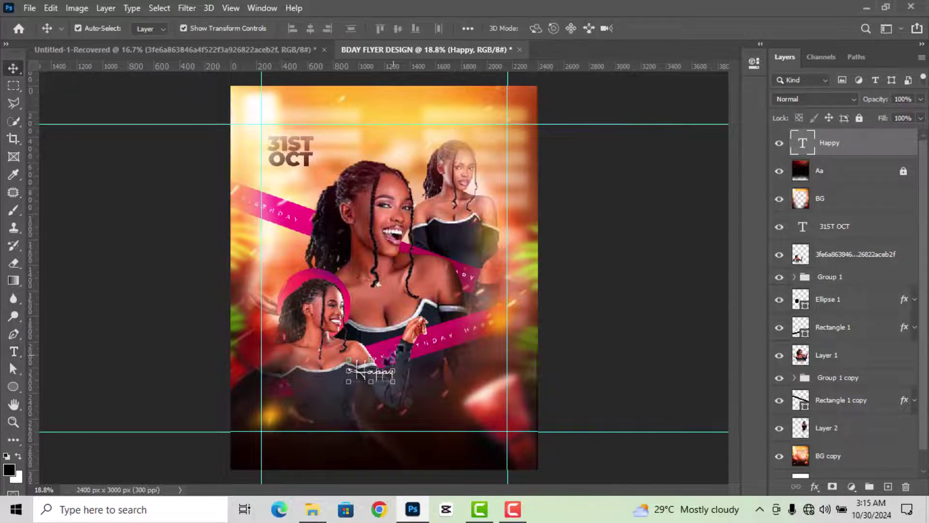
drag(393, 382, 431, 400)
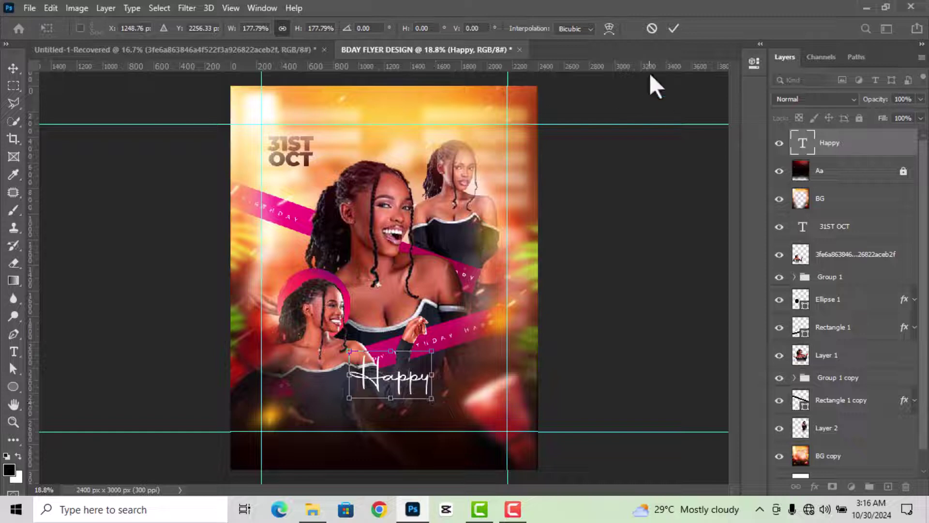
click(673, 28)
scroll(577, 209, down, 2)
scroll(473, 352, down, 1)
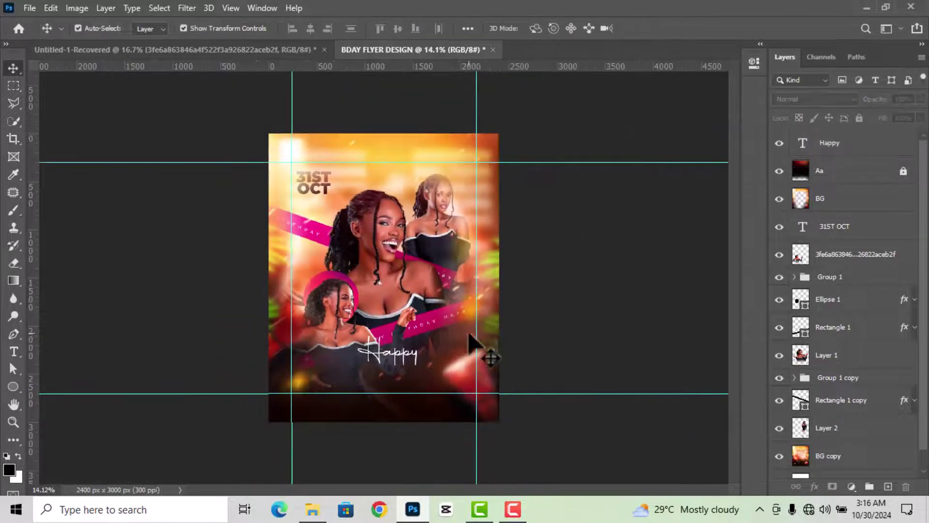
scroll(463, 373, up, 1)
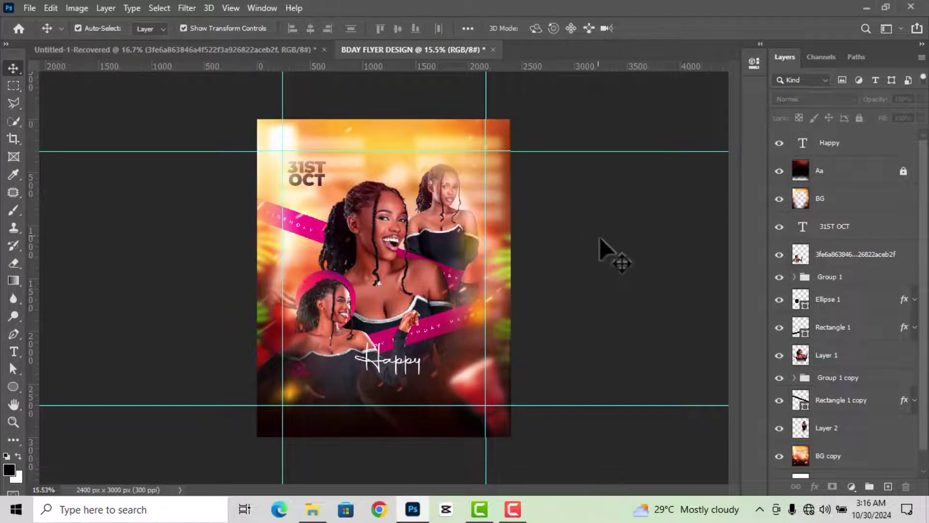
scroll(419, 449, up, 1)
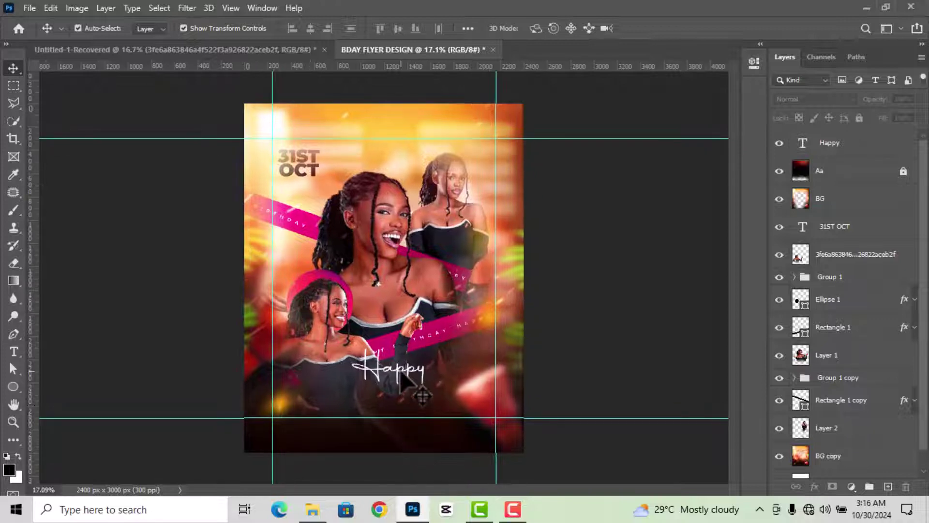
click(401, 375)
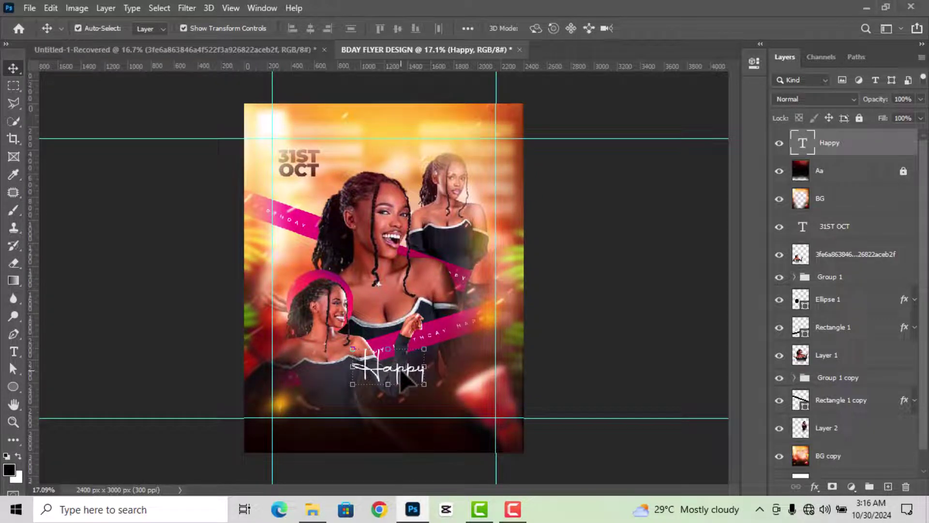
drag(402, 377, 403, 394)
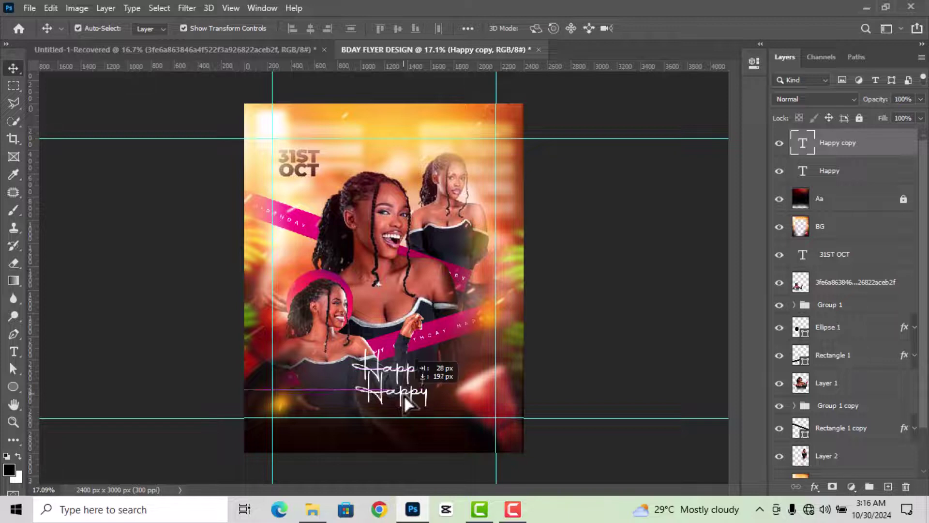
Step: Change the copy's text to 'B' in Montserrat Black
double_click(802, 144)
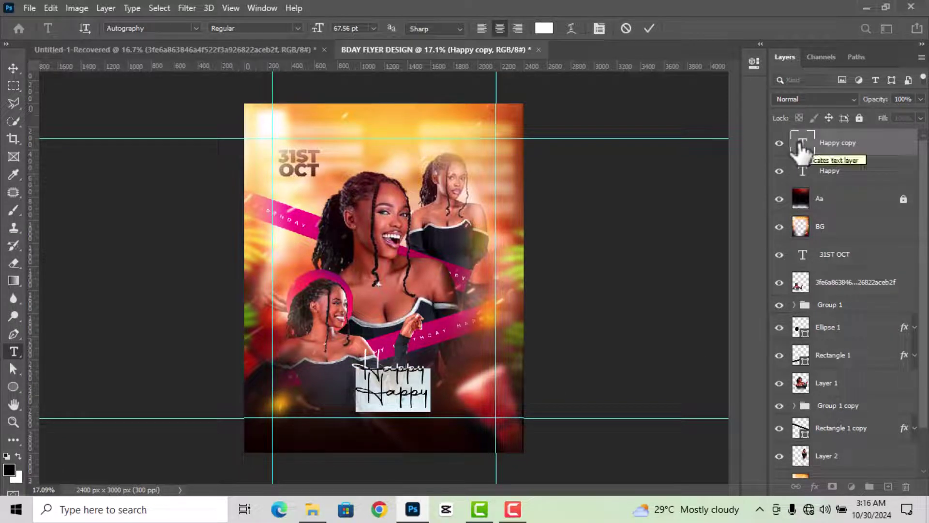
text(B)
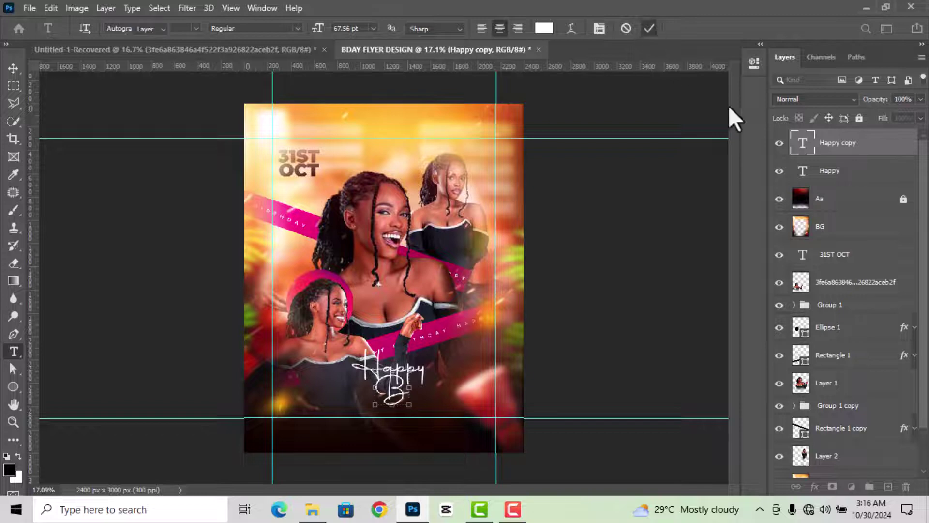
double_click(804, 145)
click(755, 63)
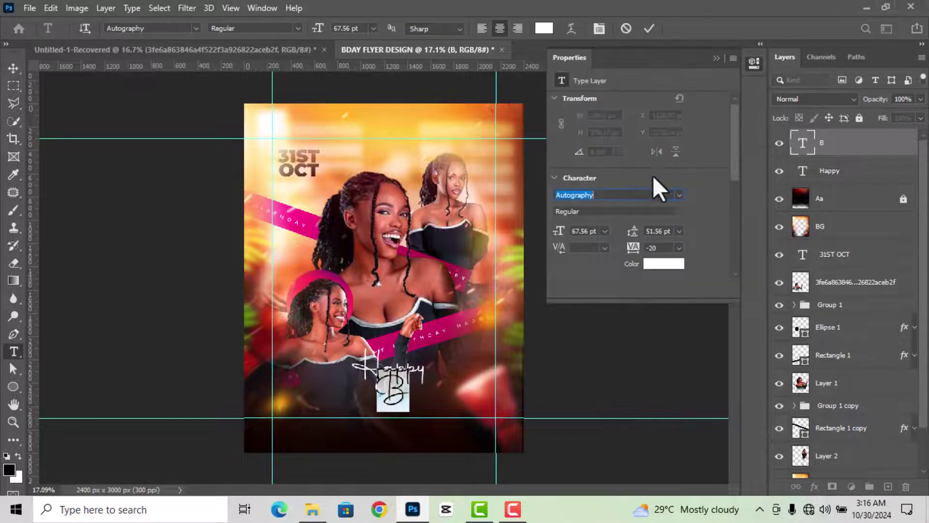
click(679, 195)
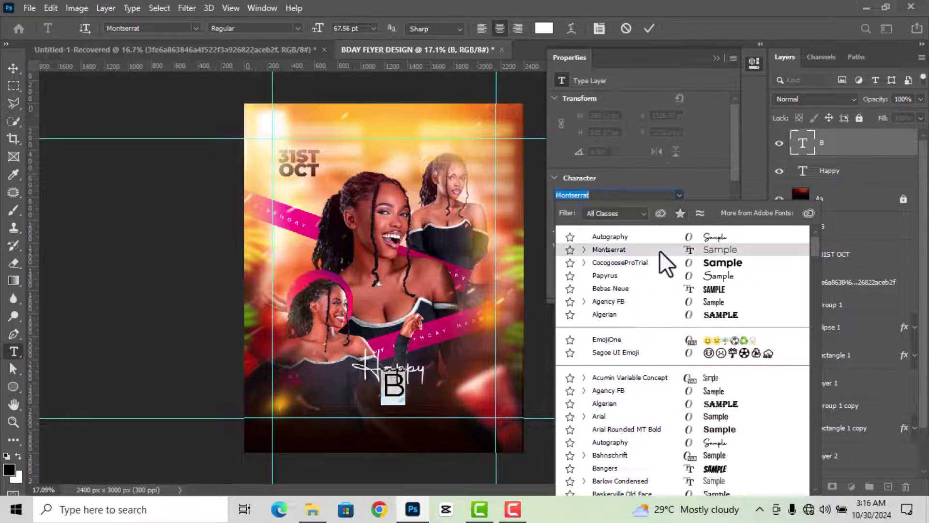
click(660, 251)
click(679, 211)
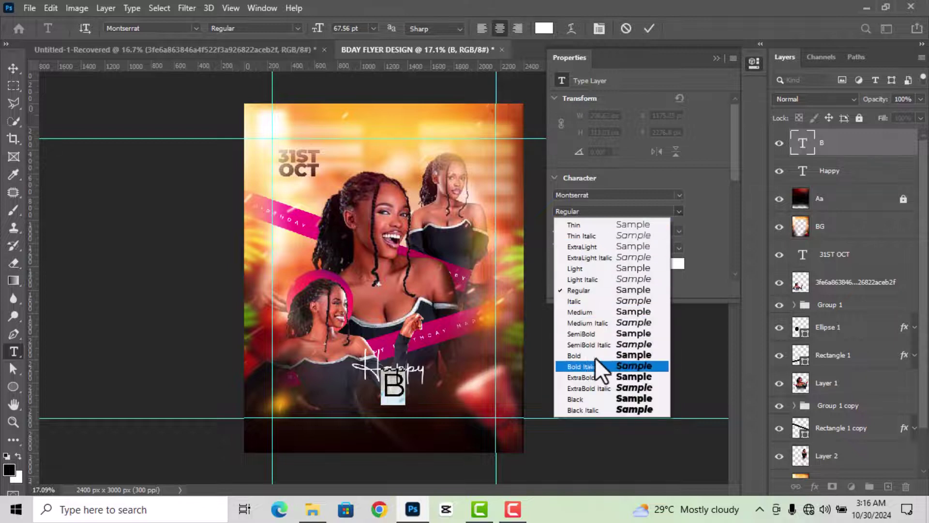
click(587, 399)
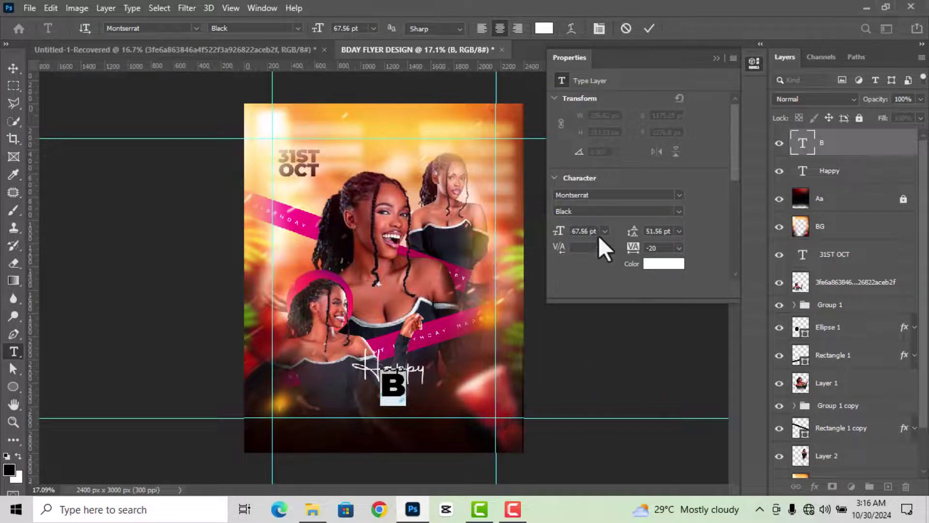
Step: Set the B's font size to 100 pt
click(605, 231)
click(595, 230)
text(60)
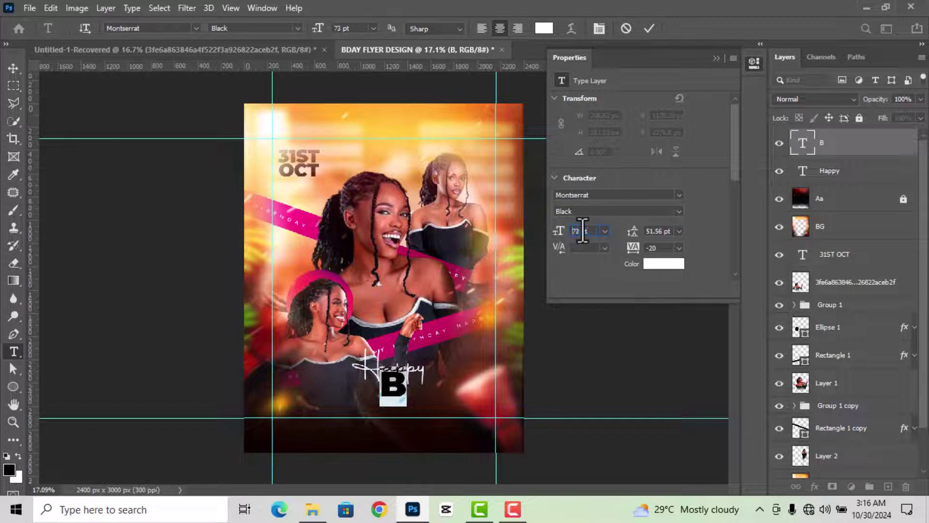
key(Return)
text(90)
key(Return)
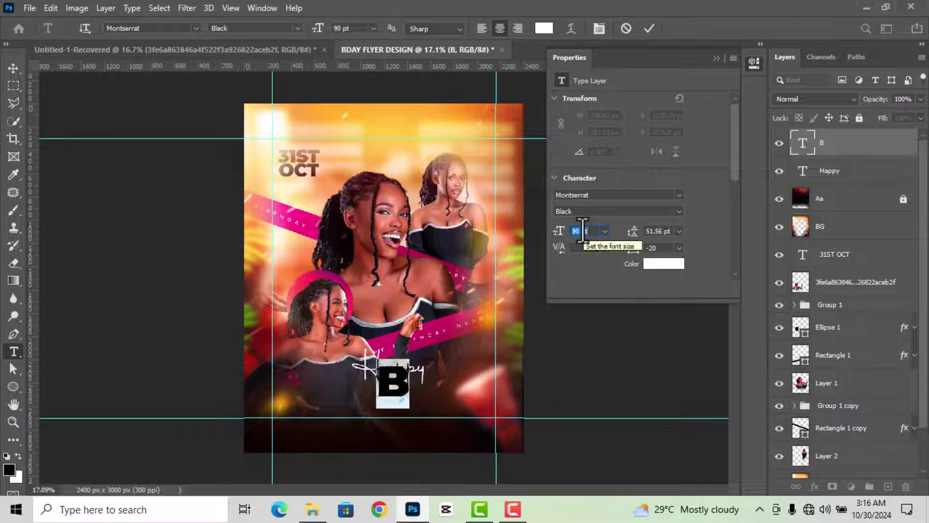
text(100)
key(Return)
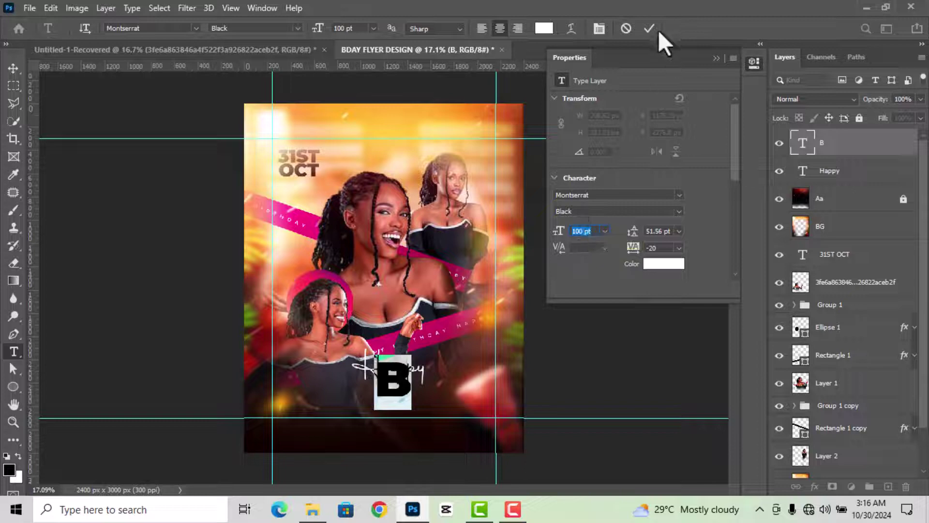
click(649, 28)
Step: Move the B down and left beneath Happy, adjusting Happy slightly
key(v)
click(753, 62)
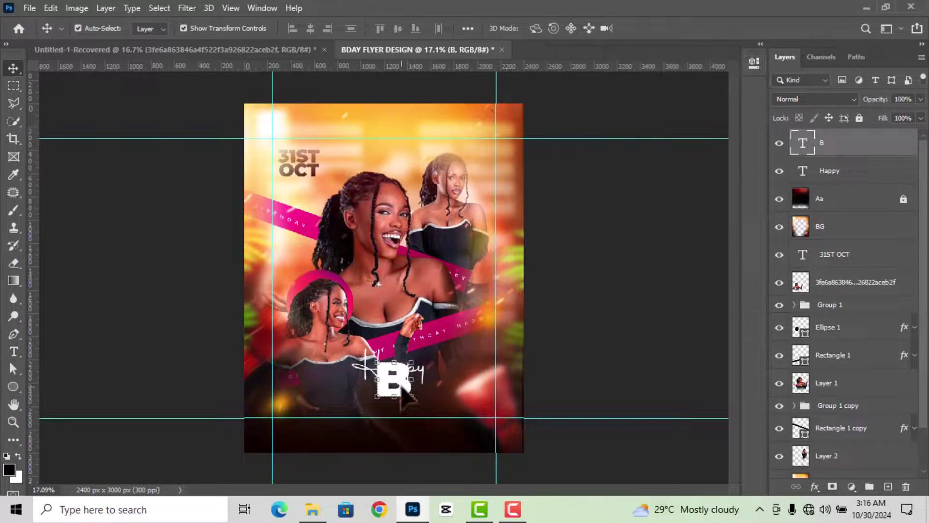
mouse_move(401, 390)
mouse_down()
mouse_move(344, 409)
mouse_move(354, 409)
mouse_up()
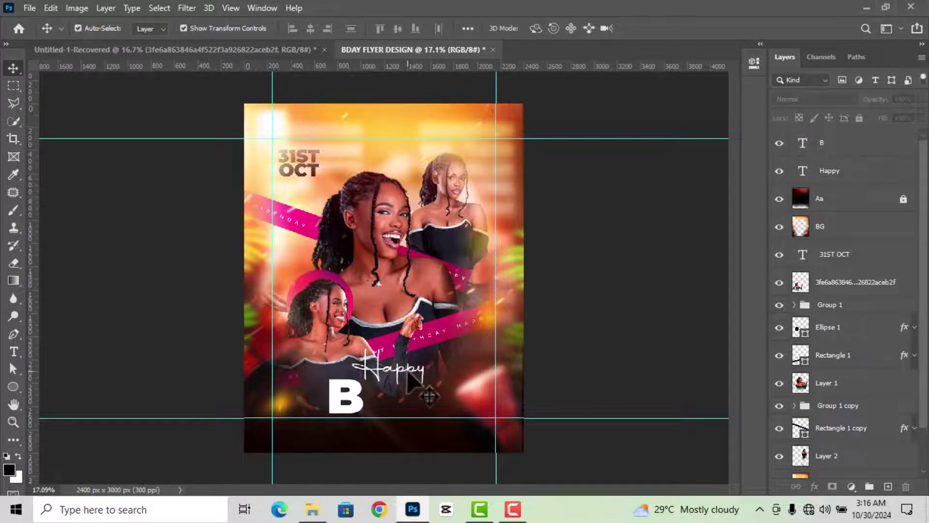
drag(406, 372, 400, 382)
scroll(387, 286, up, 1)
Step: Give the B a drop shadow (opacity 70, distance 45, size 65)
click(358, 414)
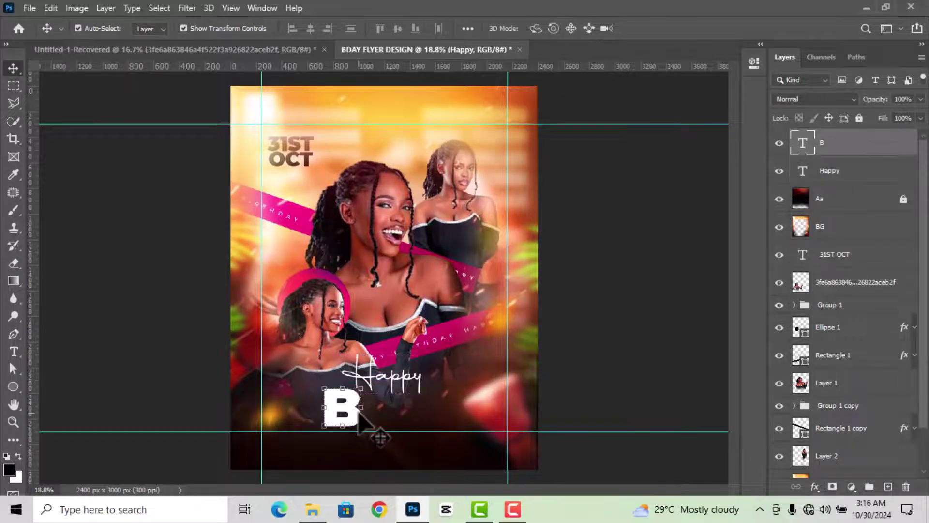
click(815, 486)
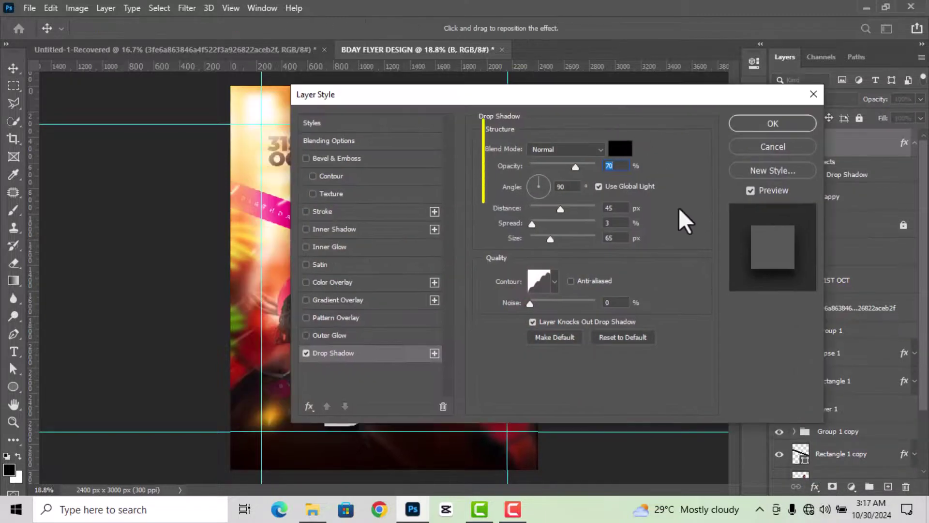
click(780, 127)
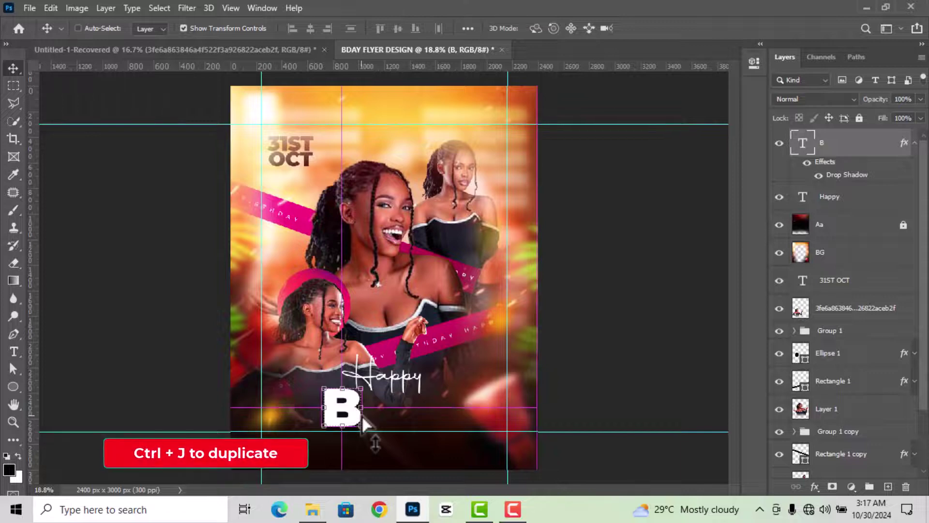
Step: Duplicate the B into a 'D' placed just to its right
key(ctrl+j)
drag(364, 424, 394, 424)
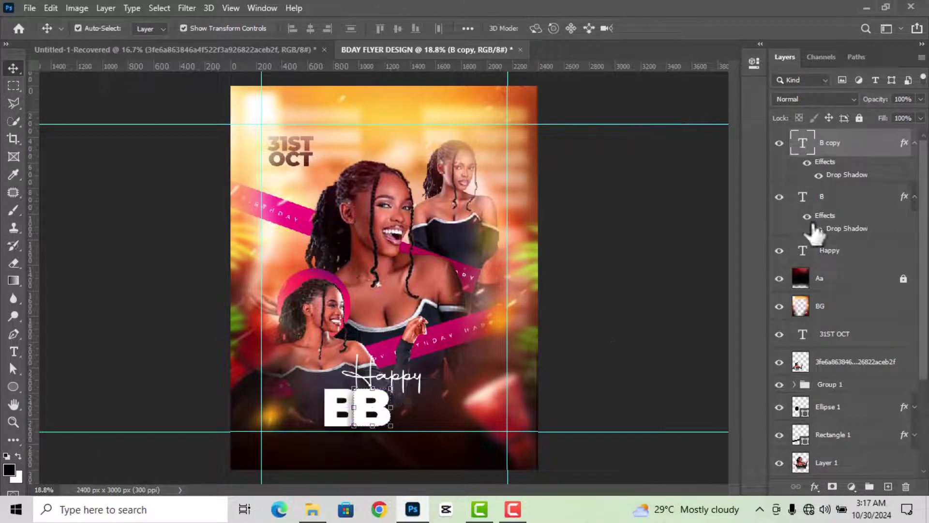
double_click(801, 144)
text(D)
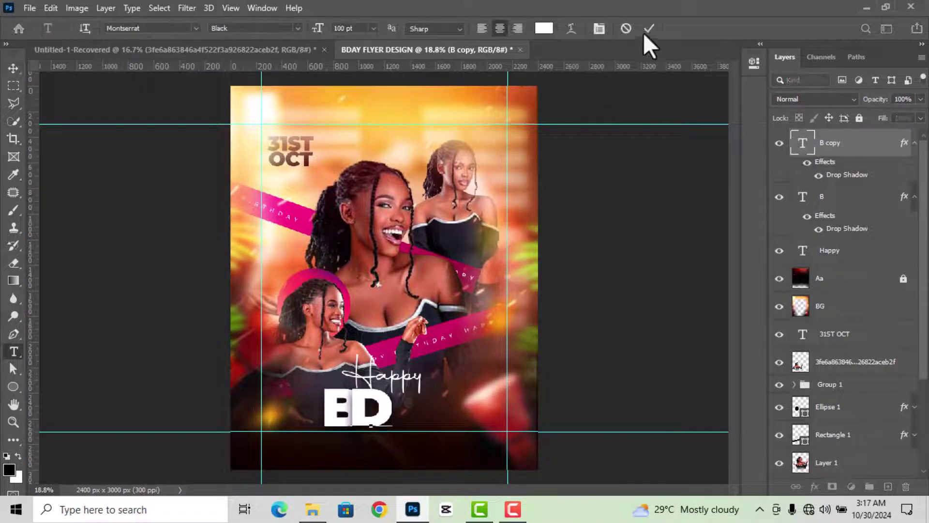
key(ctrl+Return)
key(v)
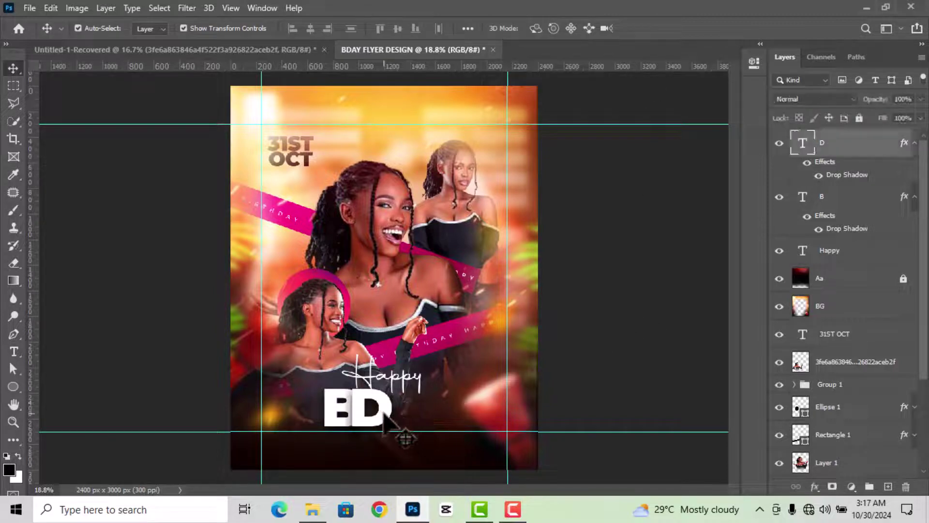
drag(387, 416, 392, 416)
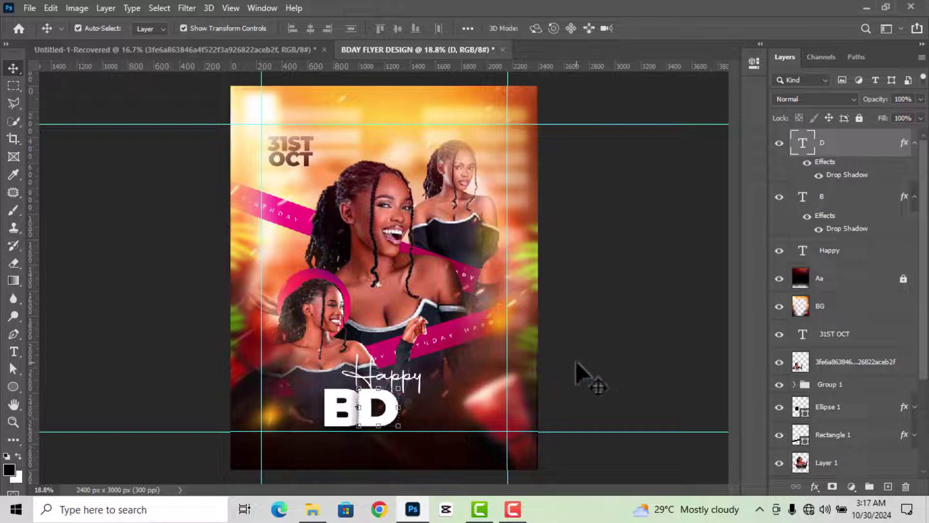
Step: Duplicate the D into an 'A' placed to its right
key(ctrl+j)
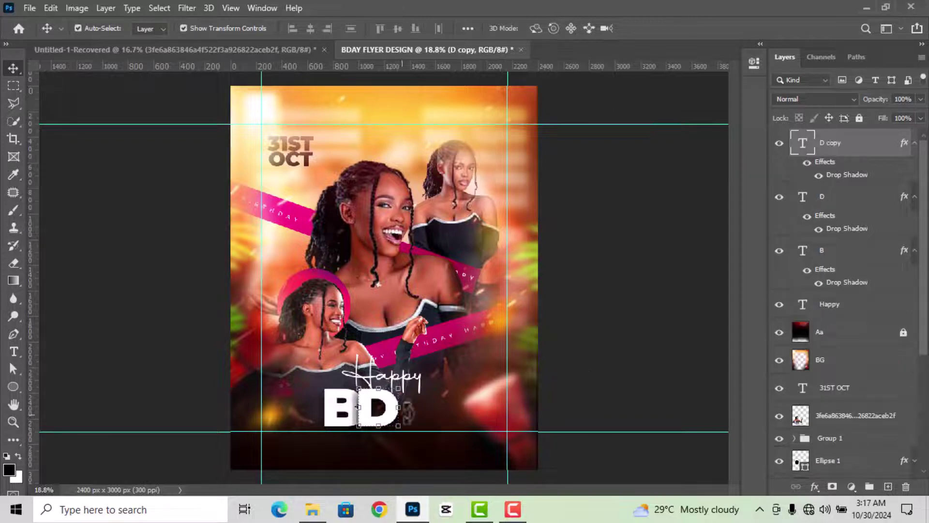
drag(383, 420, 408, 419)
double_click(803, 143)
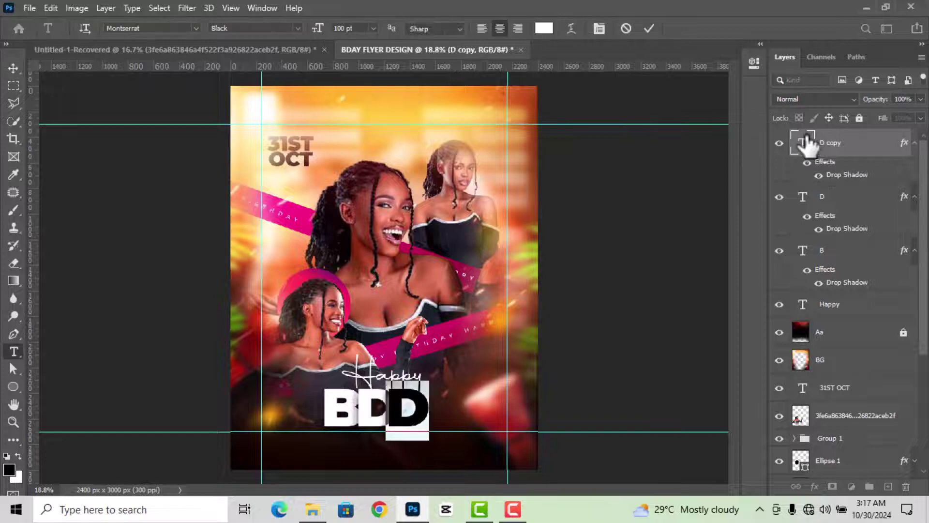
text(A)
click(649, 28)
key(v)
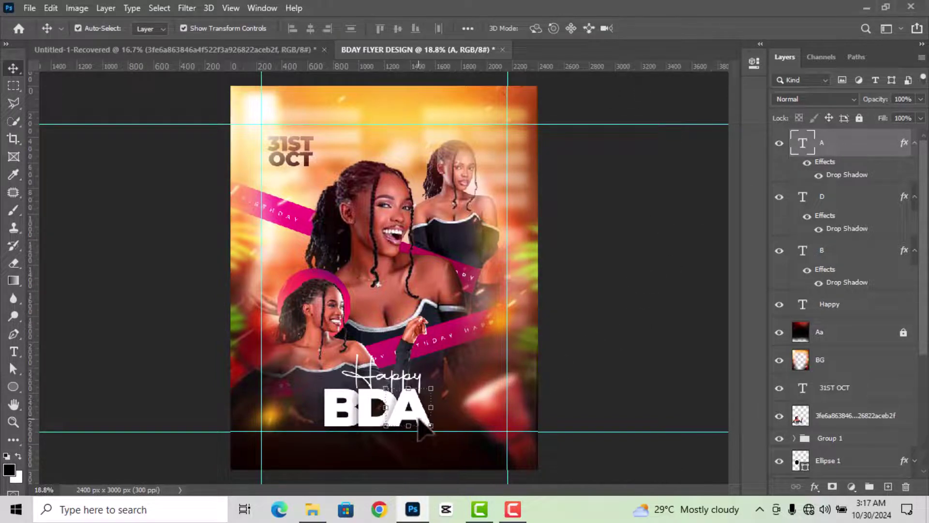
Step: Duplicate the A and change the copy to 'Y' right of A, completing BDAY
key(ctrl+j)
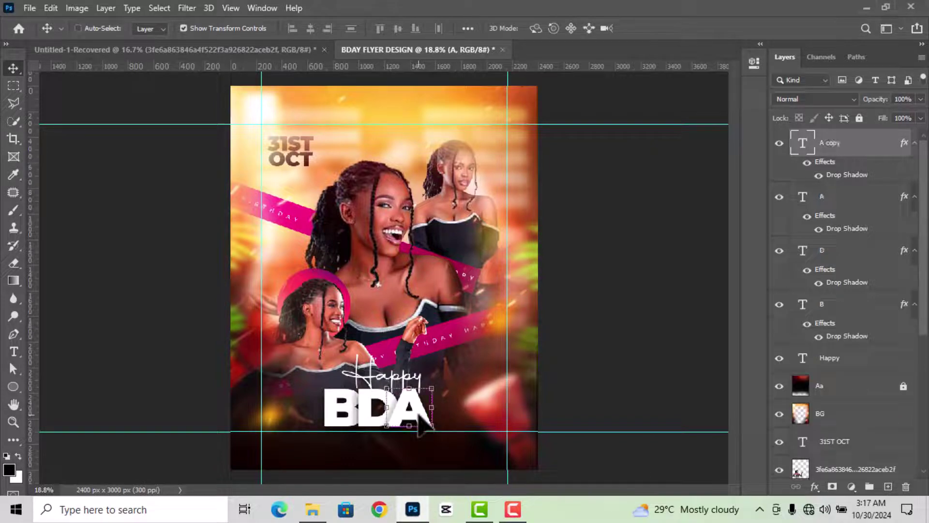
drag(420, 421, 447, 424)
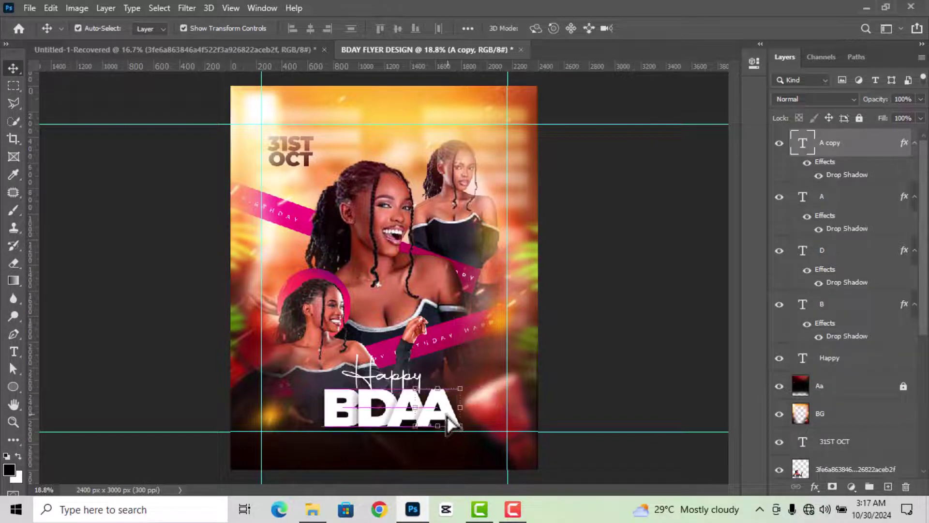
double_click(803, 148)
text(Y)
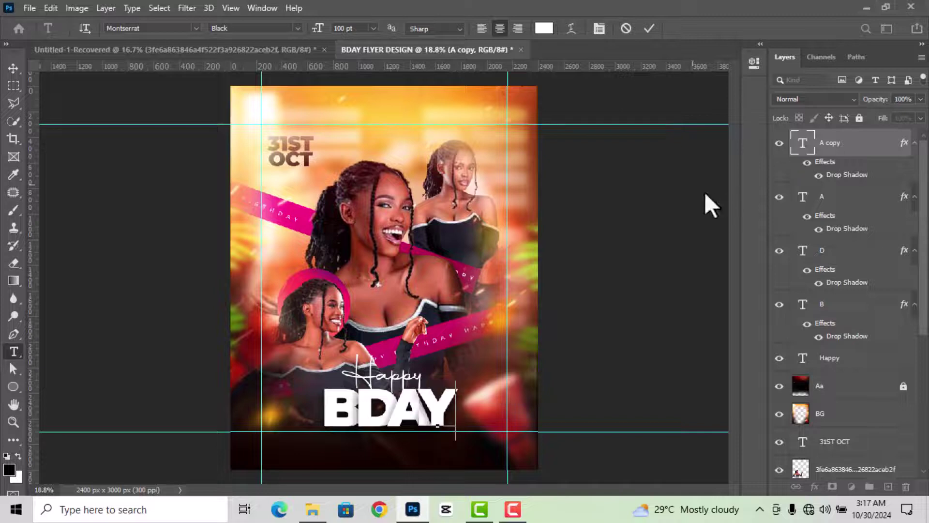
click(651, 28)
key(v)
click(624, 327)
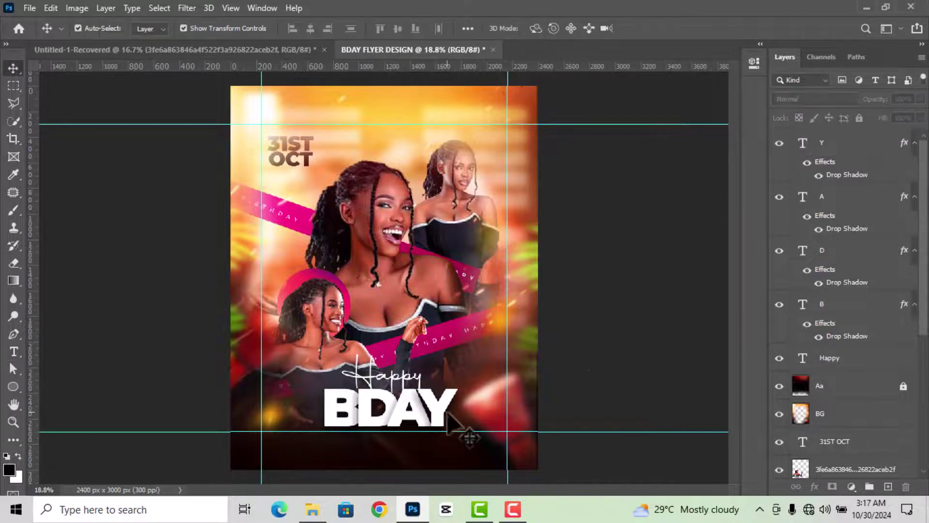
click(441, 412)
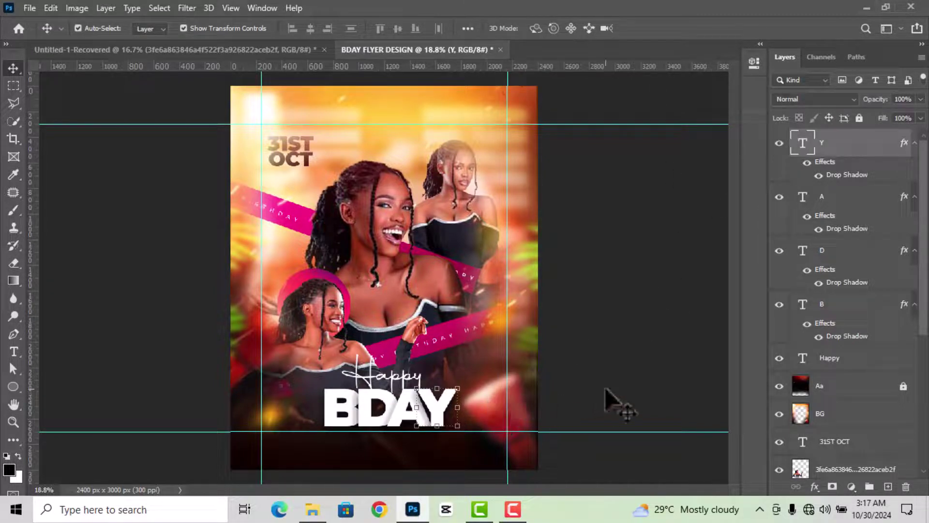
click(624, 375)
Step: Type 'HAPPY BIRTHDAY TO YOU' plus the celebrant's name below BDAY, fixing a typo
scroll(600, 373, up, 2)
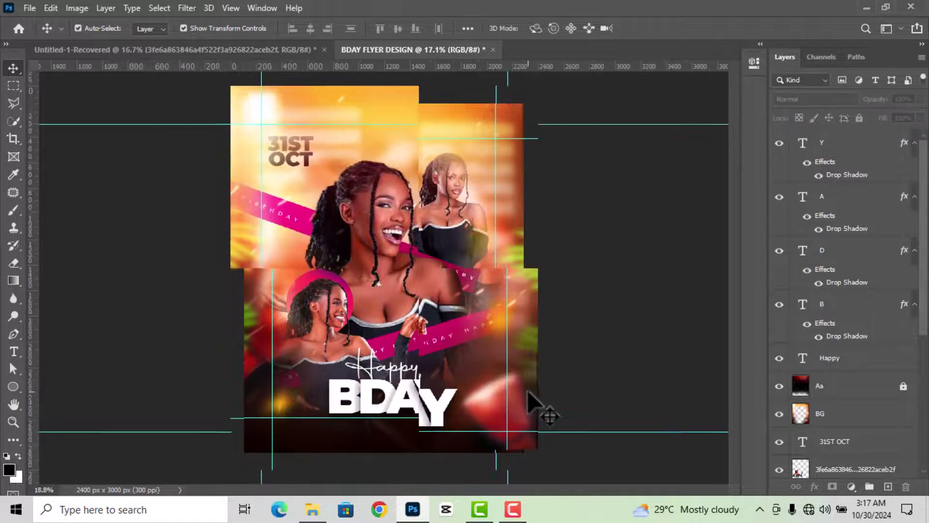
scroll(733, 305, down, 5)
scroll(460, 379, down, 2)
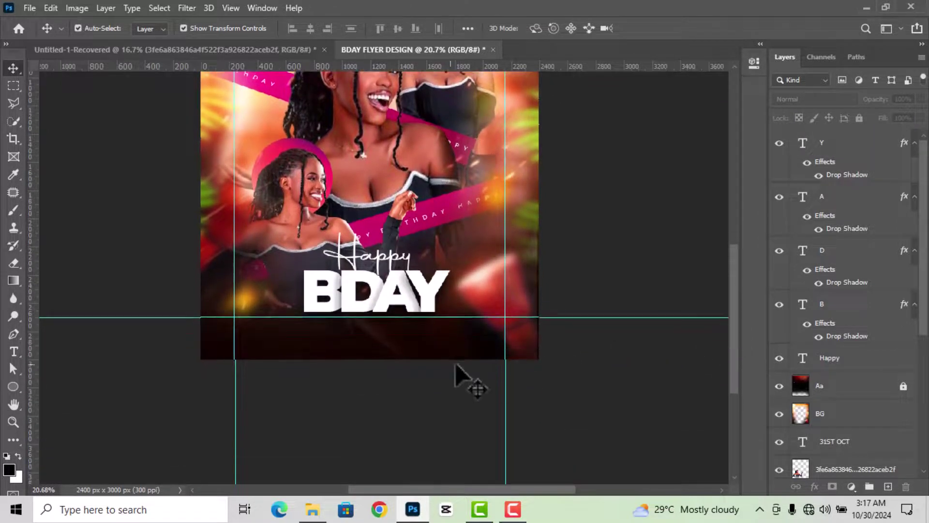
scroll(435, 382, up, 1)
key(t)
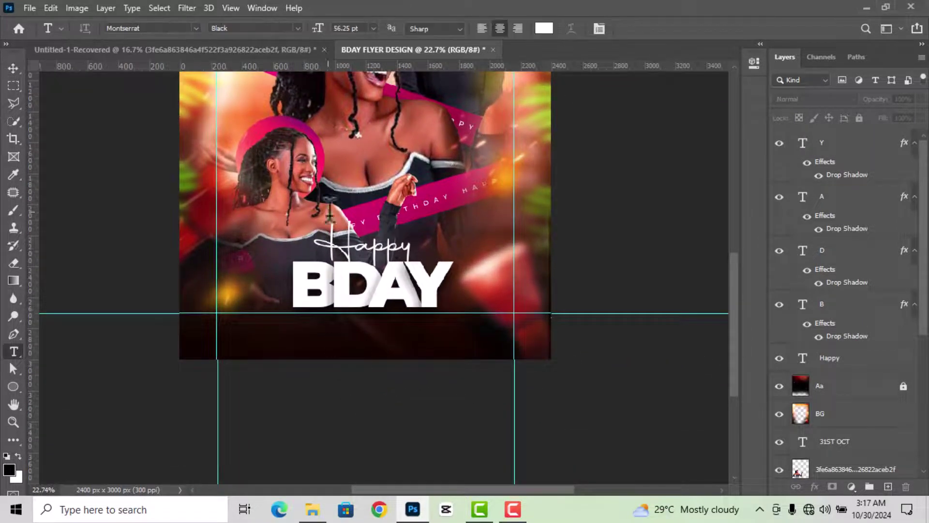
click(271, 338)
text(HAP)
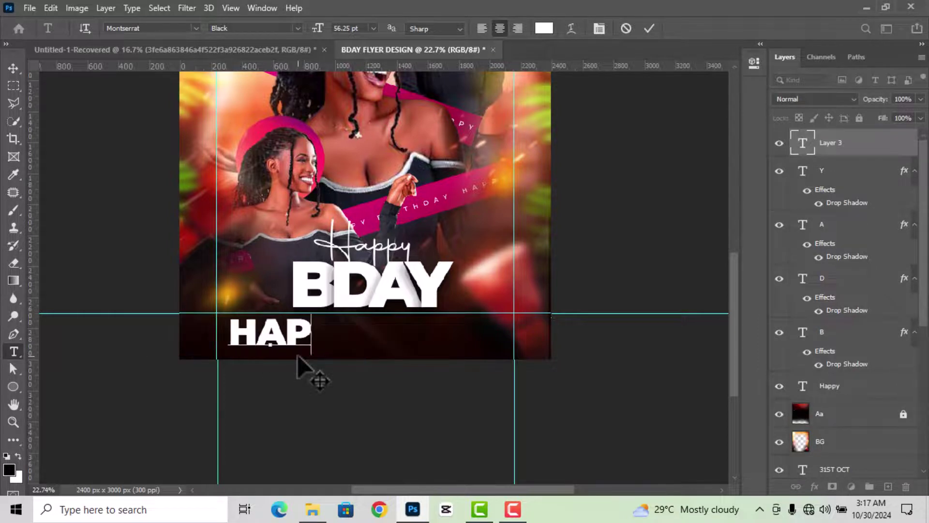
text(PYBIRT)
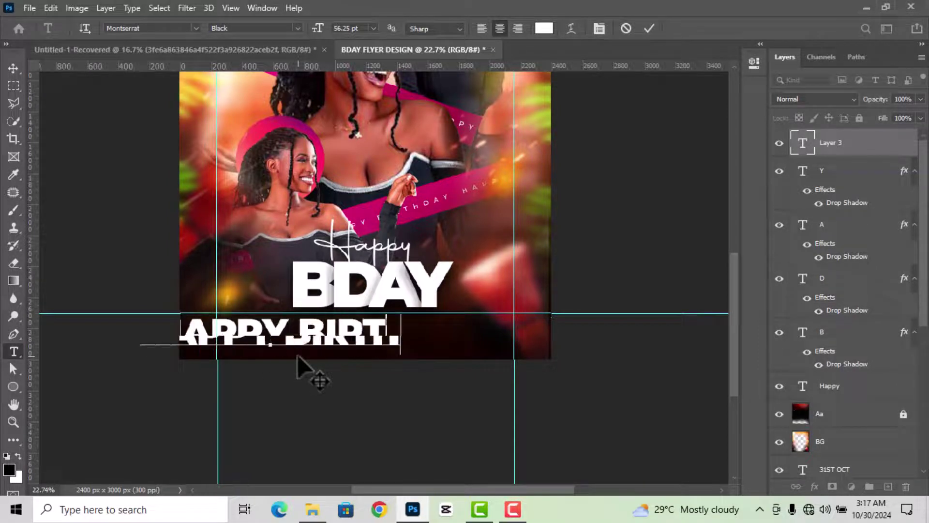
text(HDAY )
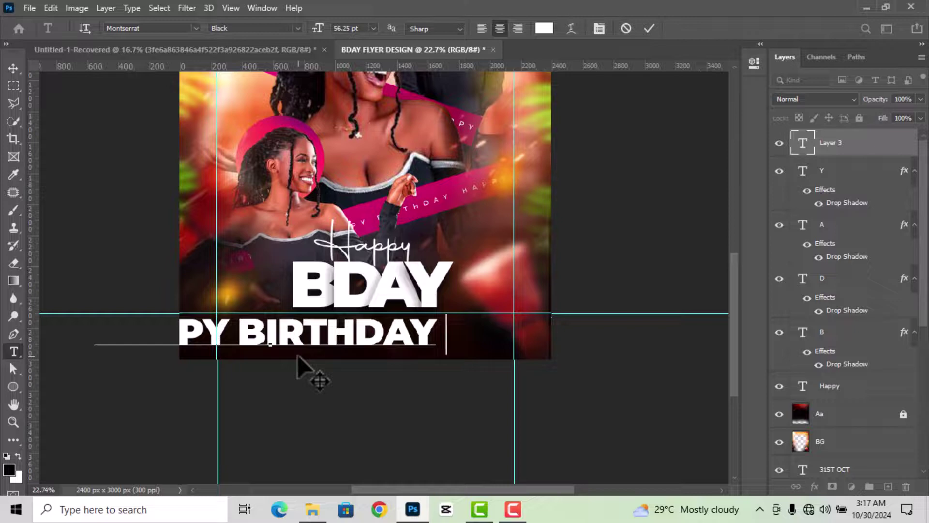
text(TO YOU)
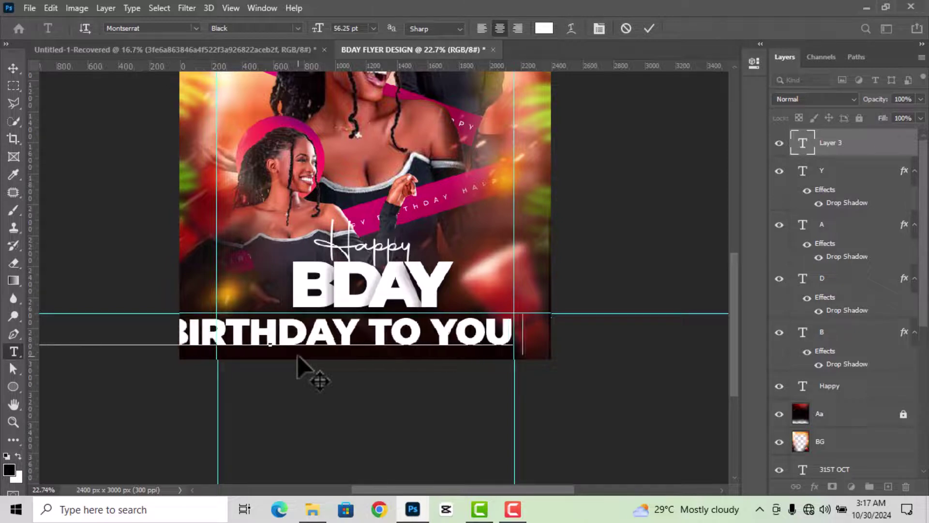
text( MISA)
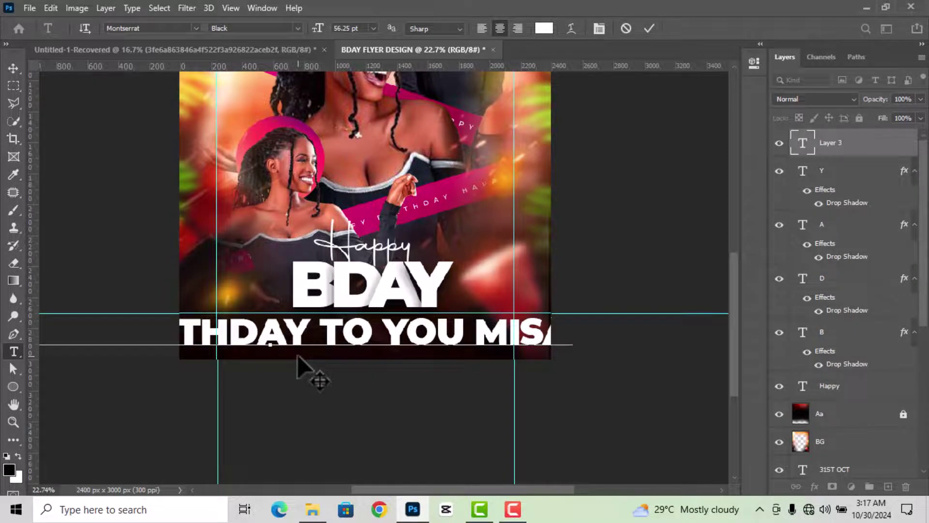
key(BackSpace)
key(BackSpace)
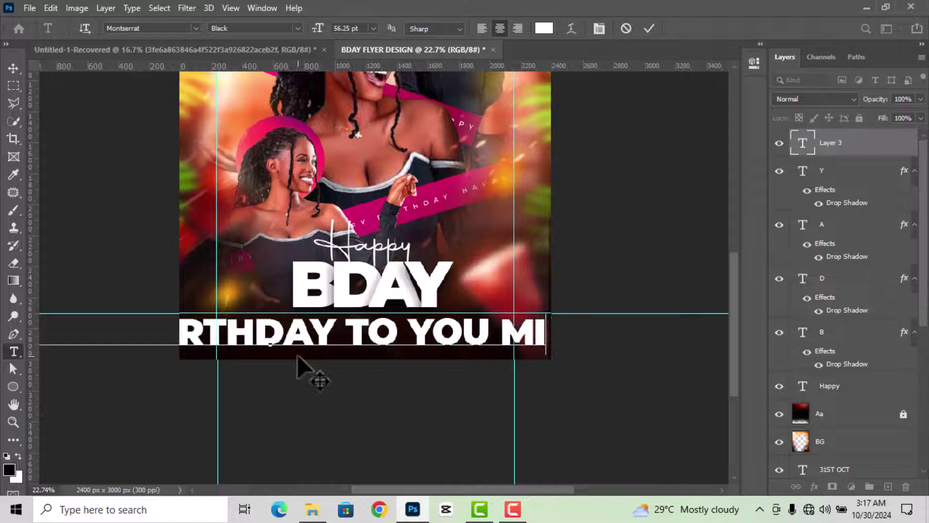
text(SSA)
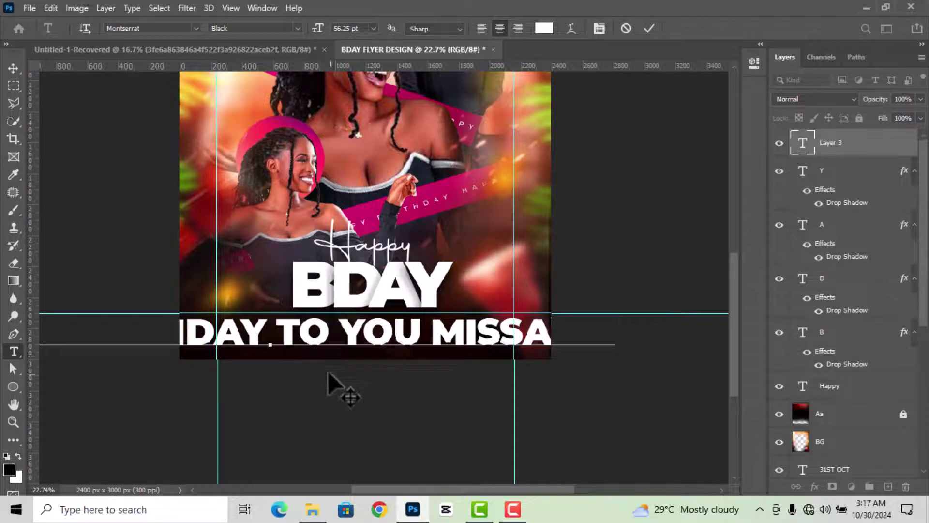
click(648, 29)
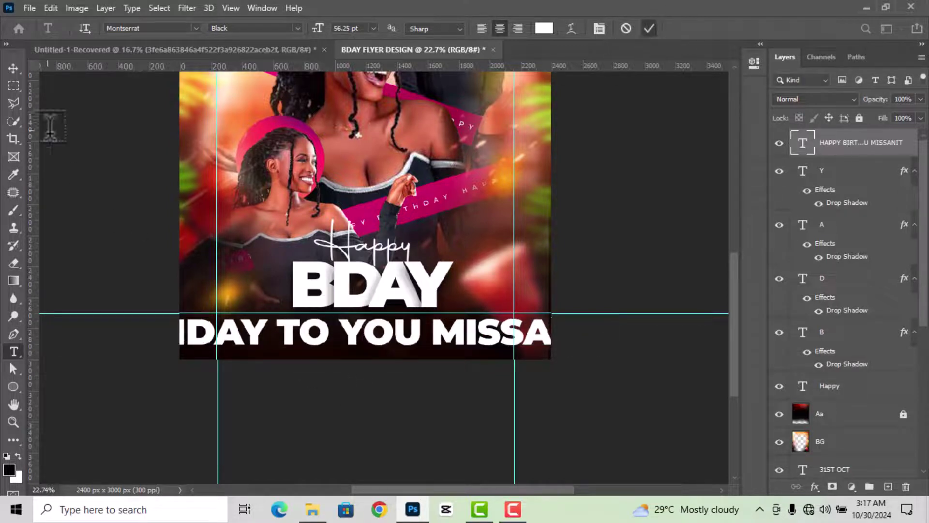
Step: Scale the subtitle down to 33.73% and centre it under BDAY
click(13, 69)
drag(620, 351, 341, 344)
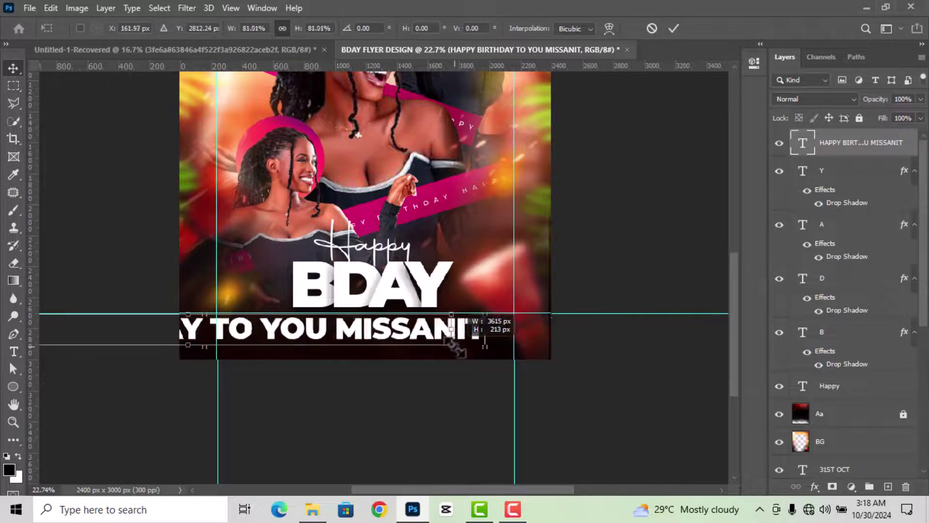
drag(281, 338, 474, 346)
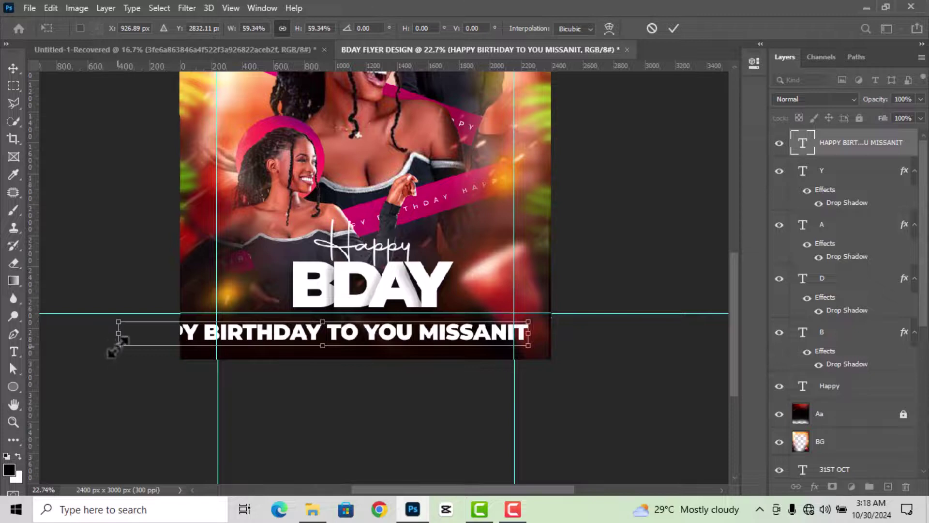
drag(113, 350, 293, 334)
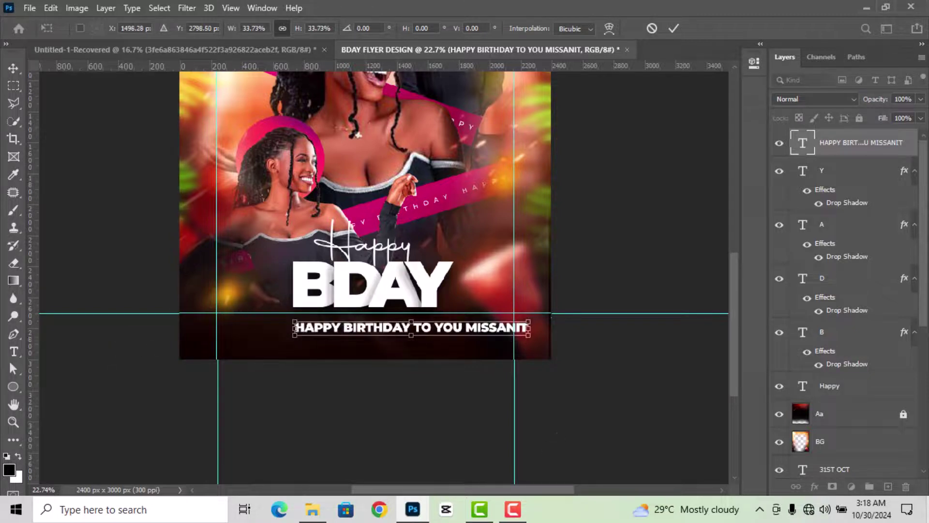
key(Right)
key(Right)
drag(485, 330, 432, 336)
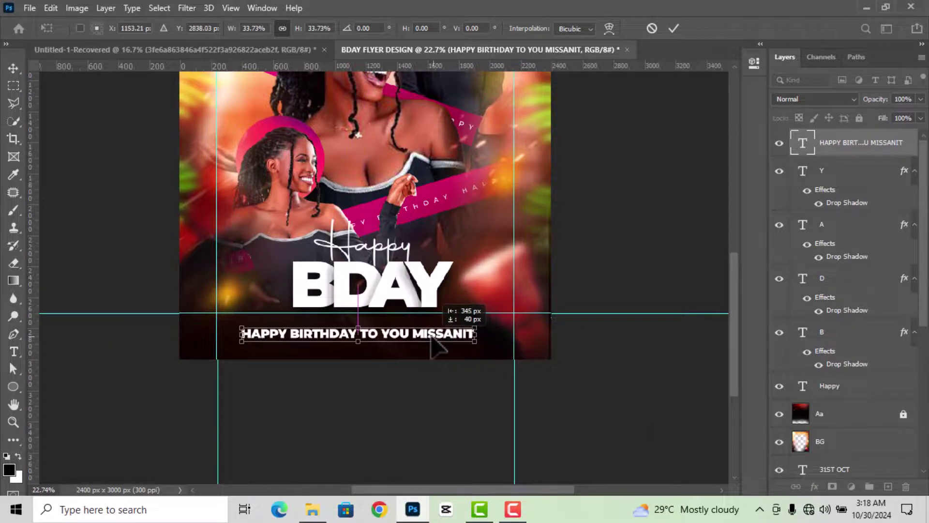
click(673, 28)
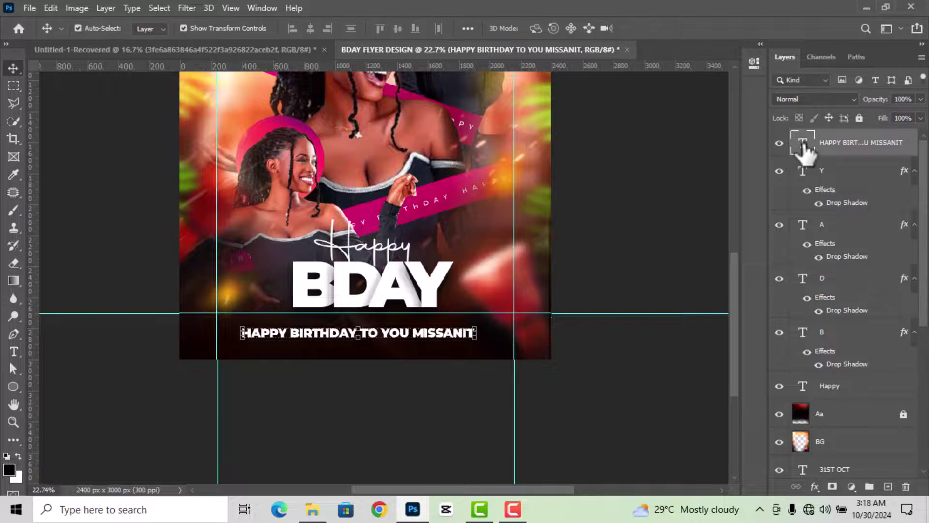
Step: Set the subtitle to Montserrat Medium, 9 pt, with tracking 640
double_click(803, 144)
click(753, 62)
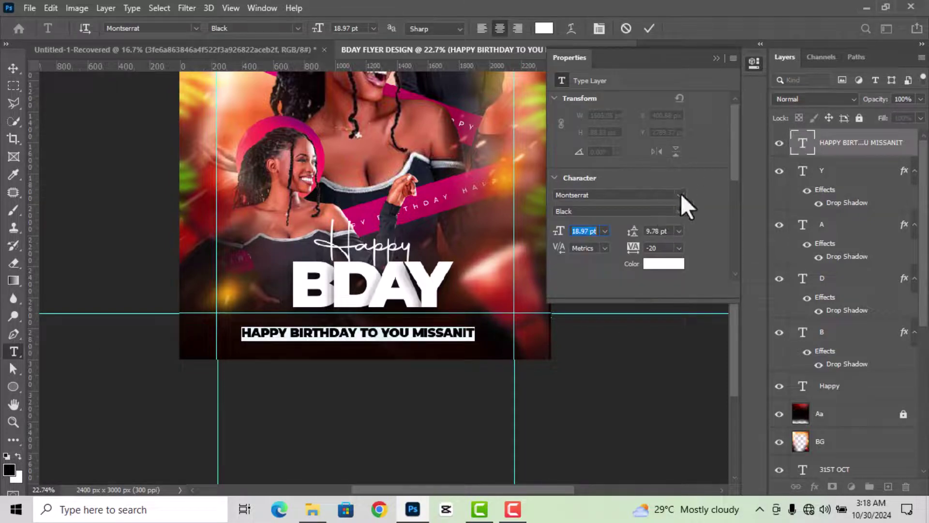
click(679, 211)
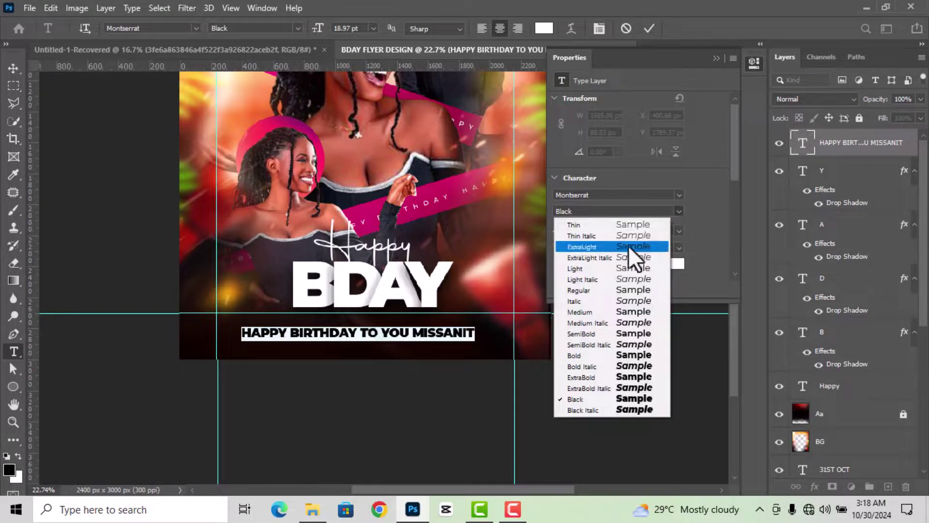
click(596, 310)
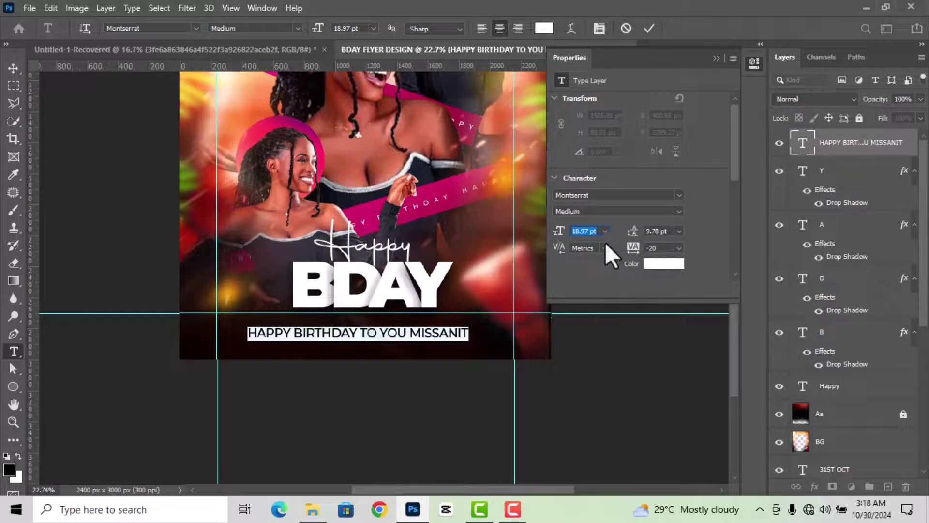
text(9)
key(Return)
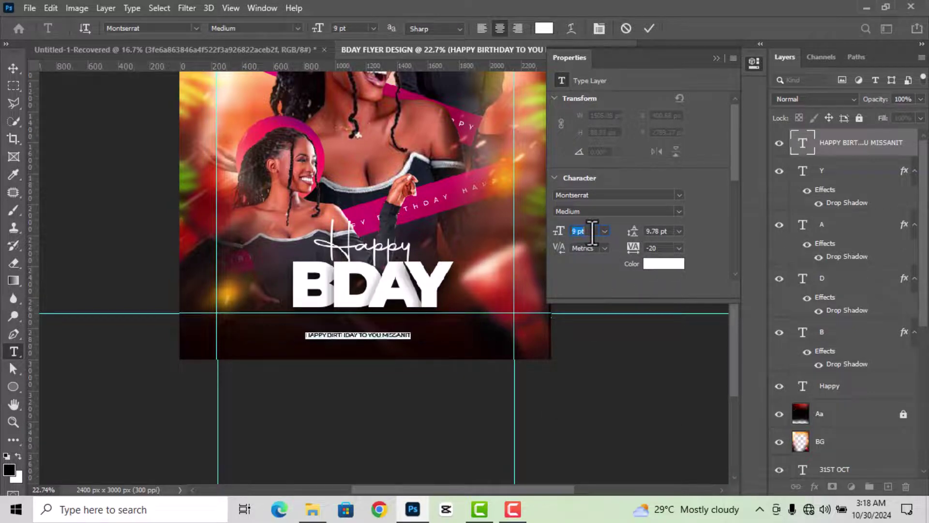
double_click(658, 248)
text(260)
key(Return)
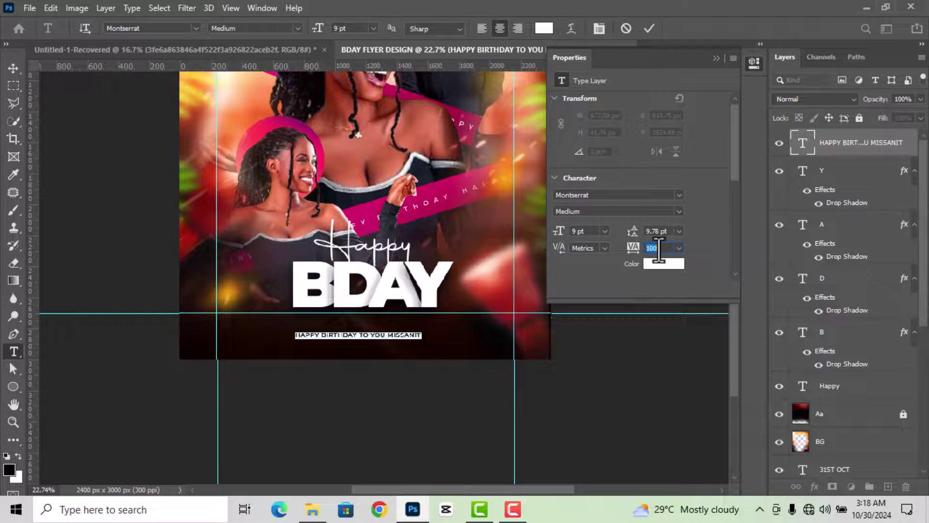
text(600)
key(Return)
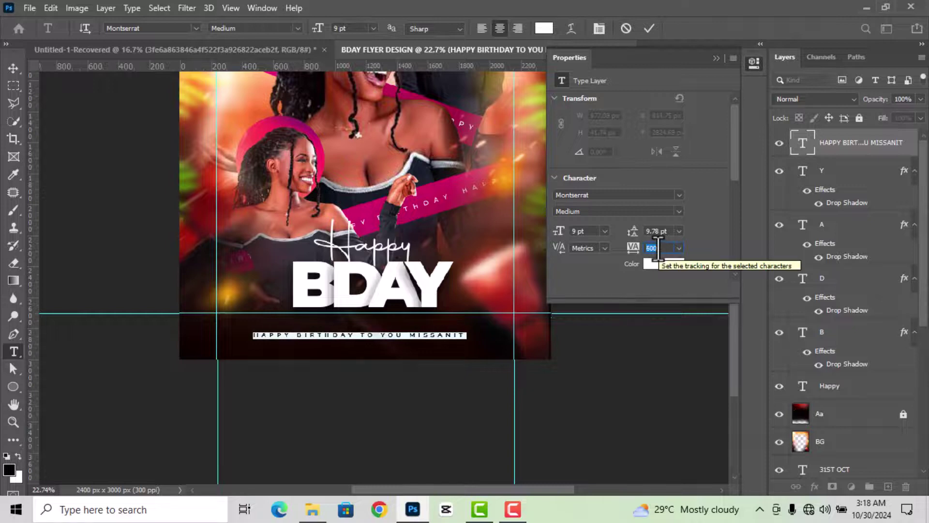
text(640)
key(Return)
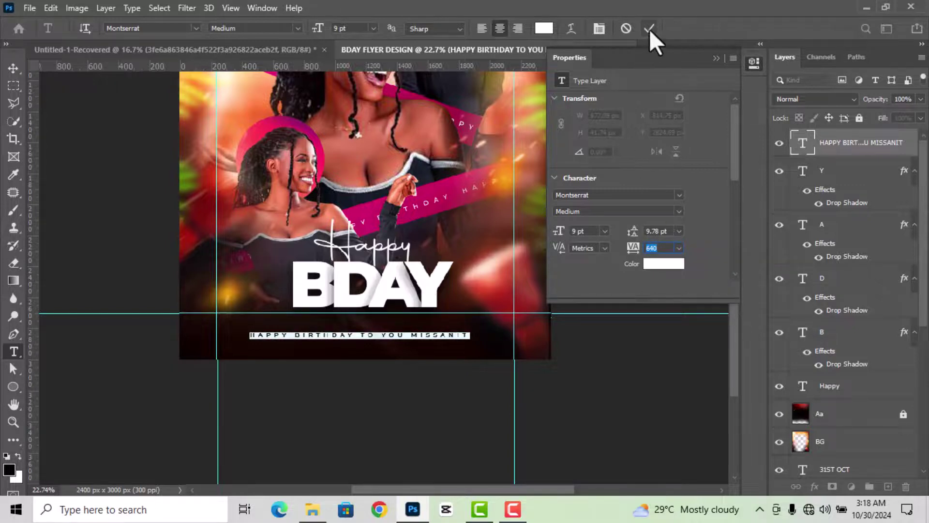
click(649, 29)
Step: Nudge the subtitle up under BDAY, then deselect and view the full flyer
key(v)
scroll(392, 418, up, 2)
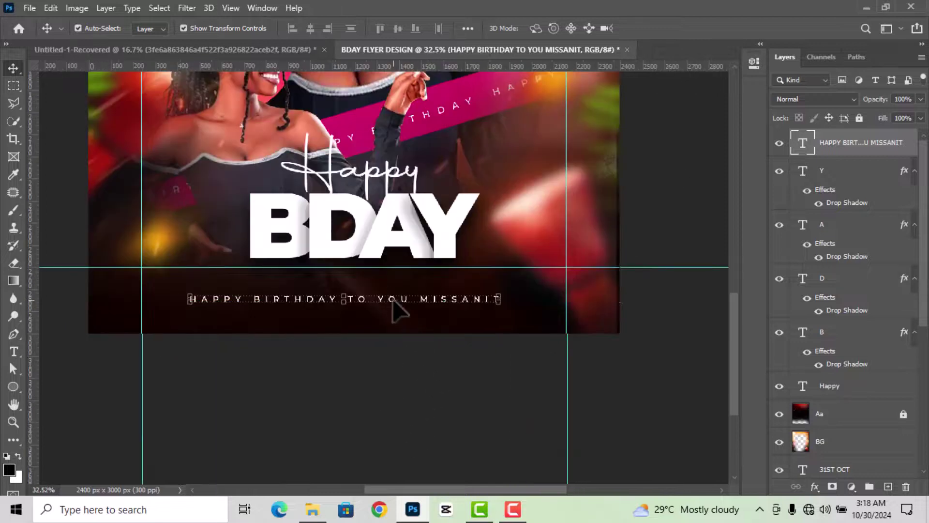
mouse_move(396, 299)
mouse_down()
mouse_move(421, 282)
mouse_move(415, 287)
mouse_up()
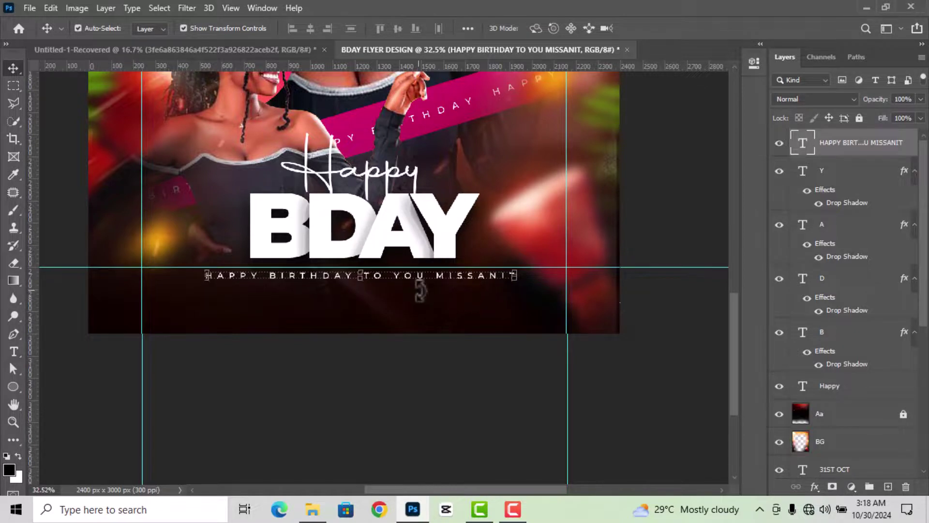
scroll(419, 312, down, 1)
scroll(419, 312, down, 2)
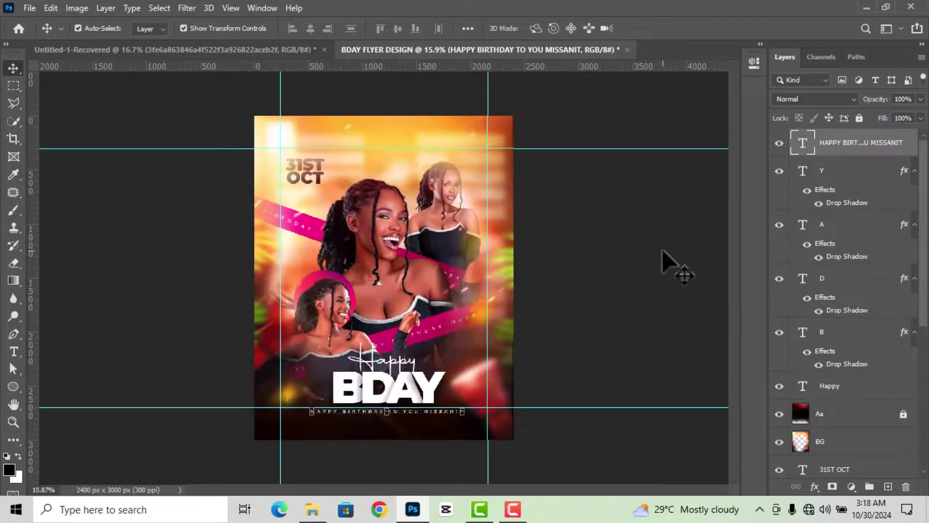
click(571, 323)
scroll(510, 399, up, 1)
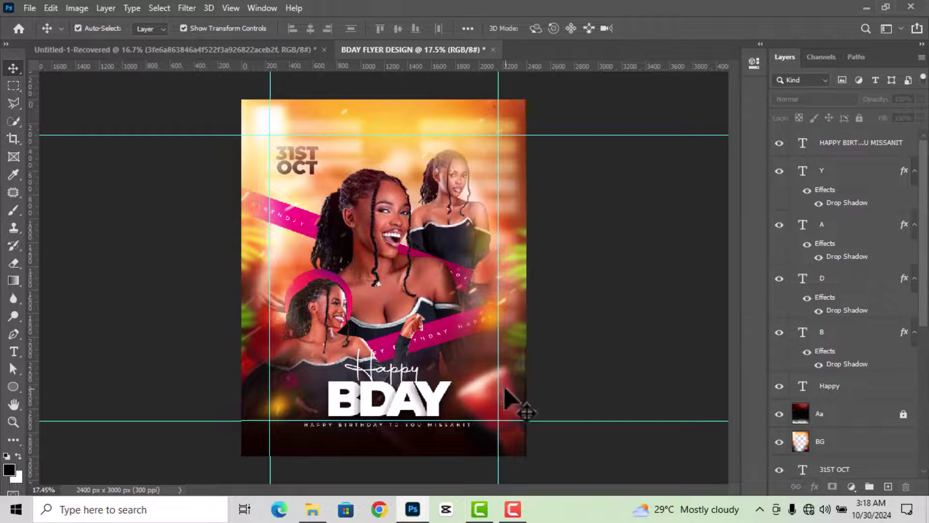
scroll(605, 329, down, 1)
scroll(606, 329, down, 1)
scroll(605, 329, up, 1)
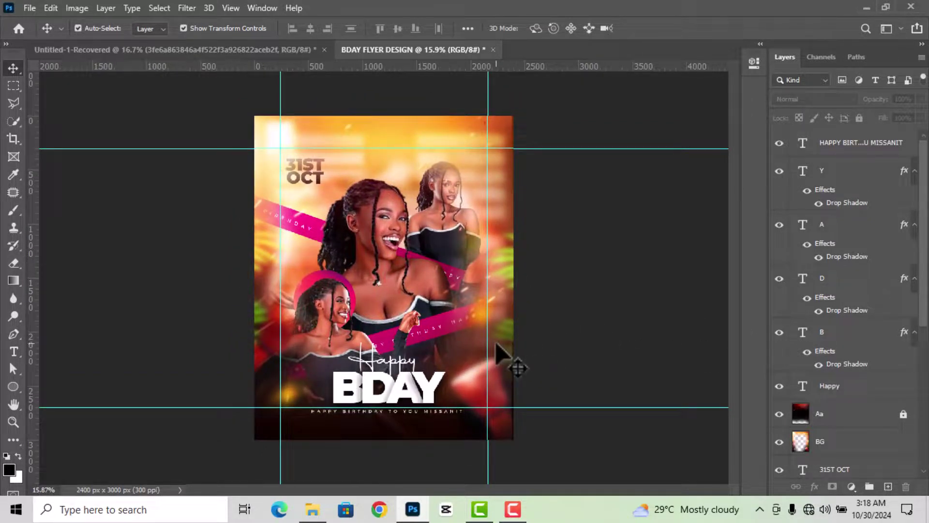
Step: Apply a Hue -4, Saturation +6 Hue/Saturation adjustment to the Layer 1 photo
click(386, 224)
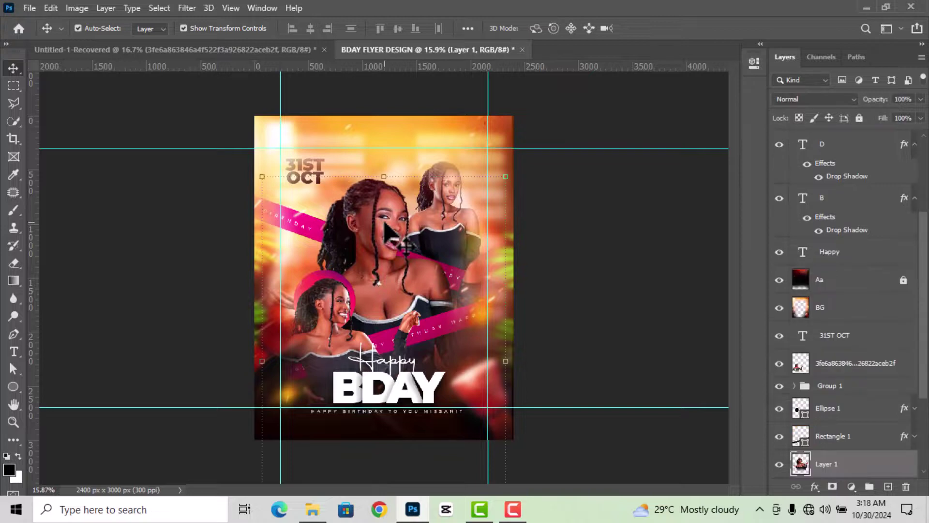
click(74, 7)
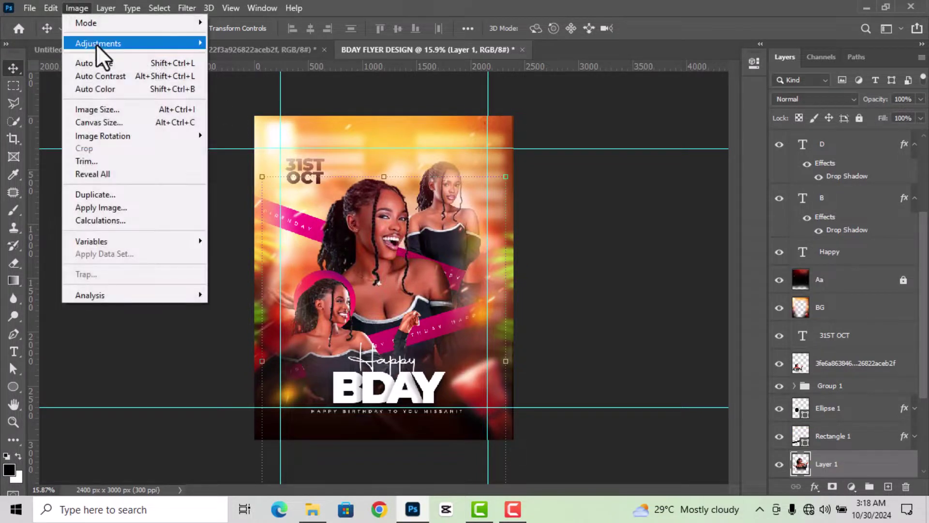
mouse_move(97, 44)
click(224, 114)
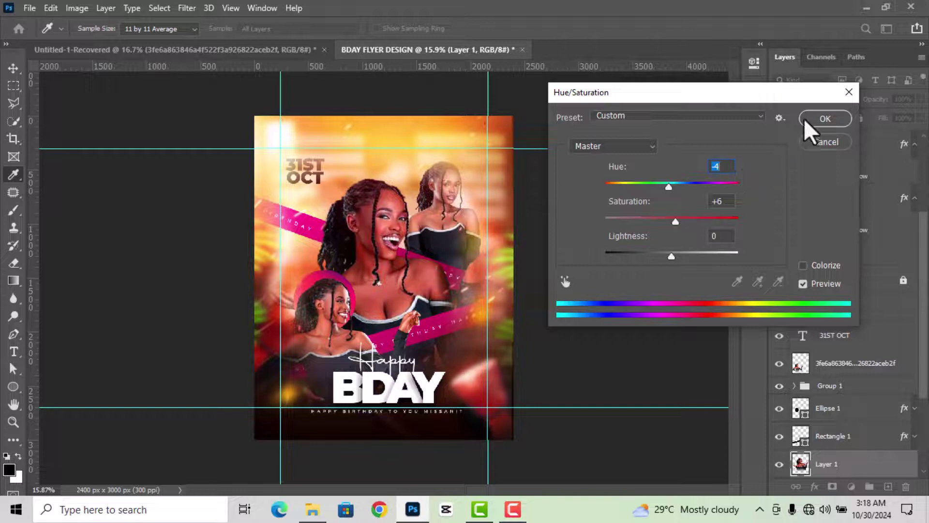
click(822, 119)
key(v)
click(519, 297)
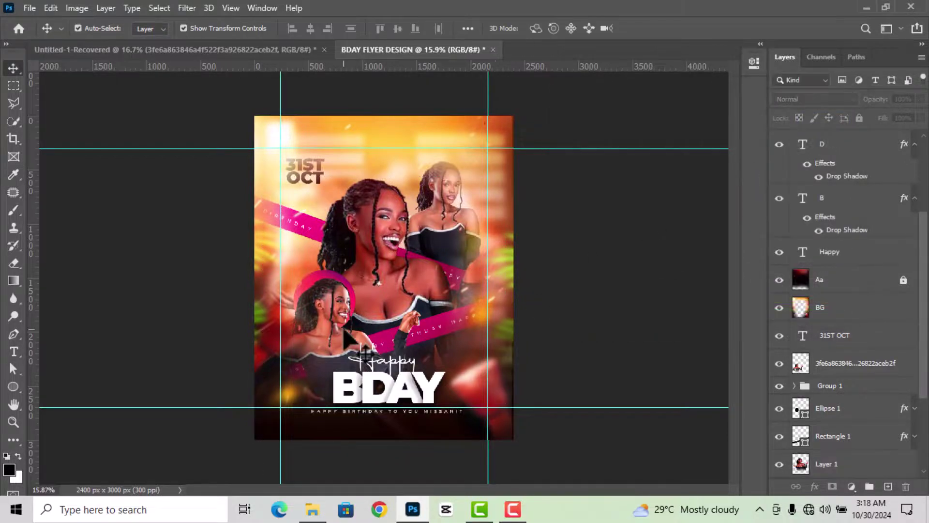
Step: Give the woman's photo in the pink circle the same Hue -4, Saturation +6 adjustment
click(346, 333)
click(77, 8)
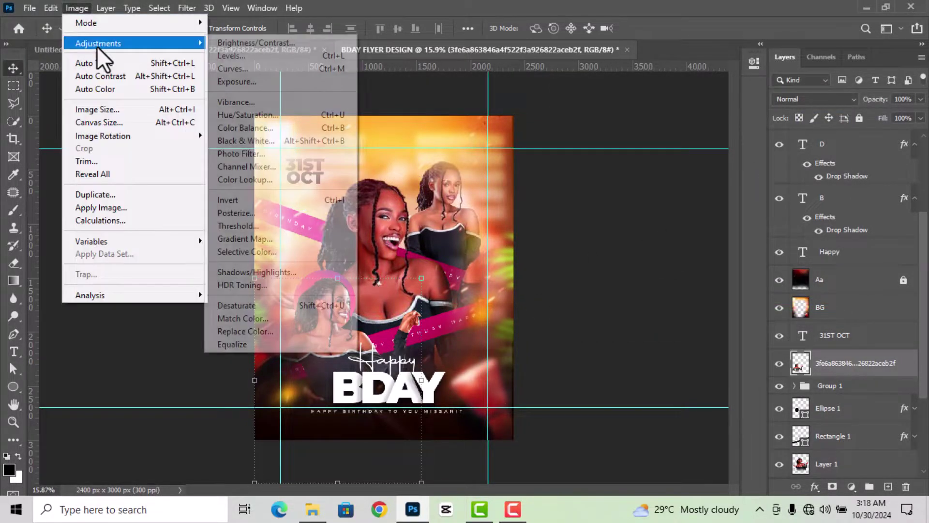
click(261, 115)
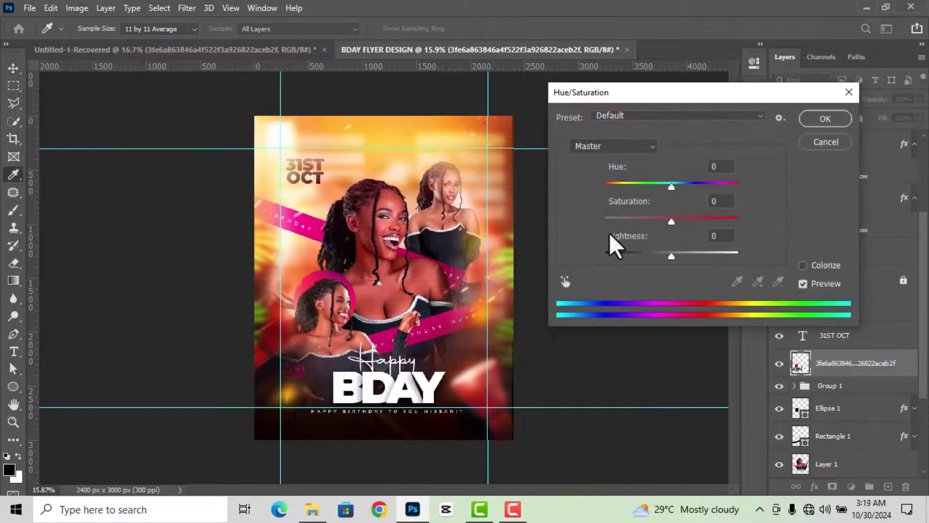
click(719, 167)
key(Down)
key(Down)
key(Down)
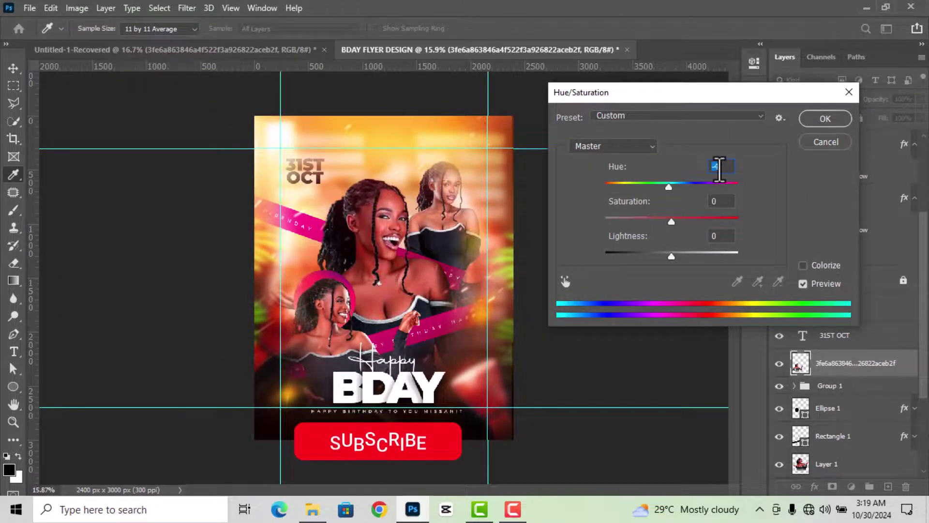
click(706, 200)
key(Up)
key(Up)
key(Up)
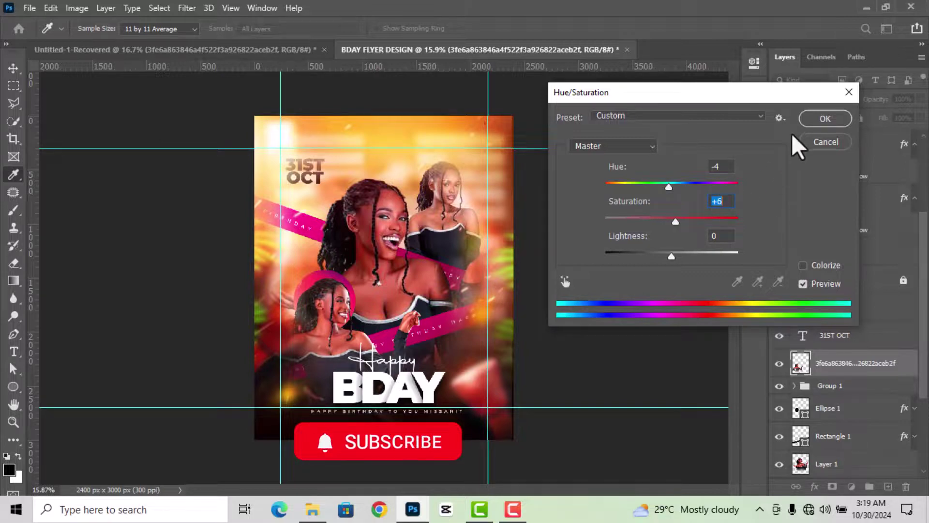
click(820, 119)
Step: Adjust the right-hand woman's photo on Layer 2 to Hue -4, Saturation +6
click(448, 230)
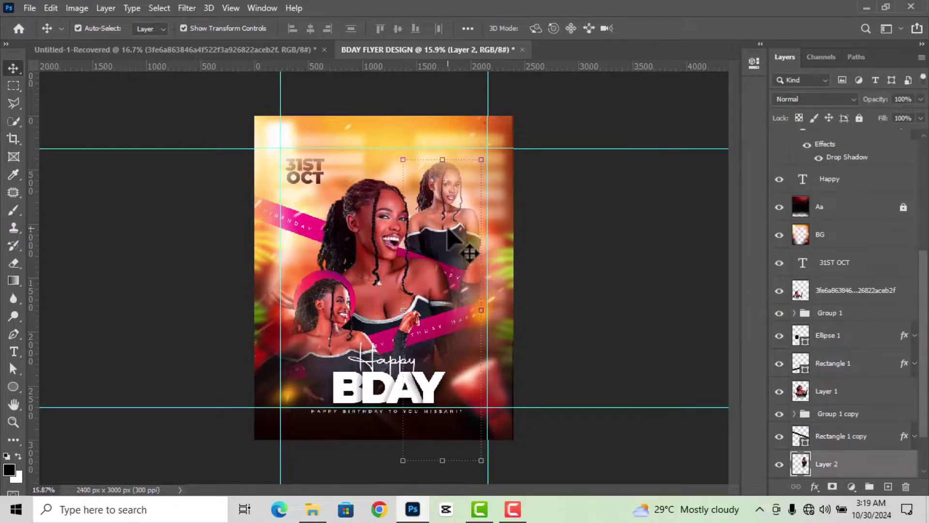
click(74, 8)
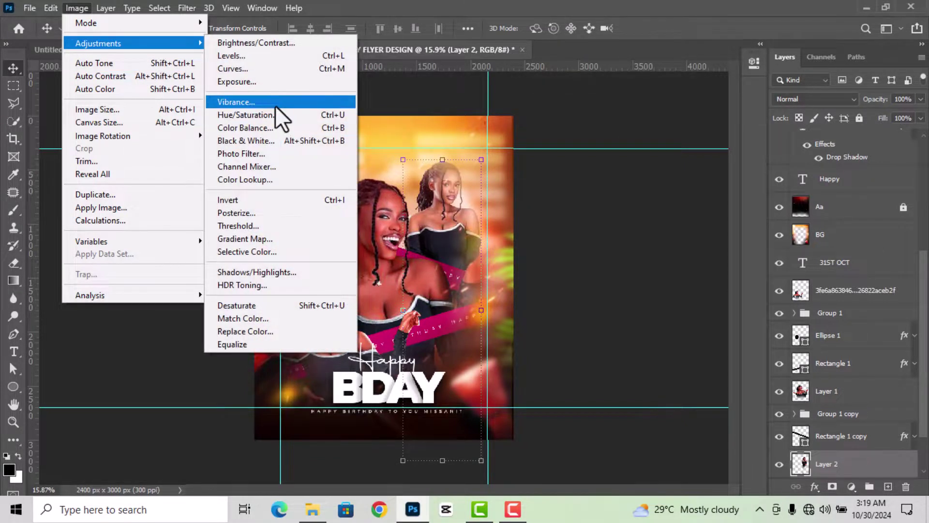
click(280, 114)
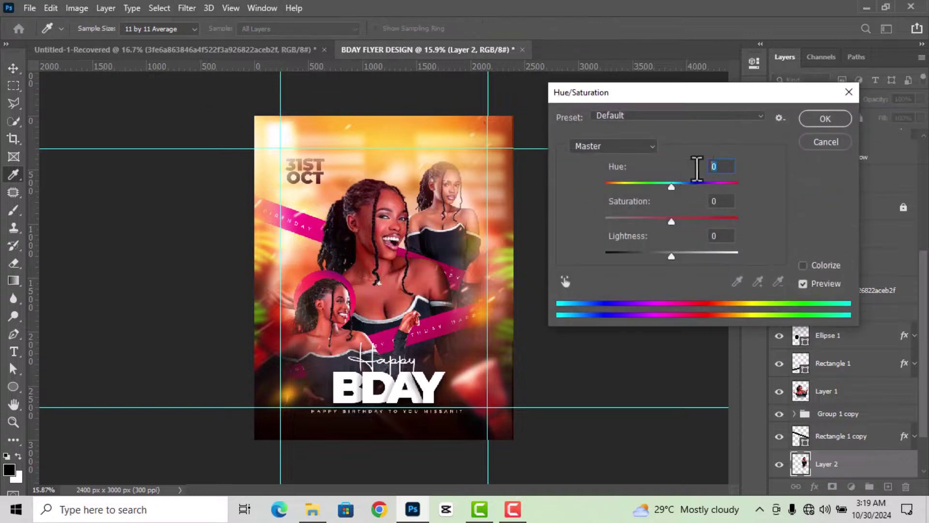
click(723, 167)
key(Down)
click(706, 202)
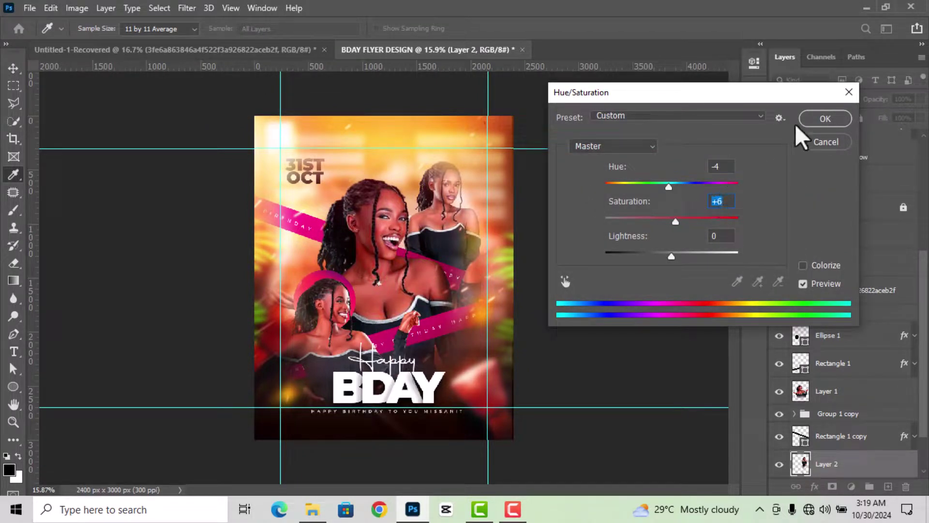
click(807, 120)
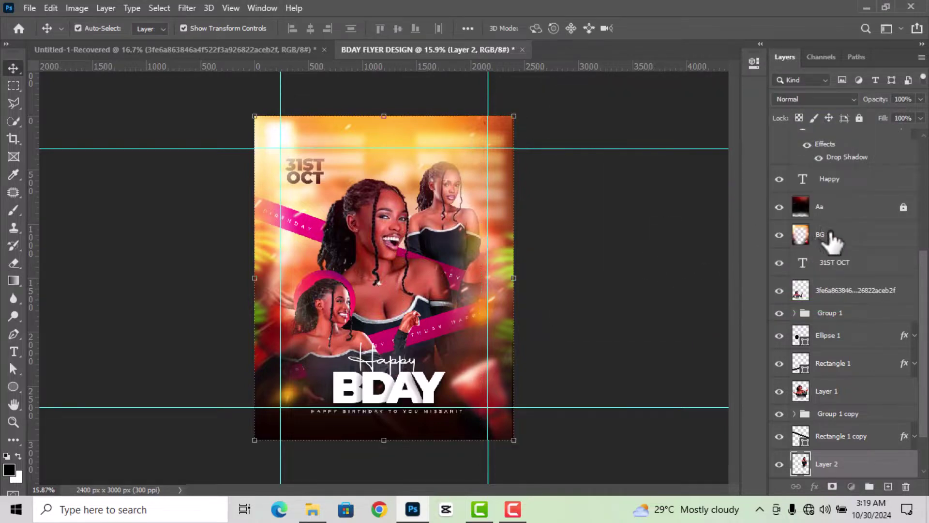
click(830, 240)
Step: Set the Eraser to a 99 px Soft Round brush for the BG layer
click(11, 266)
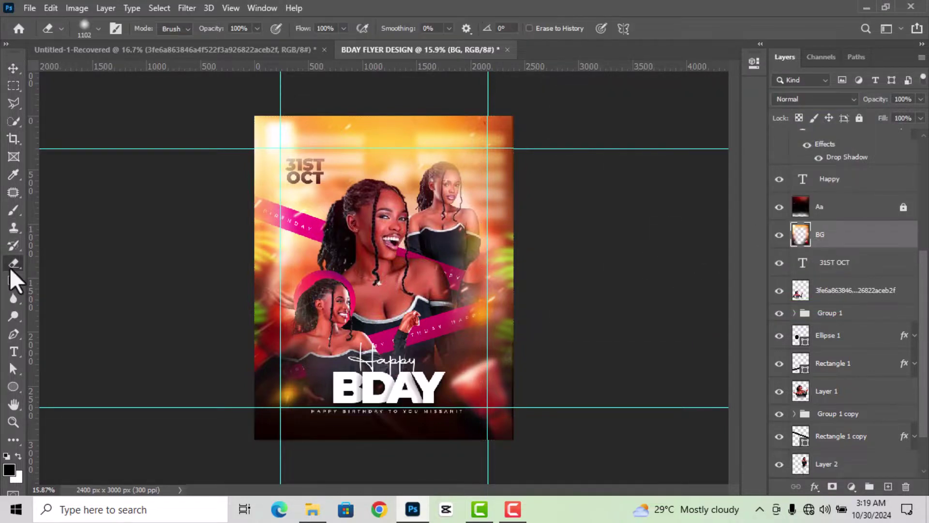
right_click(339, 232)
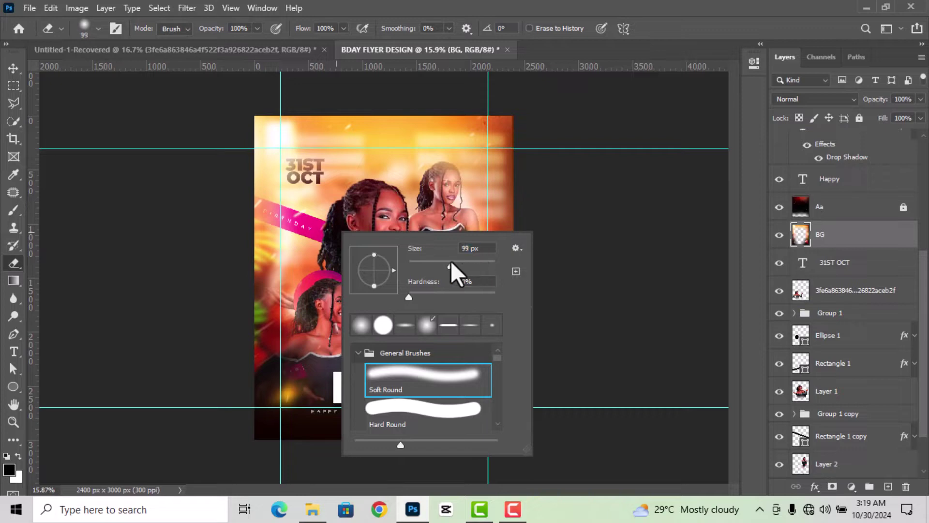
key(Return)
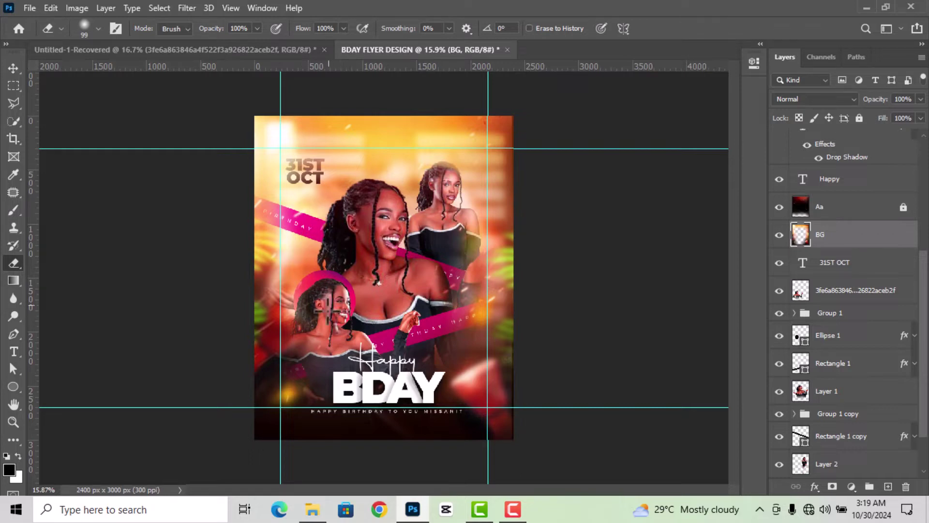
scroll(386, 280, up, 1)
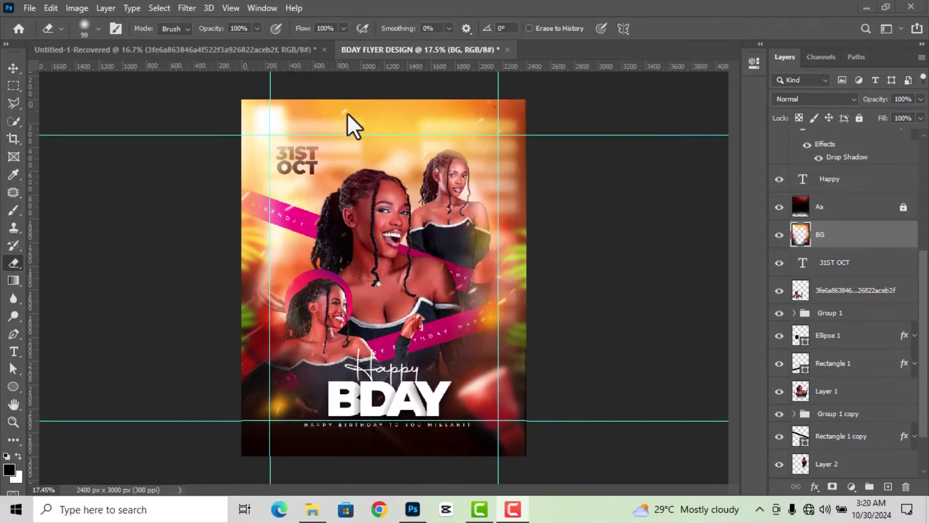
Step: Clear every canvas guide from the BDAY flyer and return to the Move tool
click(230, 9)
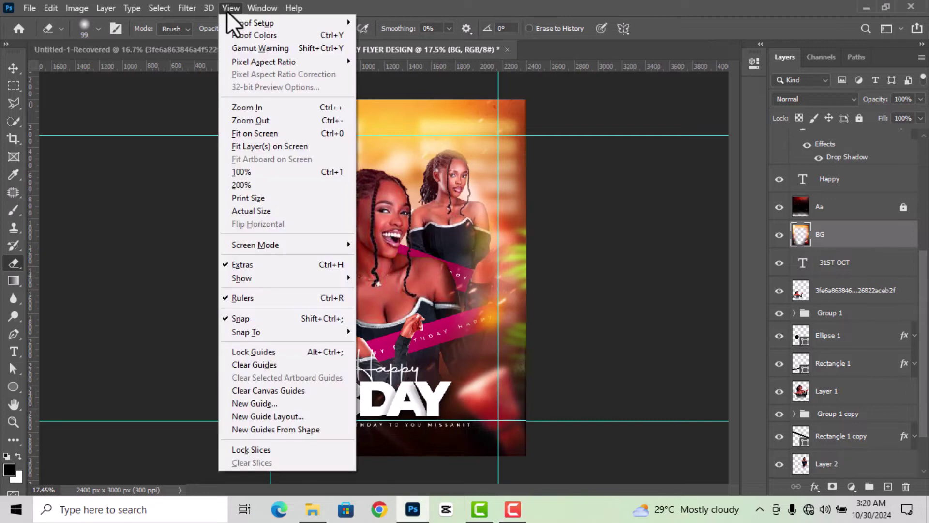
click(255, 391)
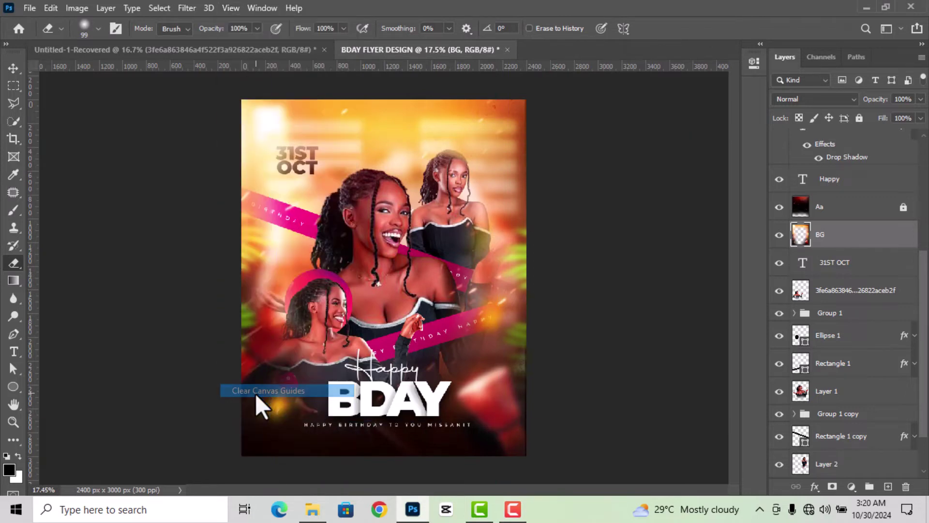
click(20, 67)
scroll(201, 89, up, 1)
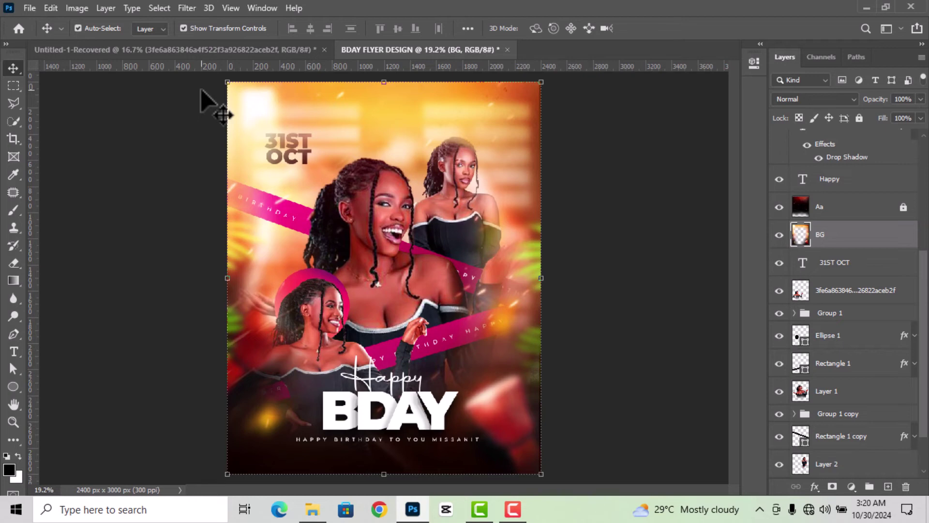
scroll(200, 88, down, 1)
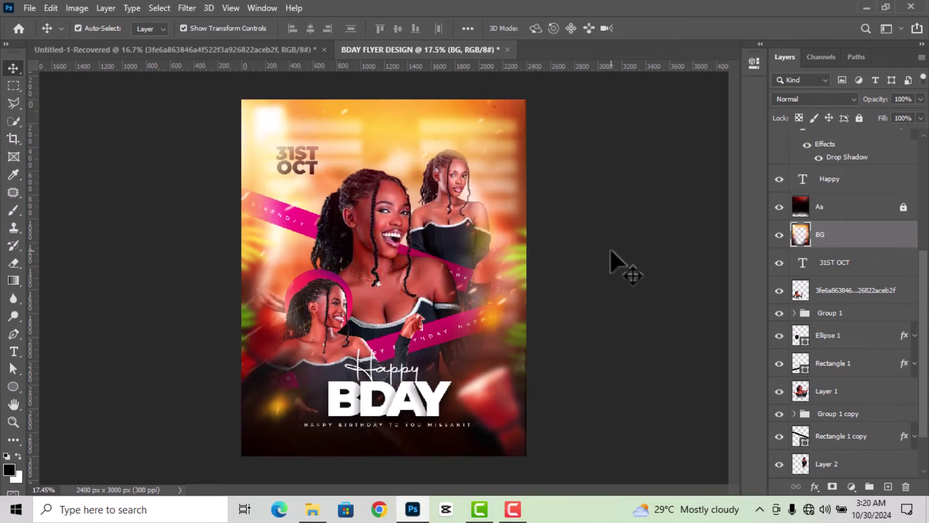